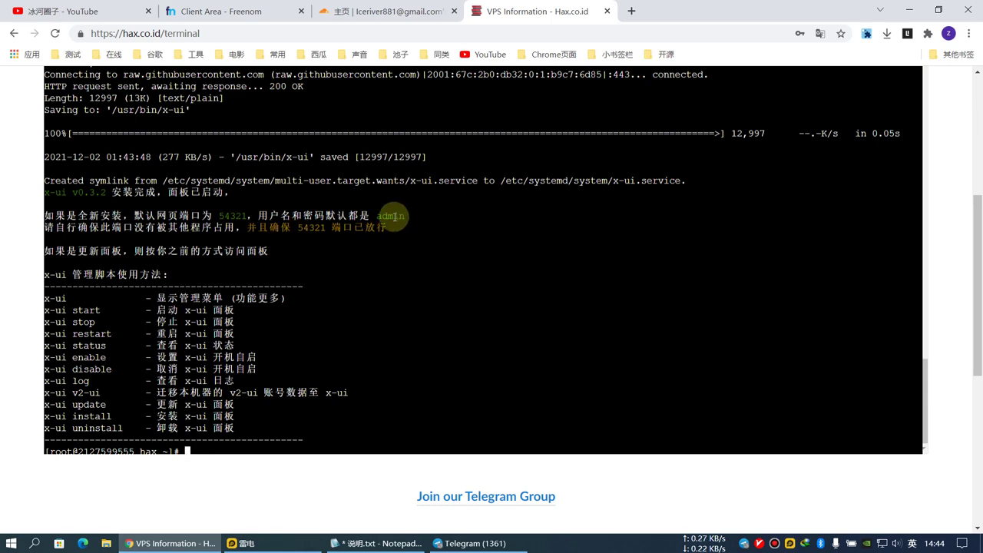
{"action": "scroll", "coordinate": [277, 431], "scroll_direction": "down", "scroll_amount": 1}
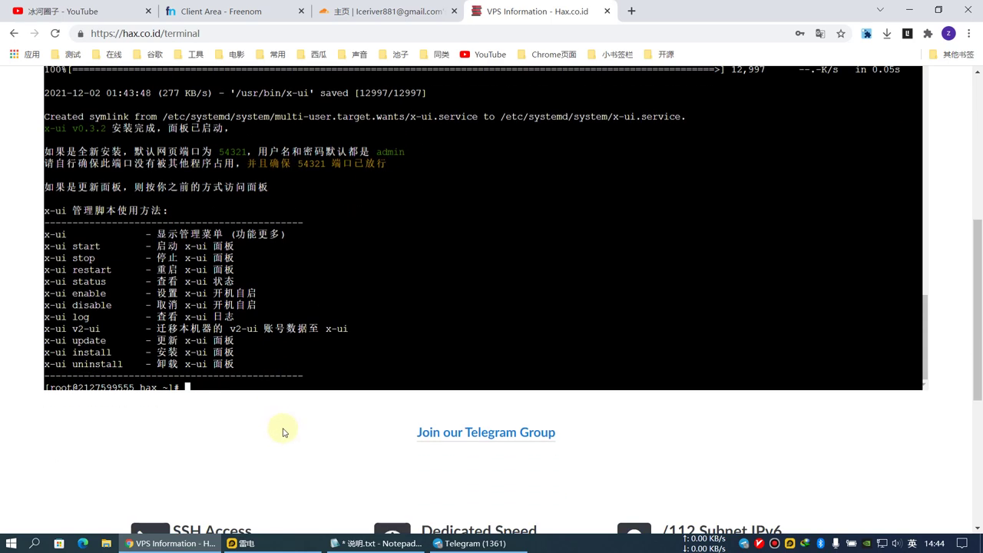
{"action": "scroll", "coordinate": [290, 430], "scroll_direction": "up", "scroll_amount": 3}
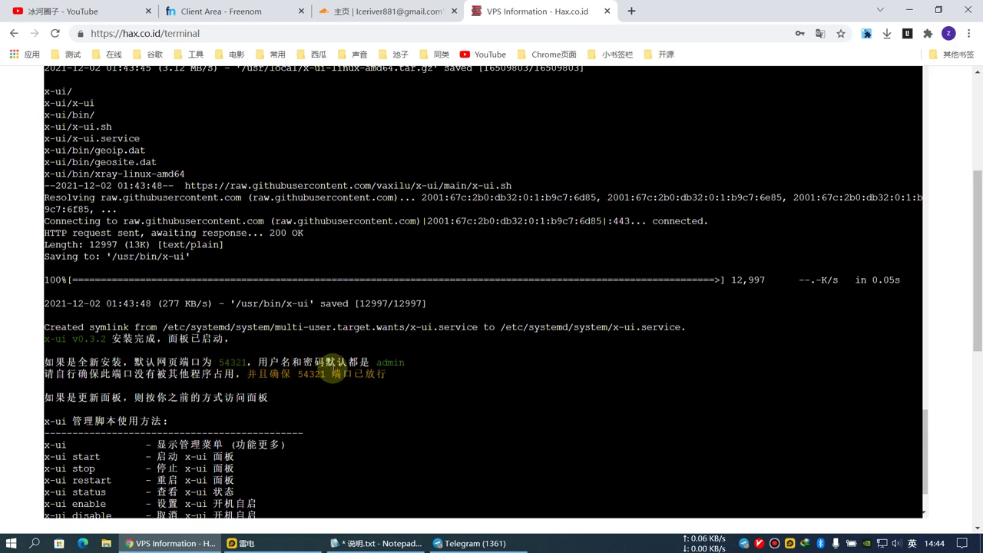
{"action": "scroll", "coordinate": [330, 373], "scroll_direction": "down", "scroll_amount": 2}
{"action": "scroll", "coordinate": [330, 375], "scroll_direction": "up", "scroll_amount": 15}
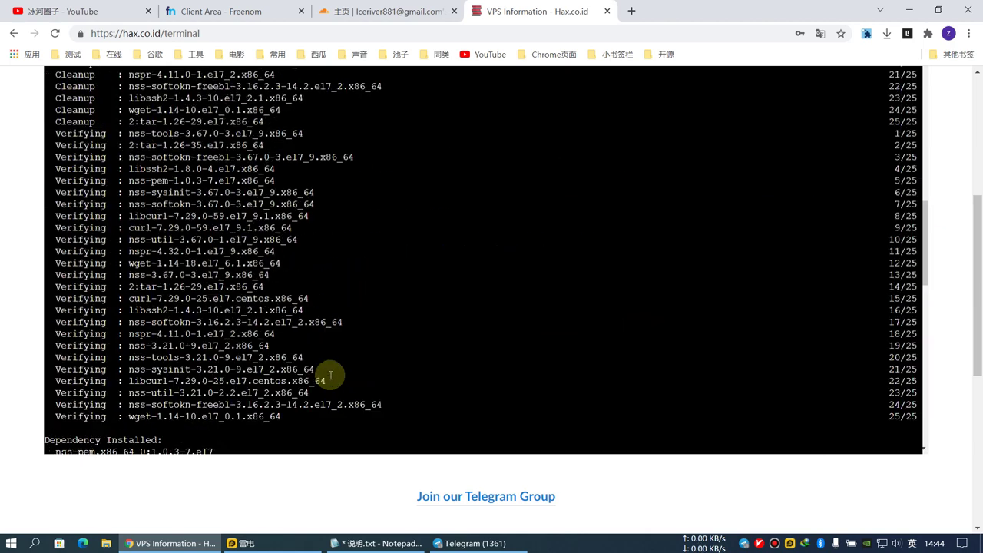
{"action": "scroll", "coordinate": [967, 380], "scroll_direction": "up", "scroll_amount": 3}
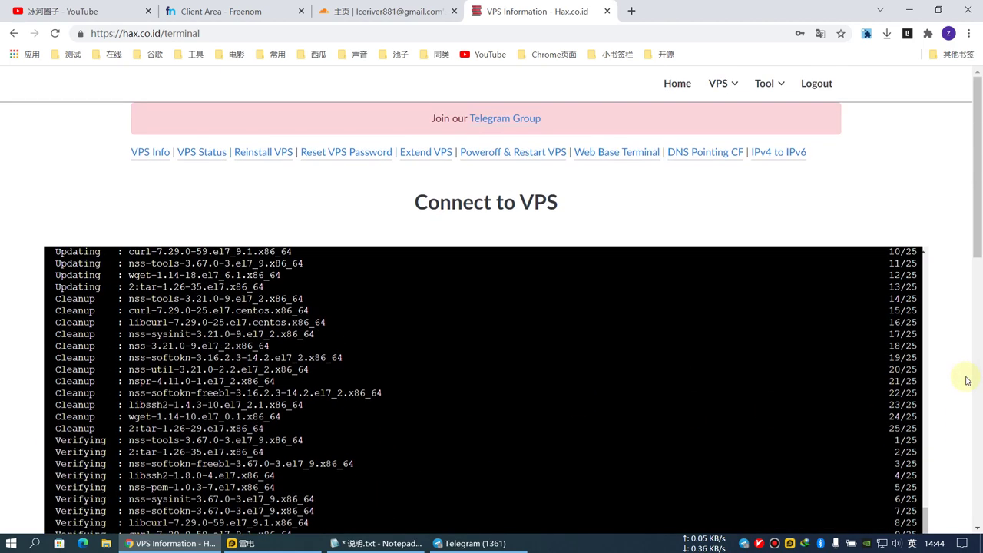
{"action": "left_click", "coordinate": [779, 159]}
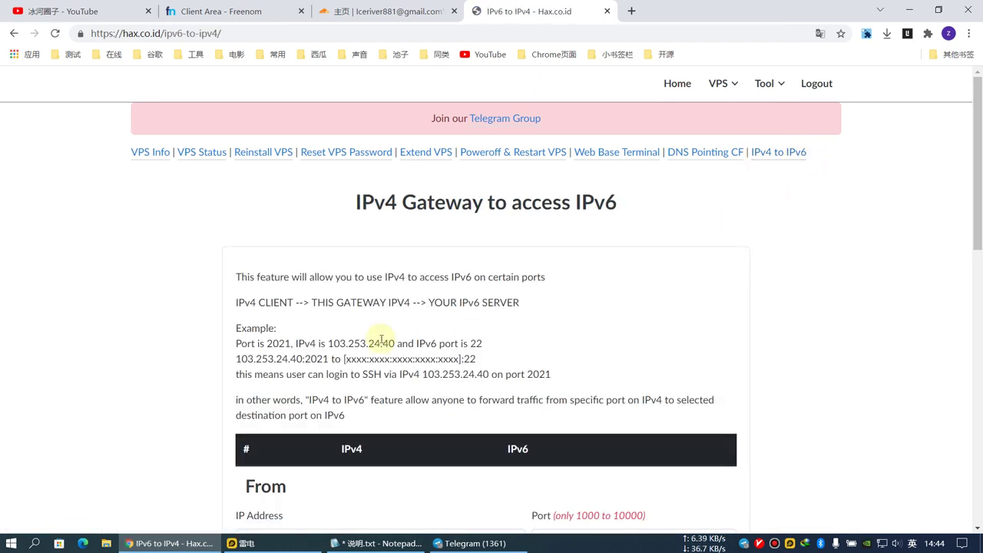
Select the eu4 gateway 91.134.238.134 and enter gateway port 8886.
{"action": "scroll", "coordinate": [381, 341], "scroll_direction": "down", "scroll_amount": 3}
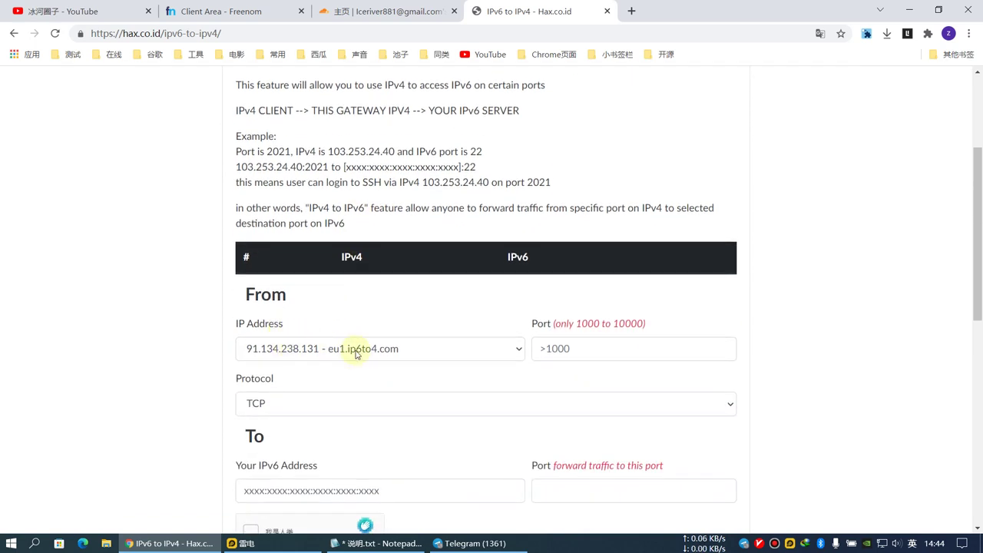
{"action": "left_click", "coordinate": [360, 355]}
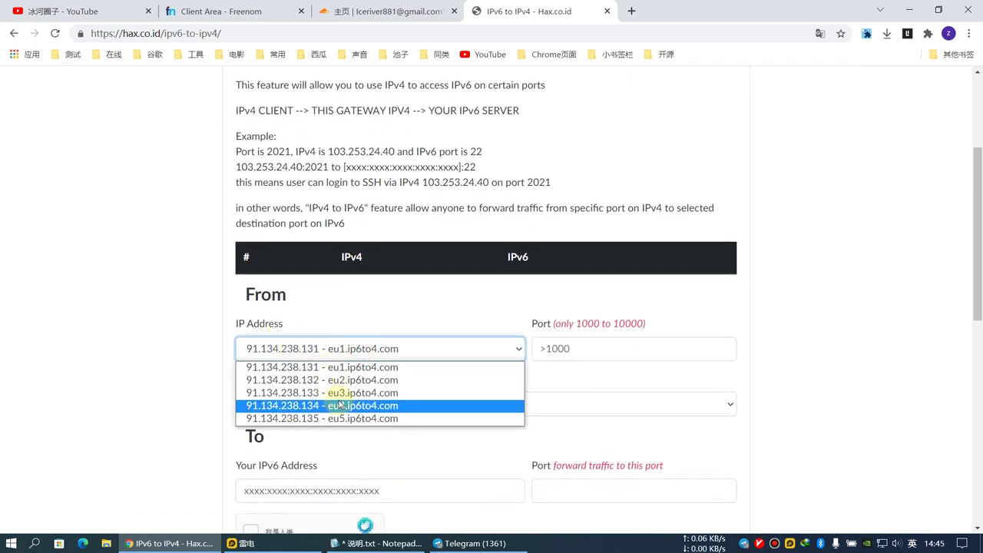
{"action": "left_click", "coordinate": [332, 409]}
{"action": "left_click", "coordinate": [570, 354]}
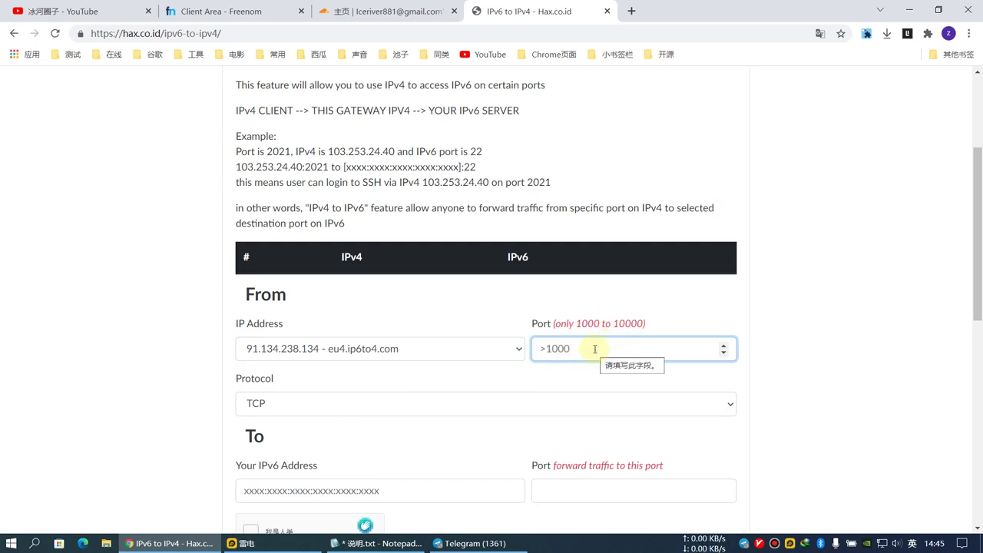
{"action": "type", "text": "8886"}
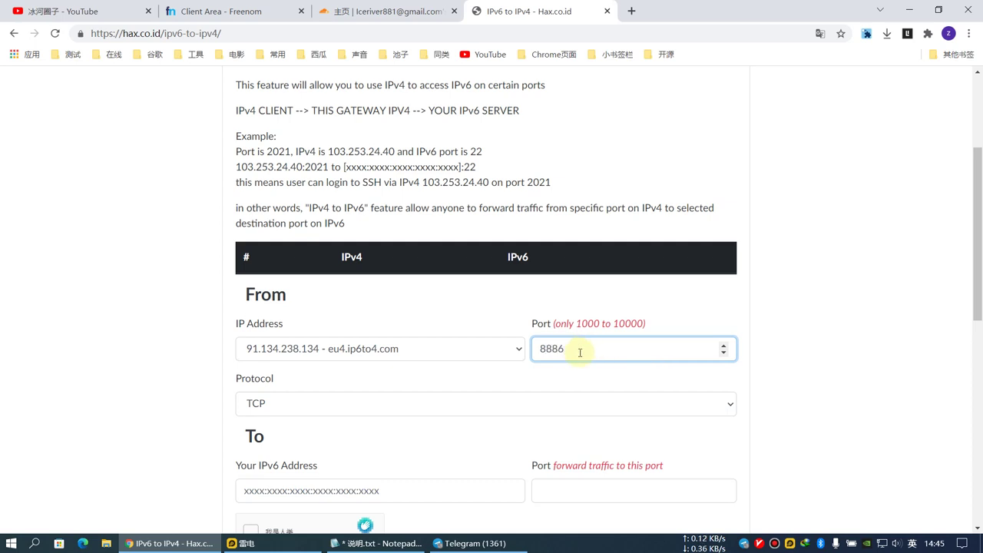
Undo a mistaken paste of the install script URL into the IPv6 address field.
{"action": "scroll", "coordinate": [269, 441], "scroll_direction": "down", "scroll_amount": 2}
{"action": "left_click", "coordinate": [305, 372]}
{"action": "key", "text": "ctrl+v"}
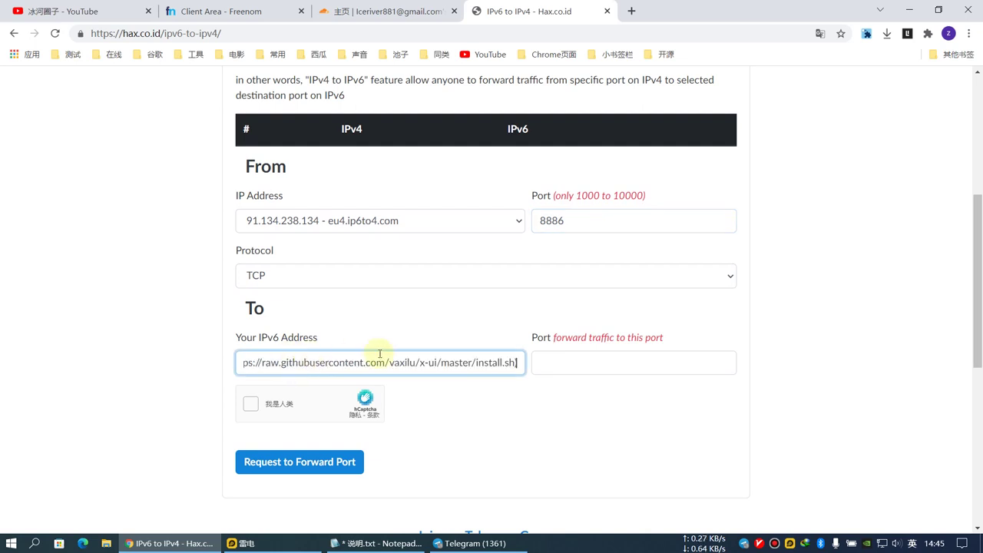
{"action": "key", "text": "ctrl+z"}
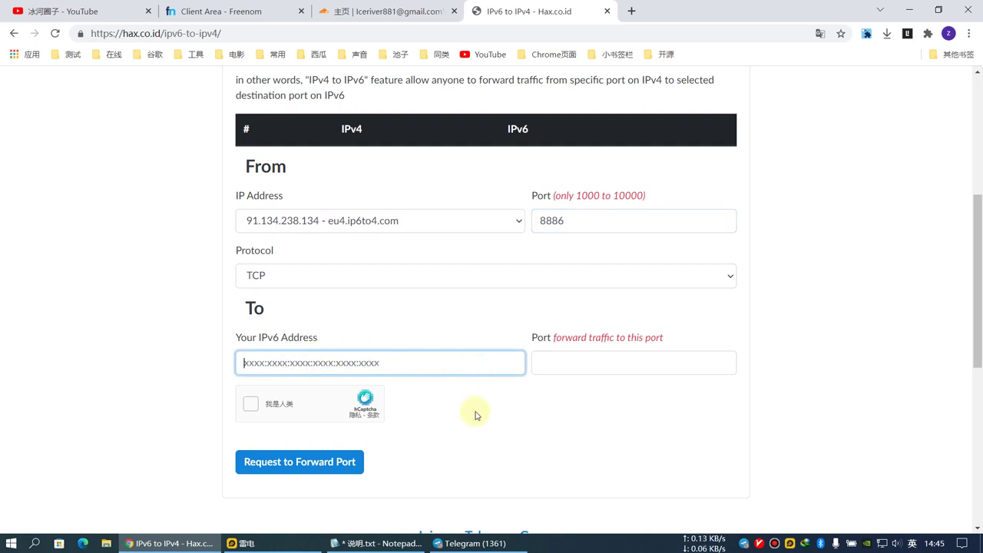
{"action": "scroll", "coordinate": [460, 407], "scroll_direction": "up", "scroll_amount": 3}
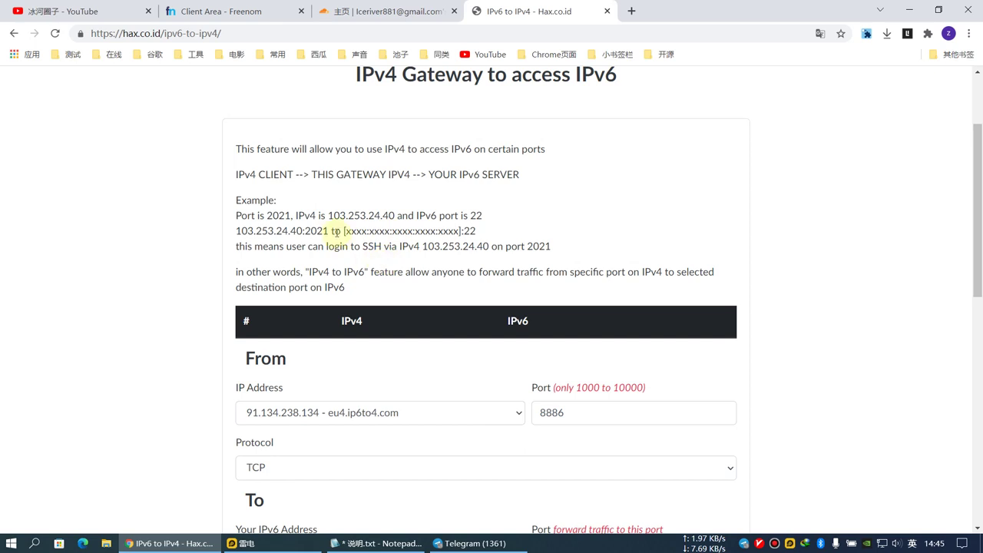
{"action": "scroll", "coordinate": [335, 230], "scroll_direction": "up", "scroll_amount": 2}
Copy the VPS's full IPv6 address from the VPS Info page in a new tab.
{"action": "right_click", "coordinate": [146, 154]}
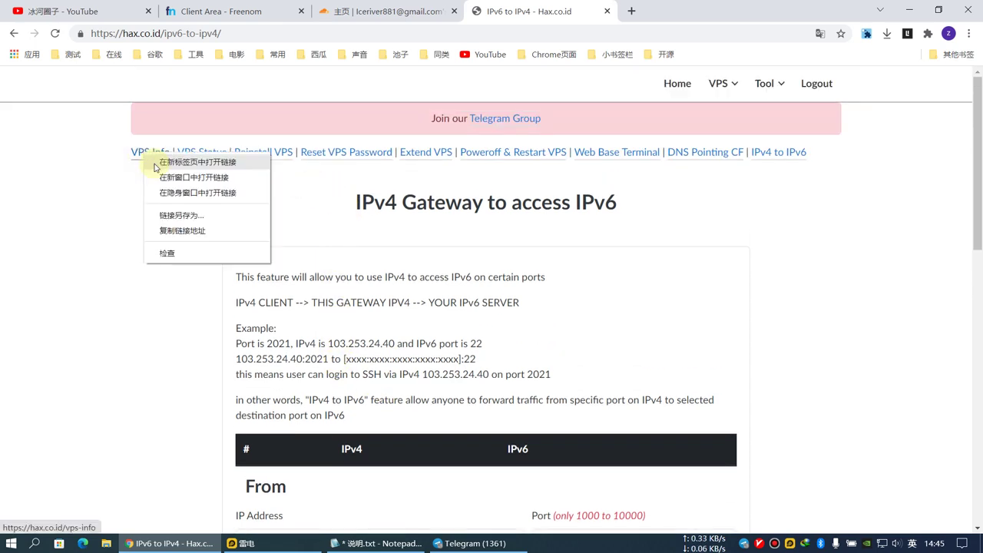
{"action": "left_click", "coordinate": [155, 164]}
{"action": "left_click", "coordinate": [656, 10]}
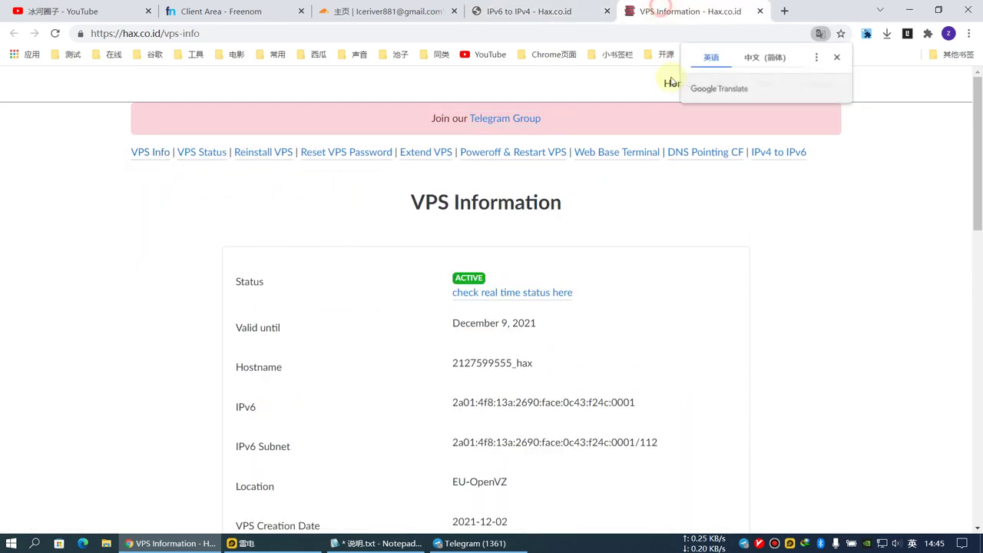
{"action": "triple_click", "coordinate": [491, 402]}
{"action": "right_click", "coordinate": [492, 402]}
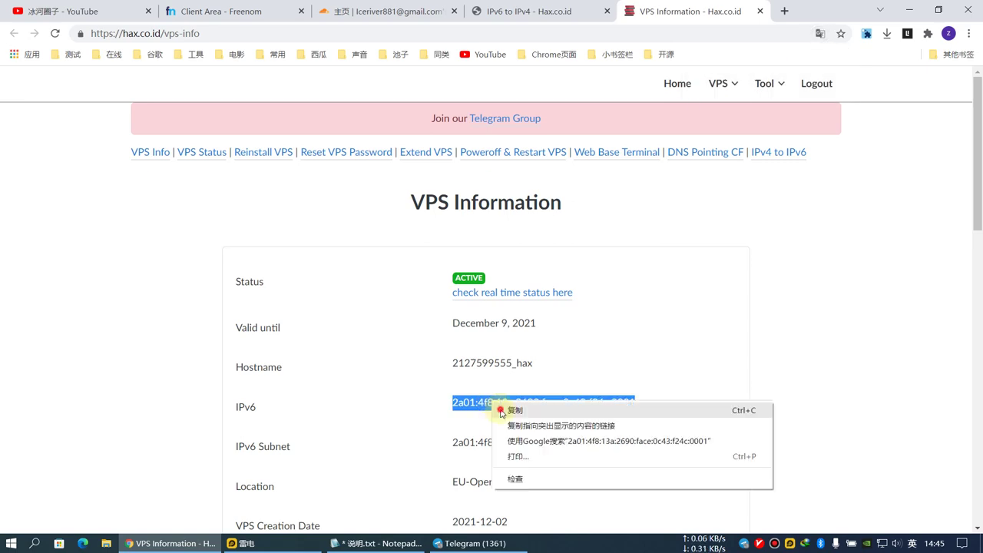
{"action": "left_click", "coordinate": [503, 409]}
Paste the IPv6 address into the form and set destination port 54321.
{"action": "left_click", "coordinate": [522, 11]}
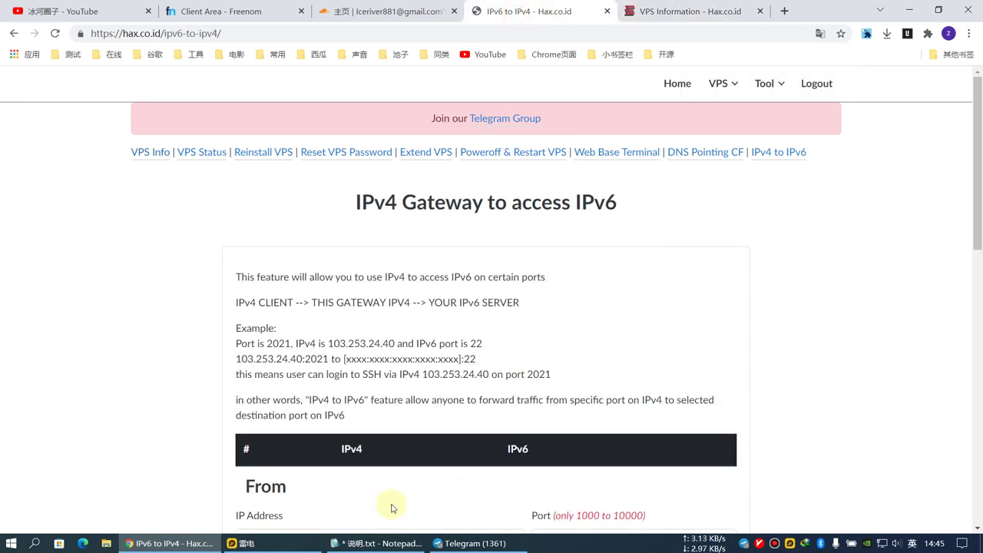
{"action": "scroll", "coordinate": [384, 492], "scroll_direction": "down", "scroll_amount": 3}
{"action": "left_click", "coordinate": [296, 423]}
{"action": "key", "text": "ctrl+v"}
{"action": "left_click", "coordinate": [568, 428]}
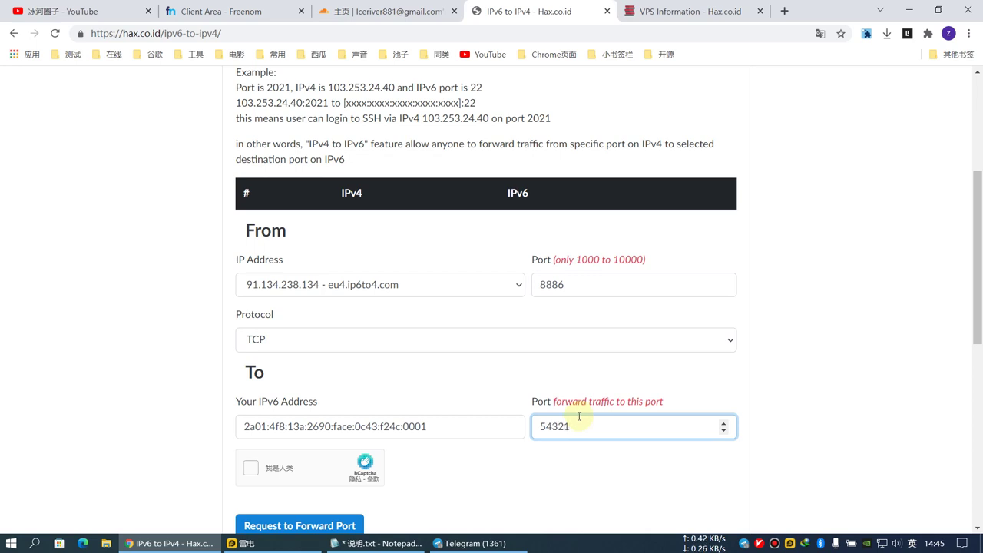
{"action": "scroll", "coordinate": [538, 414], "scroll_direction": "down", "scroll_amount": 2}
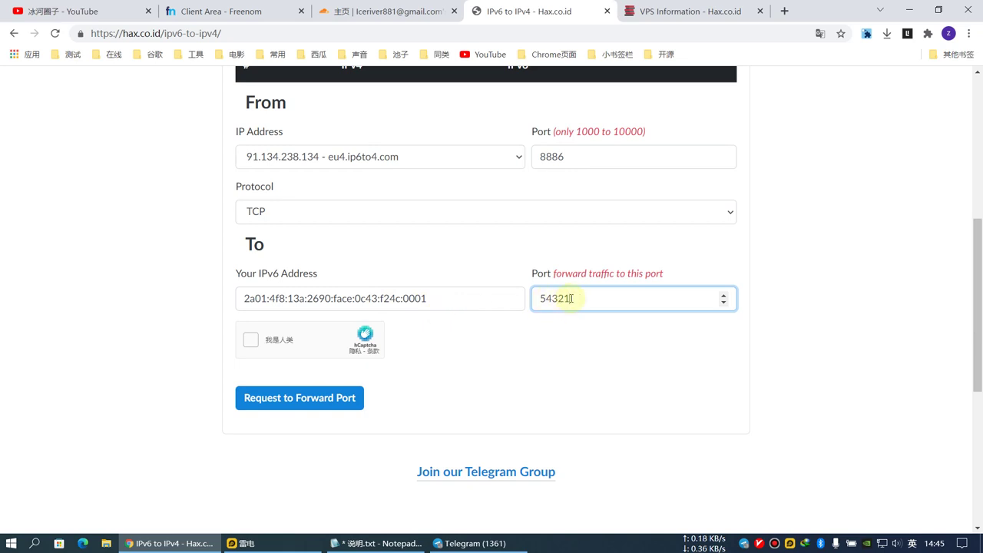
Pass the hCaptcha and copy 91.134.238.134:8886 from the forwarding confirmation.
{"action": "left_click", "coordinate": [251, 341]}
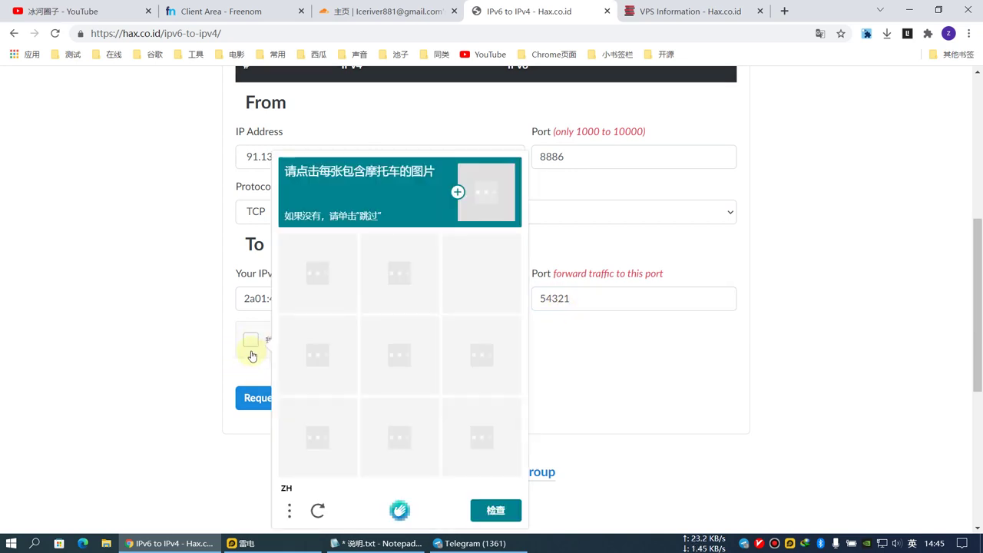
{"action": "scroll", "coordinate": [351, 467], "scroll_direction": "up", "scroll_amount": 2}
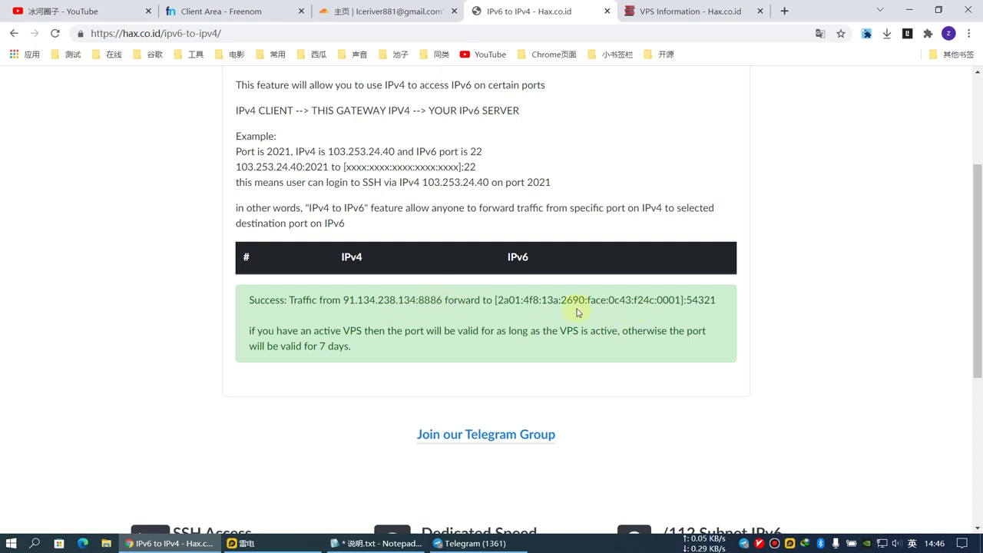
{"action": "left_click_drag", "start_coordinate": [344, 300], "coordinate": [443, 300]}
{"action": "right_click", "coordinate": [426, 300]}
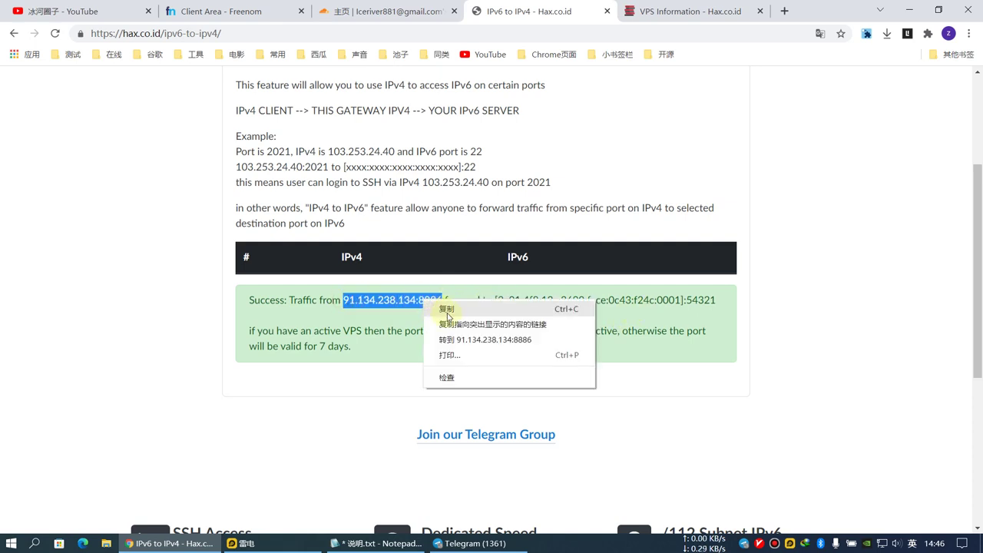
{"action": "left_click", "coordinate": [449, 311]}
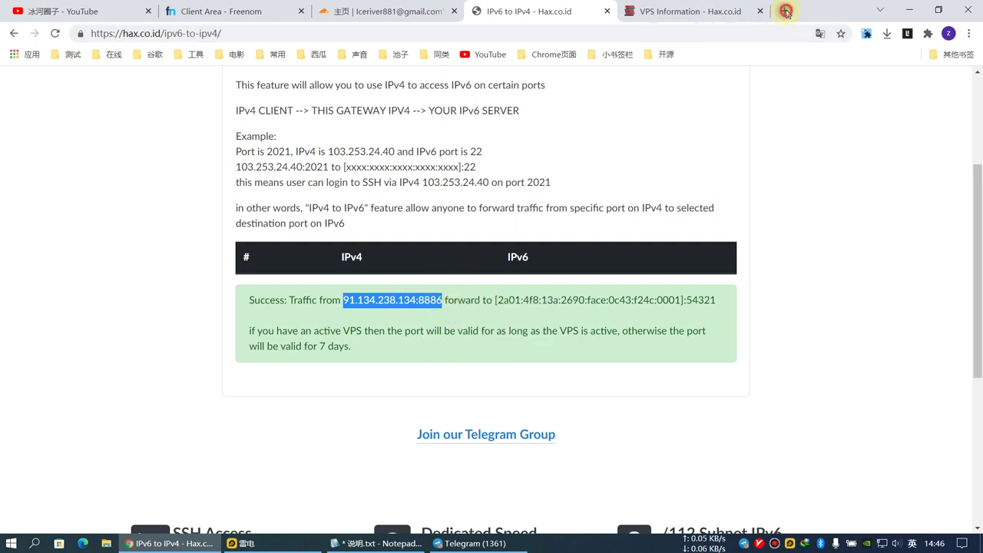
{"action": "left_click", "coordinate": [784, 11]}
{"action": "key", "text": "ctrl+v"}
{"action": "key", "text": "Return"}
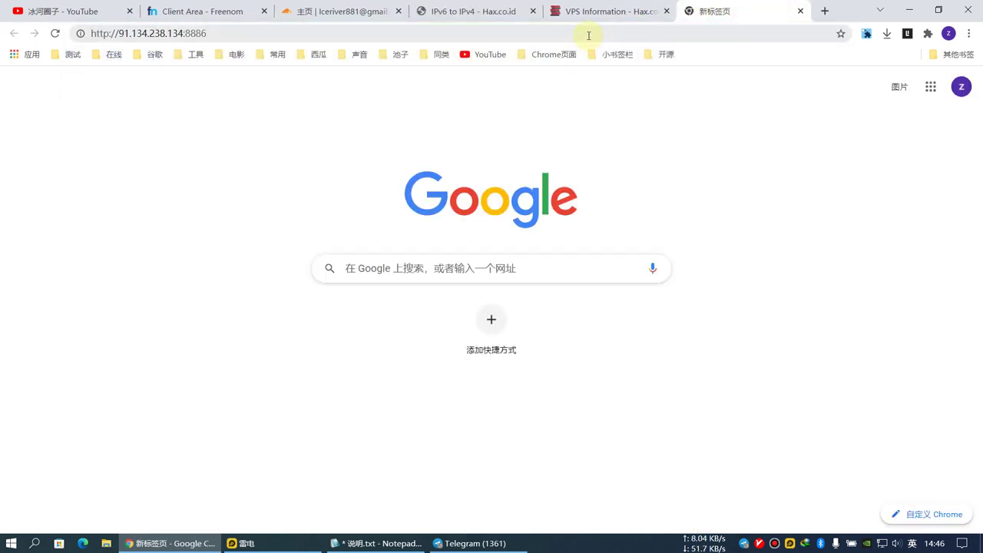
Log in to the x-ui panel and dismiss the save-password prompt.
{"action": "left_click", "coordinate": [398, 211]}
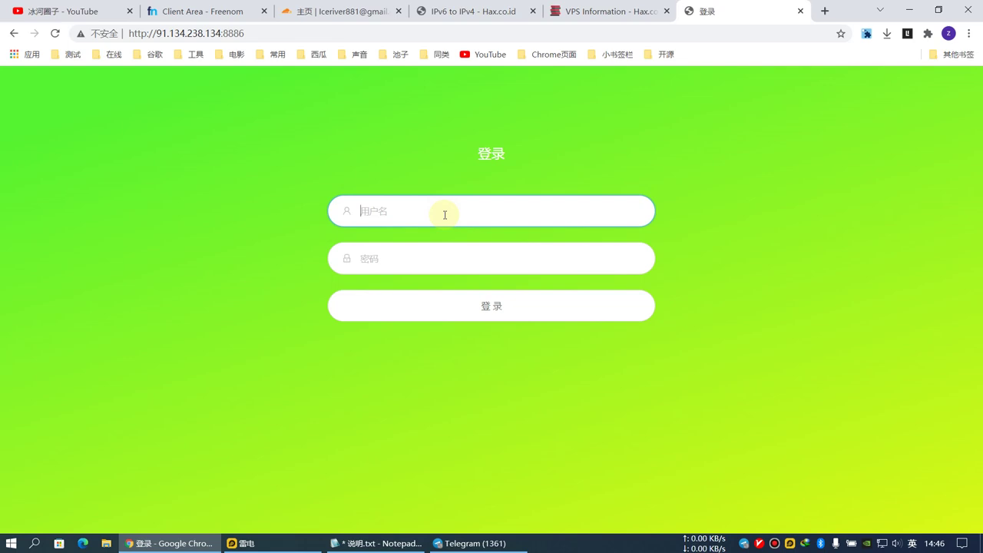
{"action": "key", "text": "Tab"}
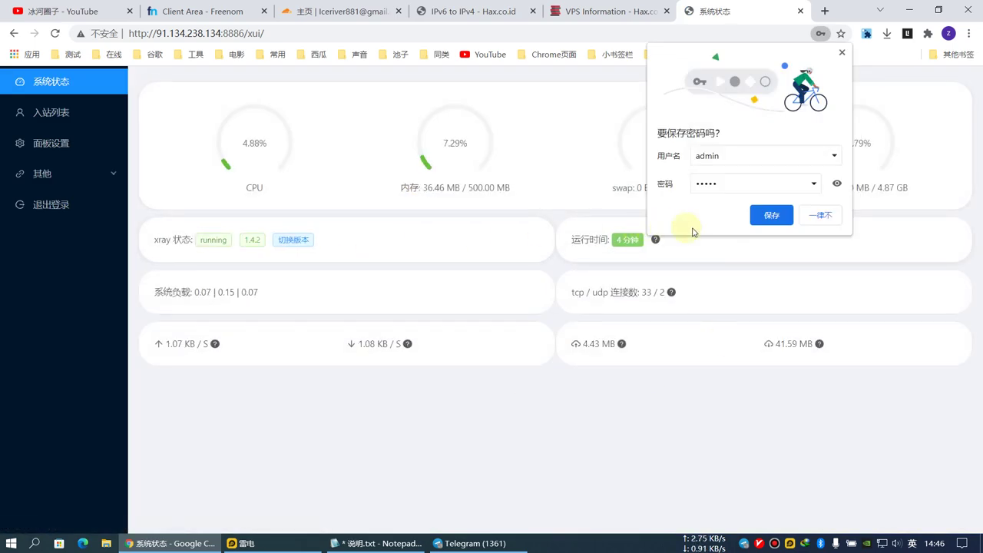
{"action": "left_click", "coordinate": [842, 52]}
{"action": "left_click", "coordinate": [266, 401]}
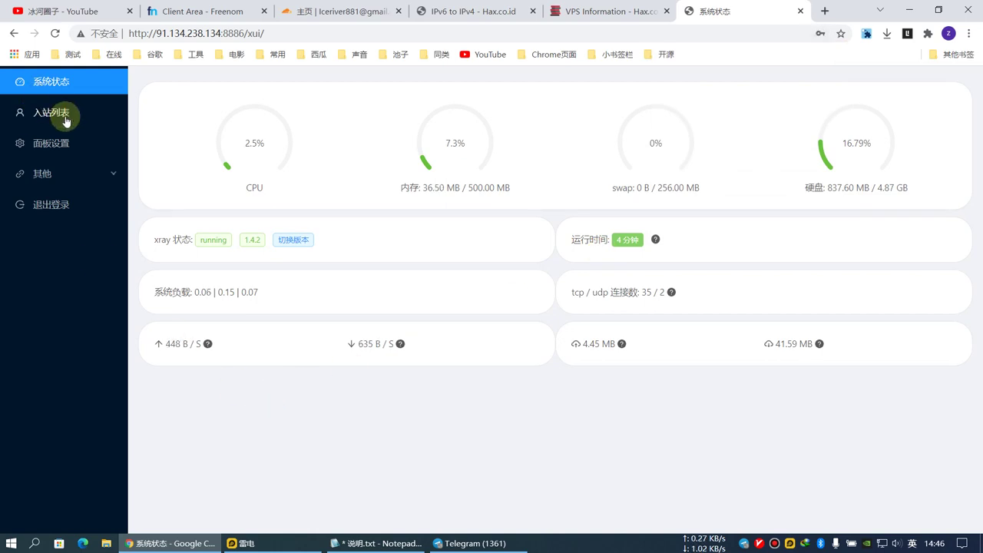
Review the panel's user account settings fields, then go to the empty inbound list (入站列表).
{"action": "left_click", "coordinate": [54, 177]}
{"action": "left_click", "coordinate": [51, 145]}
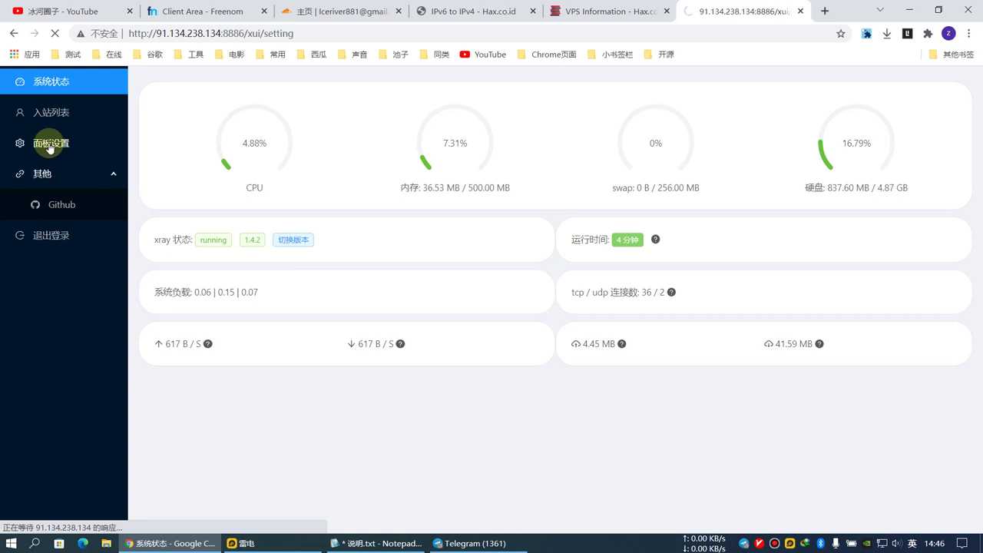
{"action": "left_click", "coordinate": [230, 129]}
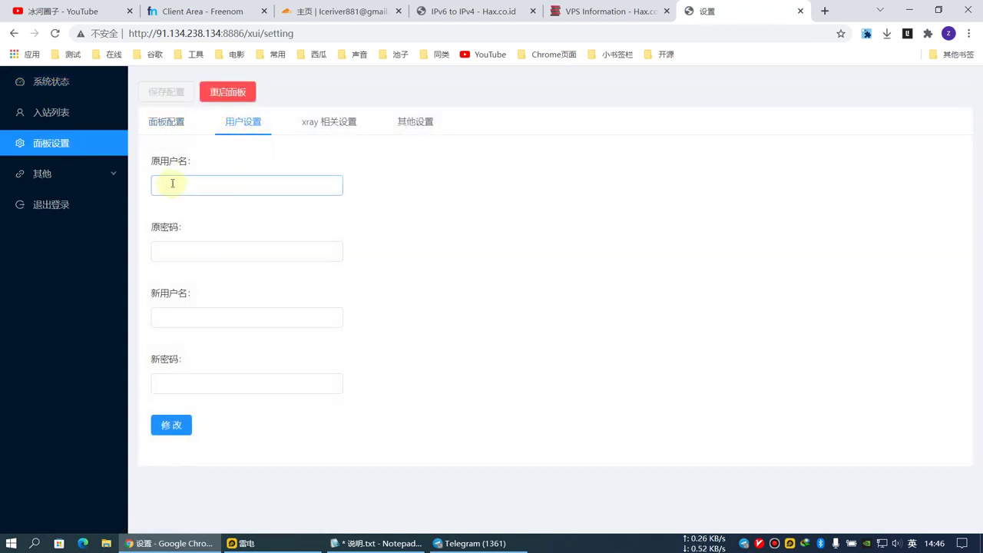
{"action": "left_click", "coordinate": [185, 183]}
{"action": "left_click", "coordinate": [171, 248]}
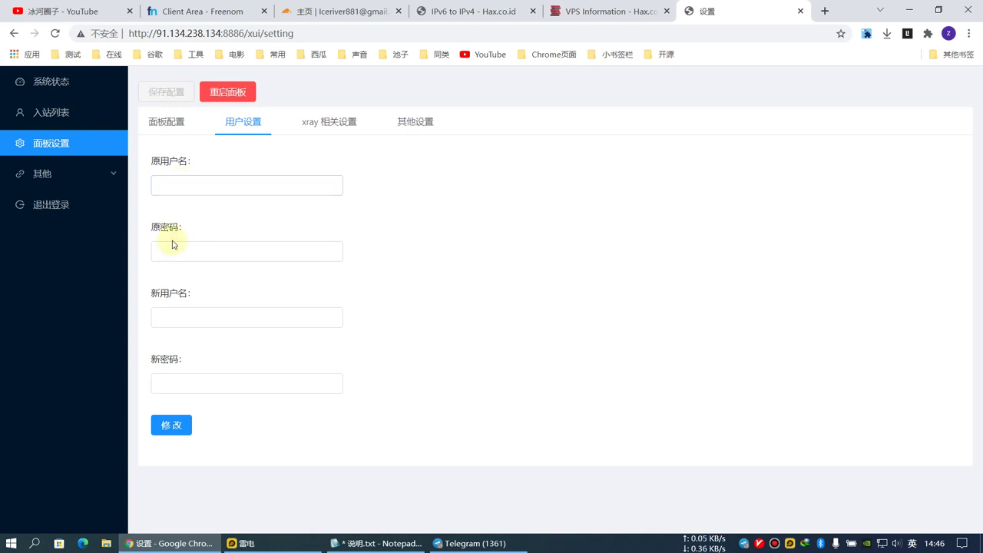
{"action": "left_click", "coordinate": [183, 313]}
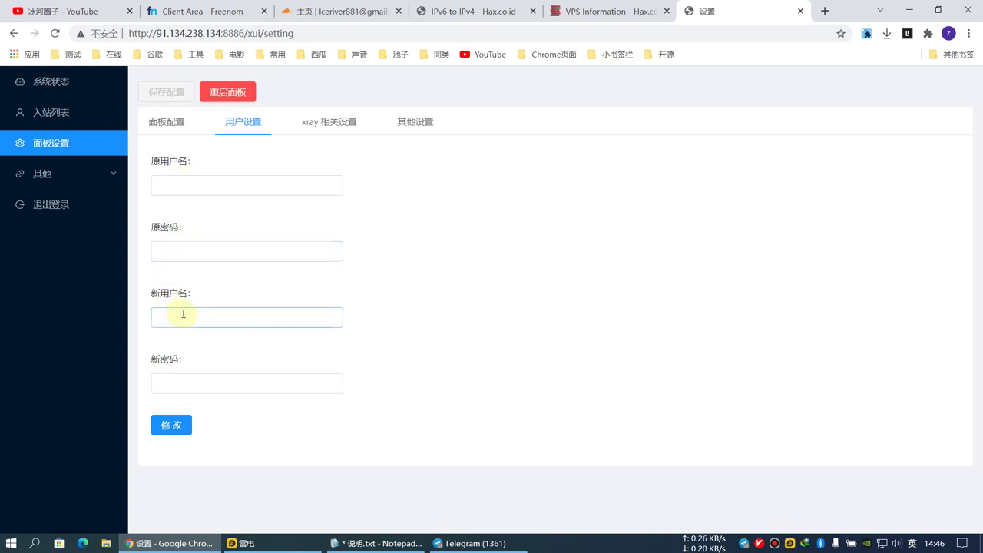
{"action": "left_click", "coordinate": [183, 381]}
{"action": "left_click", "coordinate": [160, 446]}
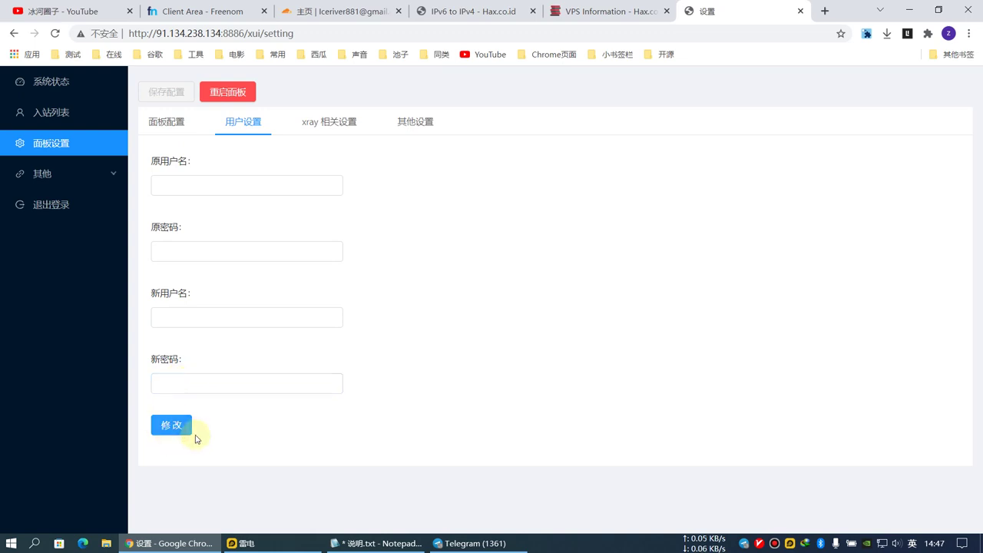
{"action": "left_click", "coordinate": [53, 126]}
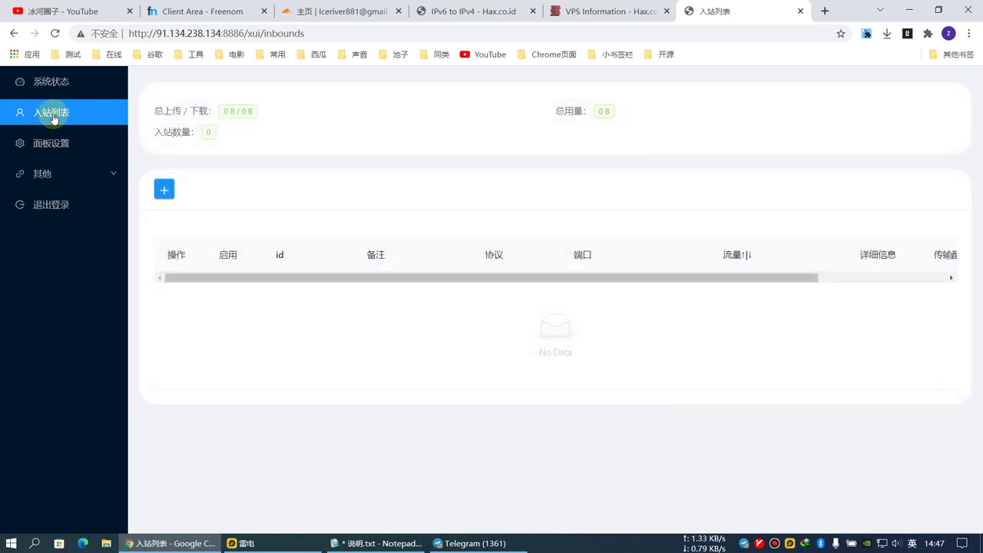
Start a new inbound and set its protocol to vless.
{"action": "left_click", "coordinate": [166, 195]}
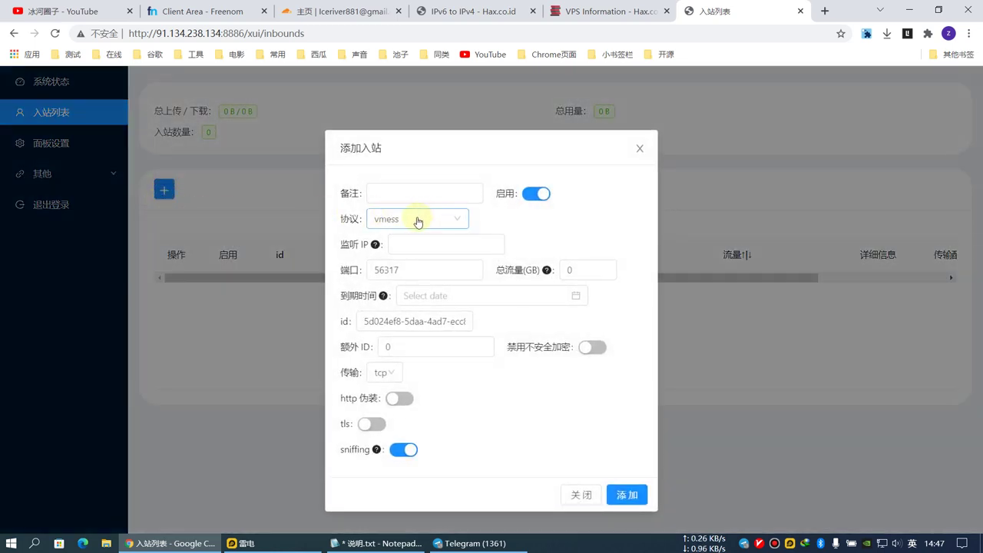
{"action": "left_click", "coordinate": [412, 223]}
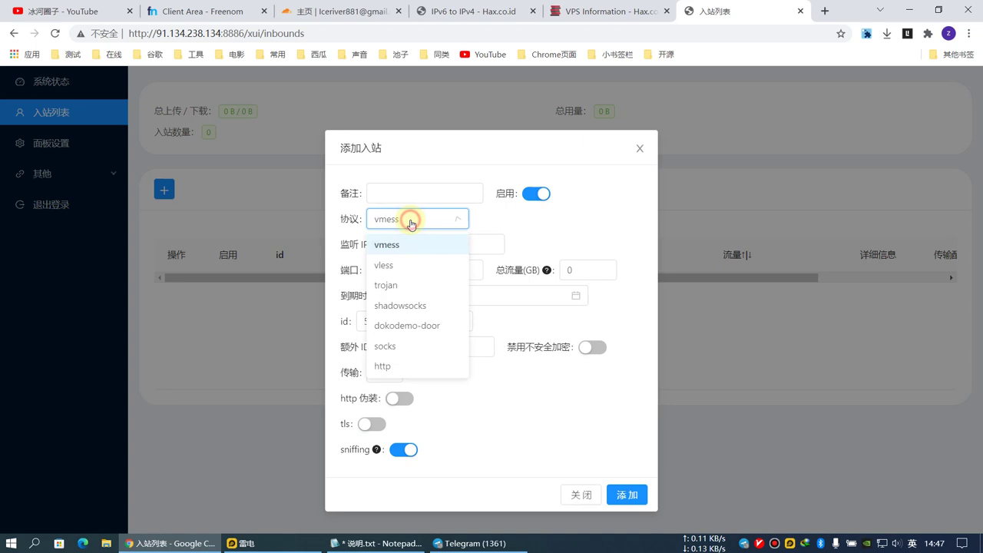
{"action": "left_click", "coordinate": [386, 265]}
{"action": "left_click", "coordinate": [395, 223]}
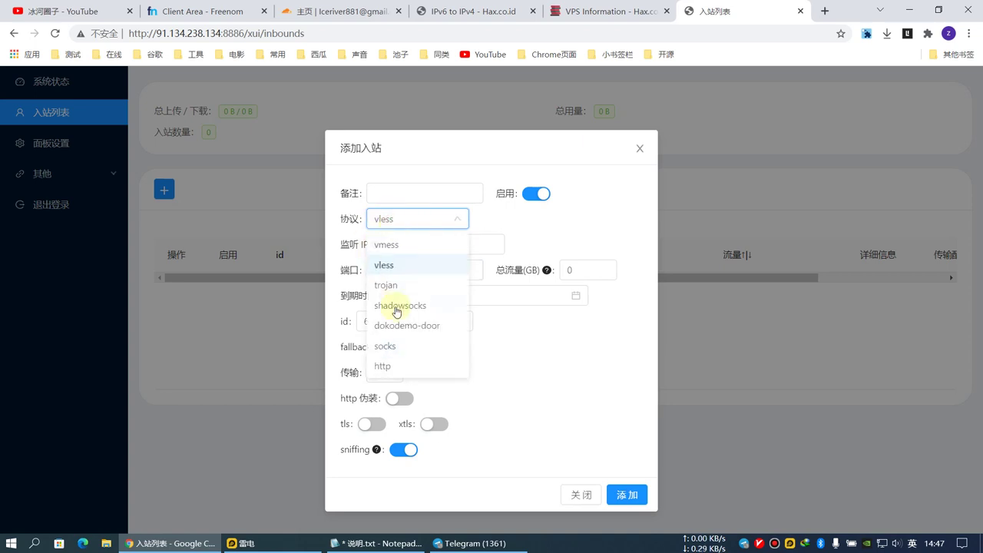
{"action": "left_click", "coordinate": [388, 266]}
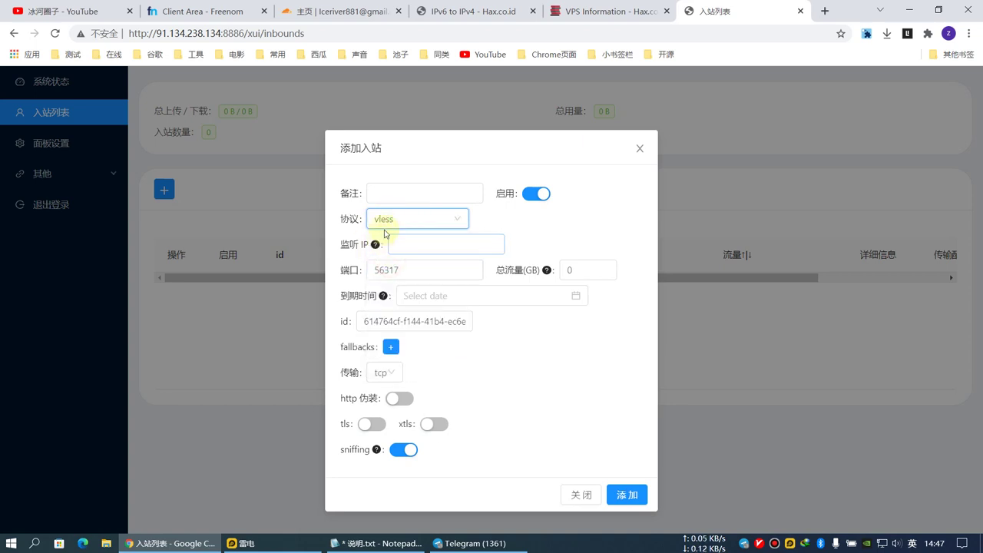
{"action": "left_click", "coordinate": [420, 245]}
{"action": "left_click", "coordinate": [493, 374]}
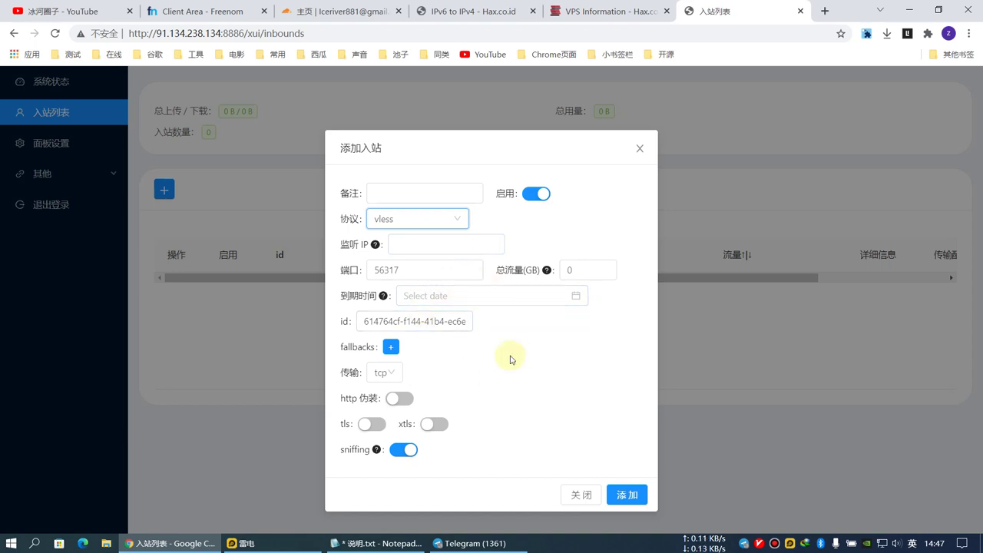
Set the expiry date to 18 December 2025, add the inbound, and view its details.
{"action": "left_click", "coordinate": [450, 297]}
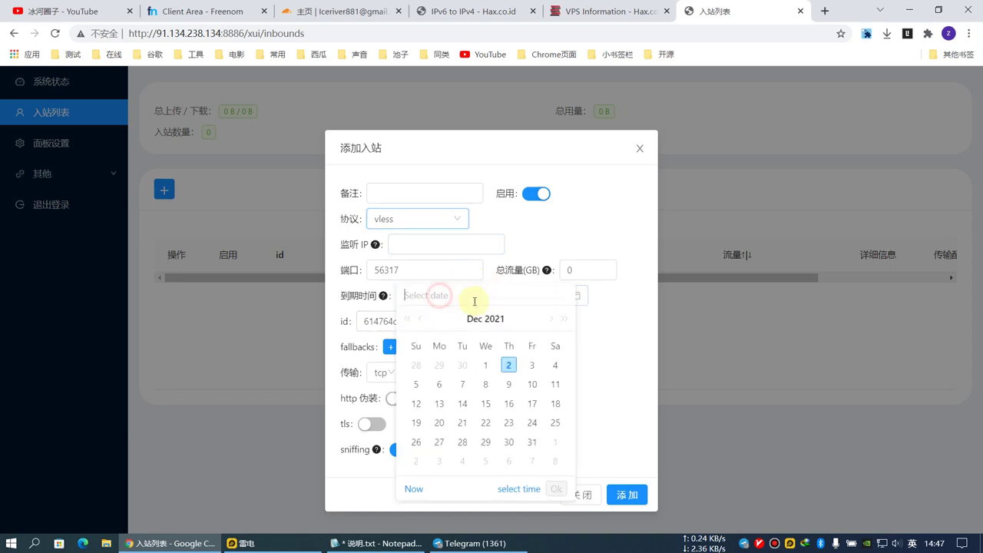
{"action": "left_click", "coordinate": [563, 319]}
{"action": "left_click", "coordinate": [562, 319]}
{"action": "left_click", "coordinate": [562, 318]}
{"action": "left_click", "coordinate": [562, 319]}
{"action": "left_click", "coordinate": [508, 403]}
{"action": "left_click", "coordinate": [555, 489]}
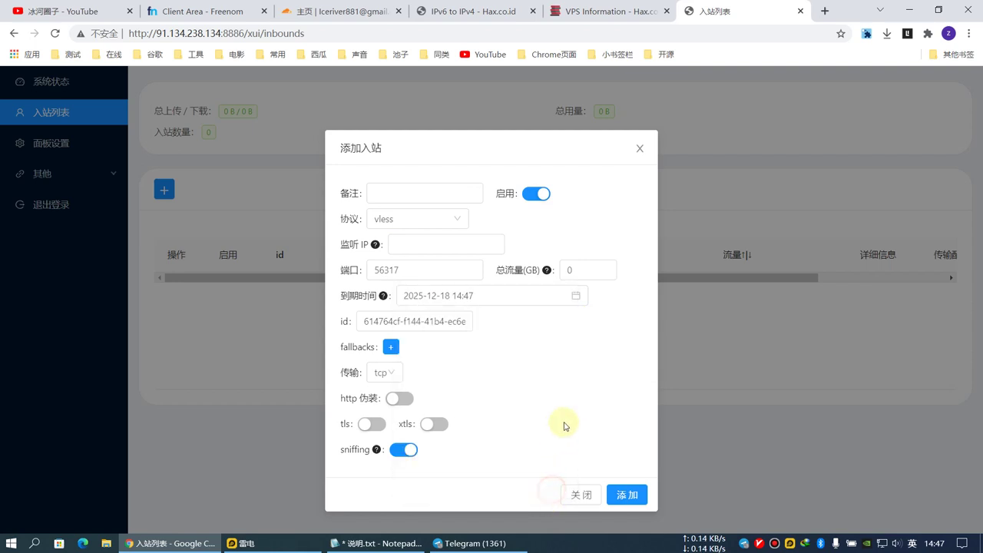
{"action": "left_click", "coordinate": [625, 497]}
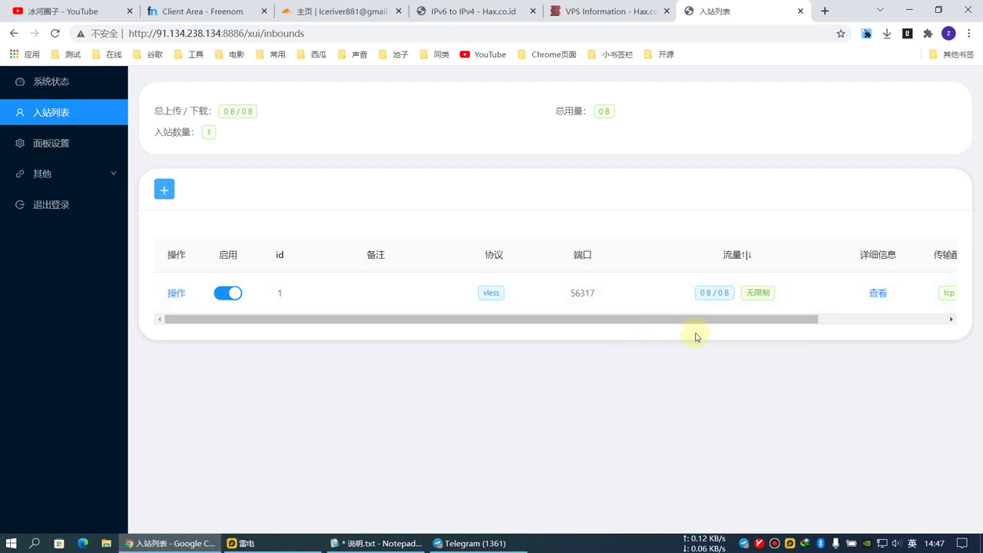
{"action": "left_click", "coordinate": [875, 292]}
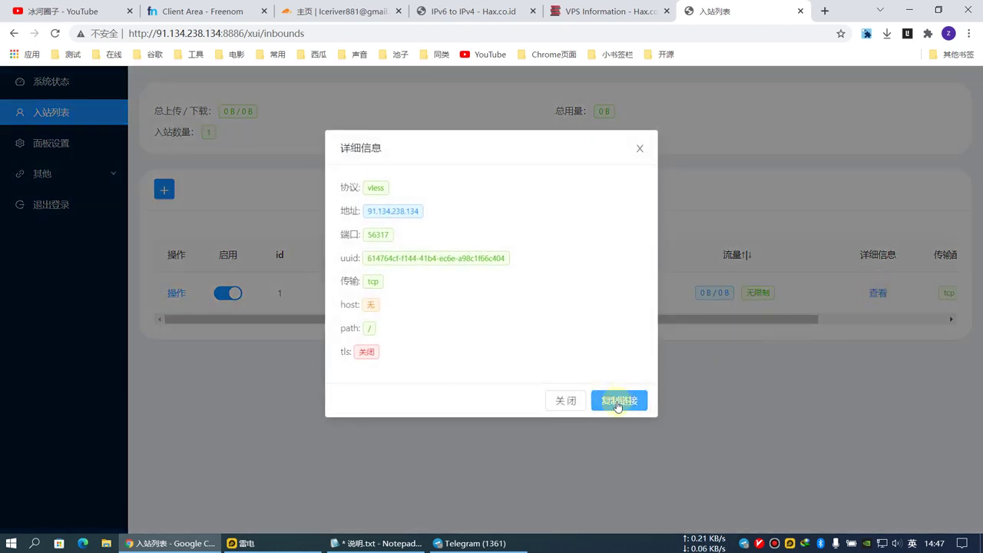
Copy the vless inbound's share link with 复制链接 in the 详细信息 dialog.
{"action": "left_click", "coordinate": [618, 402]}
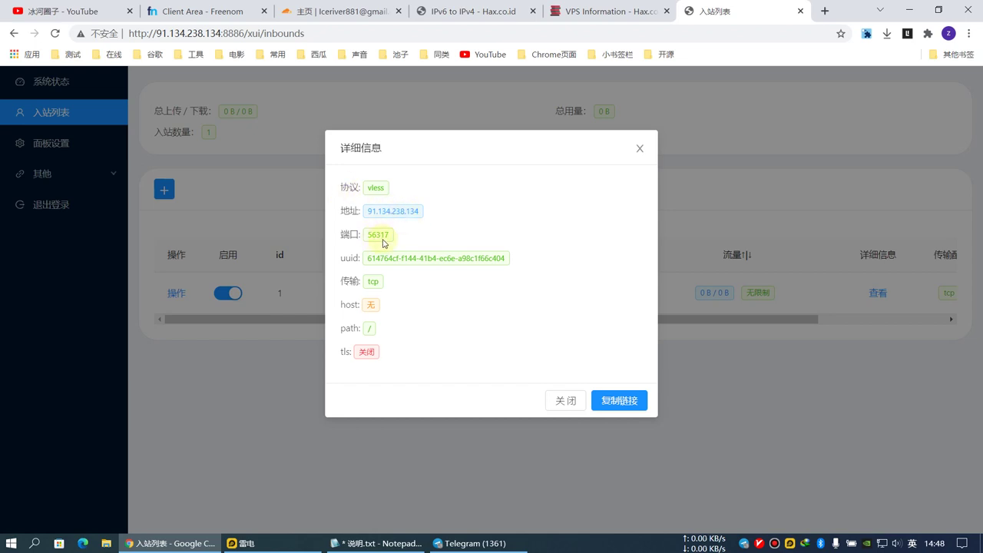
{"action": "left_click", "coordinate": [619, 401]}
{"action": "left_click", "coordinate": [596, 546]}
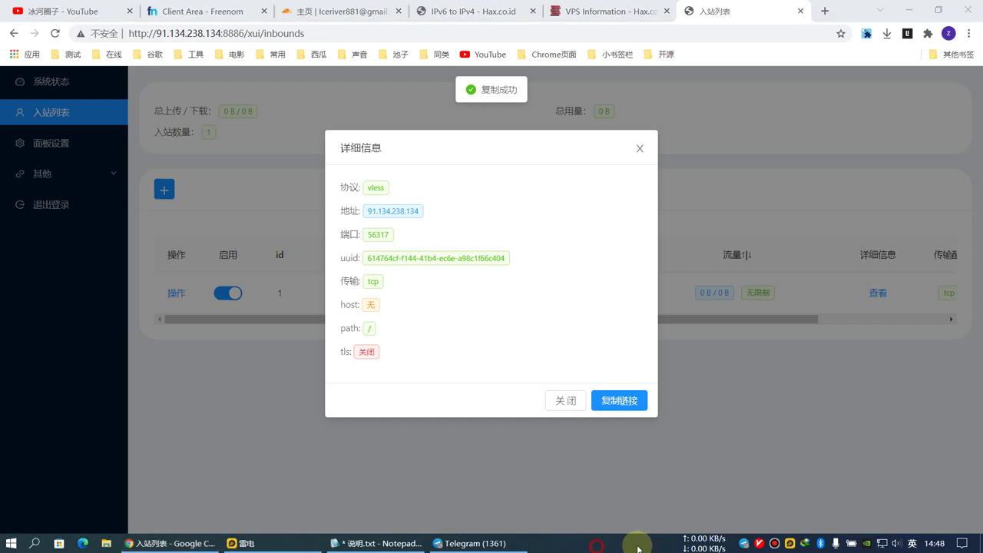
{"action": "right_click", "coordinate": [641, 546]}
{"action": "left_click", "coordinate": [653, 536]}
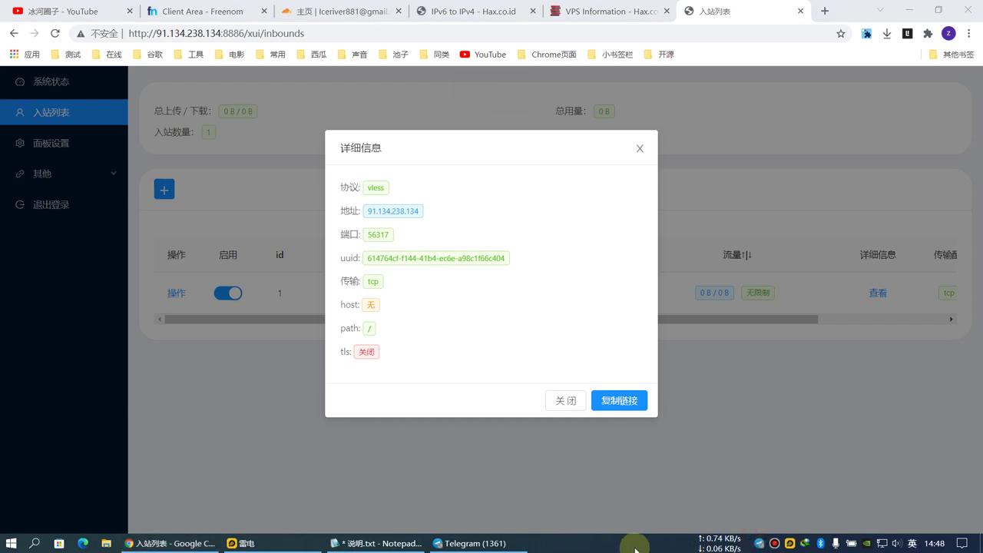
Import the copied vless link into v2rayN's server list.
{"action": "key", "text": "super+d"}
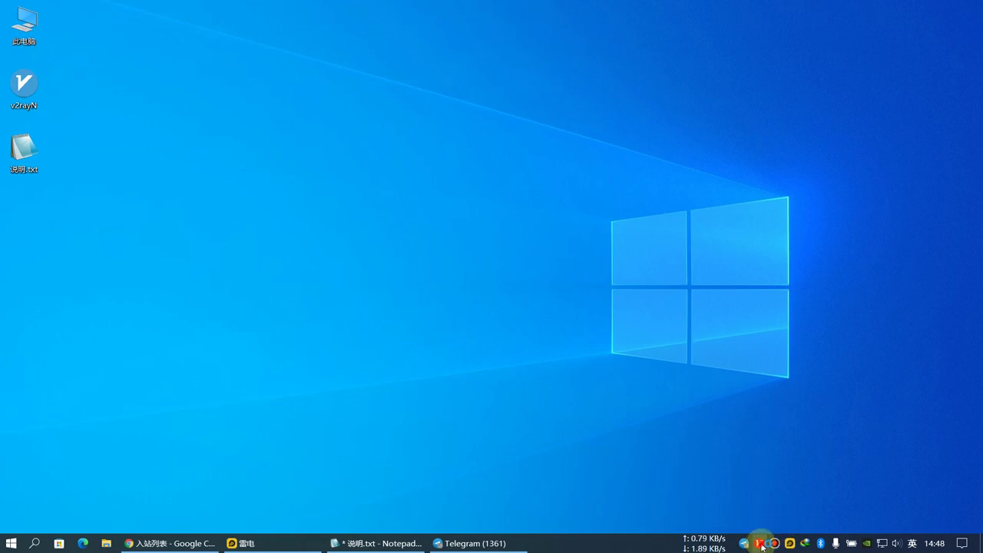
{"action": "double_click", "coordinate": [754, 542]}
{"action": "left_click", "coordinate": [331, 247]}
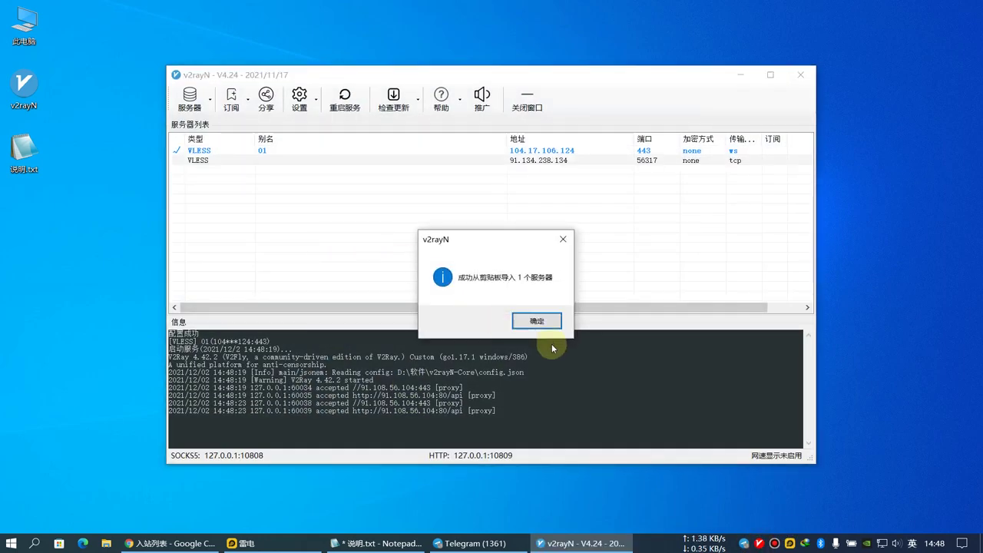
{"action": "left_click", "coordinate": [535, 323]}
Rename the imported server to test001 and make it the active server.
{"action": "double_click", "coordinate": [225, 162]}
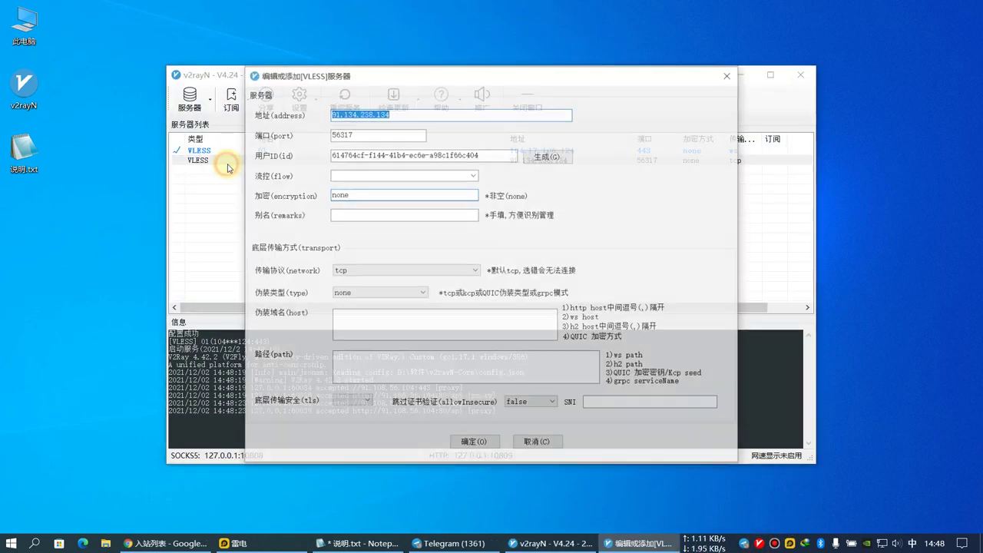
{"action": "left_click", "coordinate": [372, 218]}
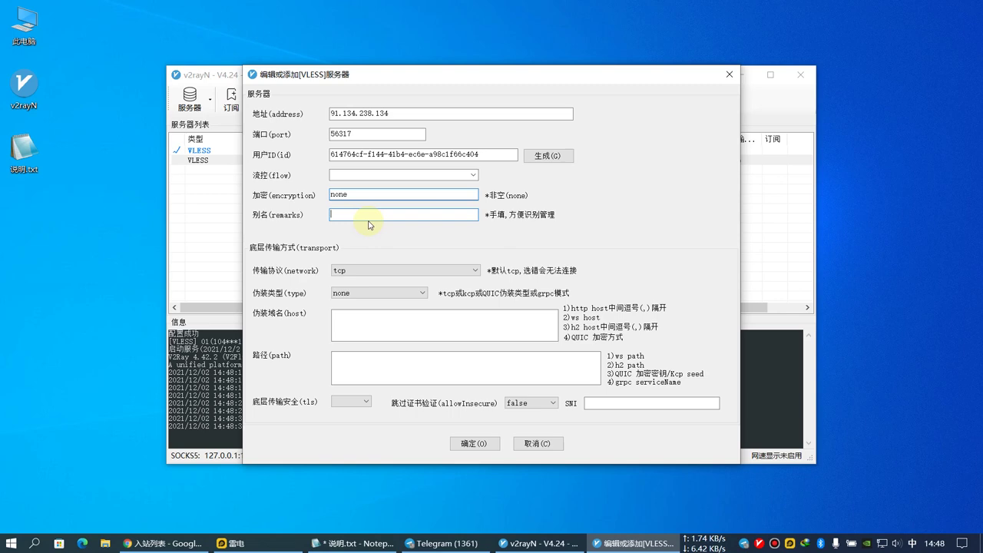
{"action": "type", "text": "test"}
{"action": "key", "text": "shift"}
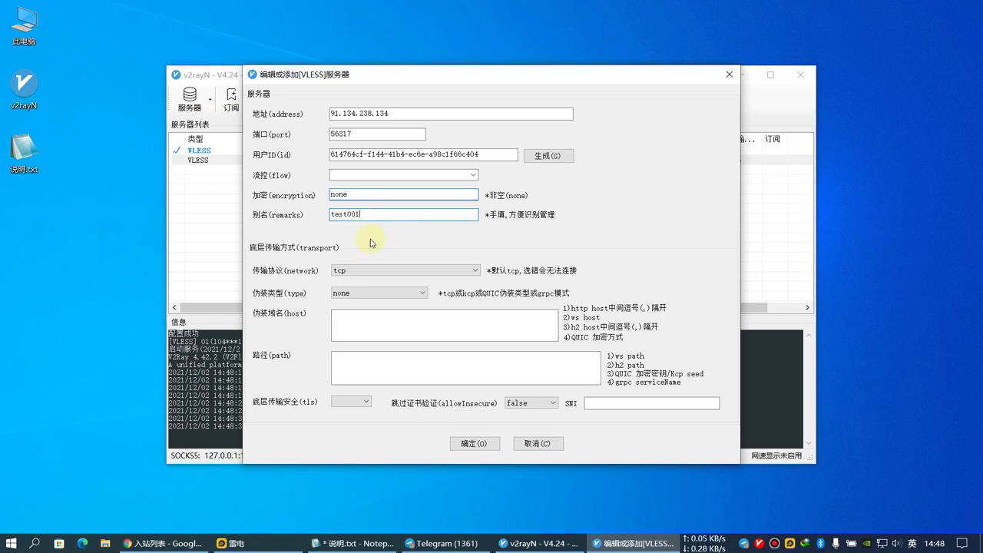
{"action": "left_click", "coordinate": [474, 443]}
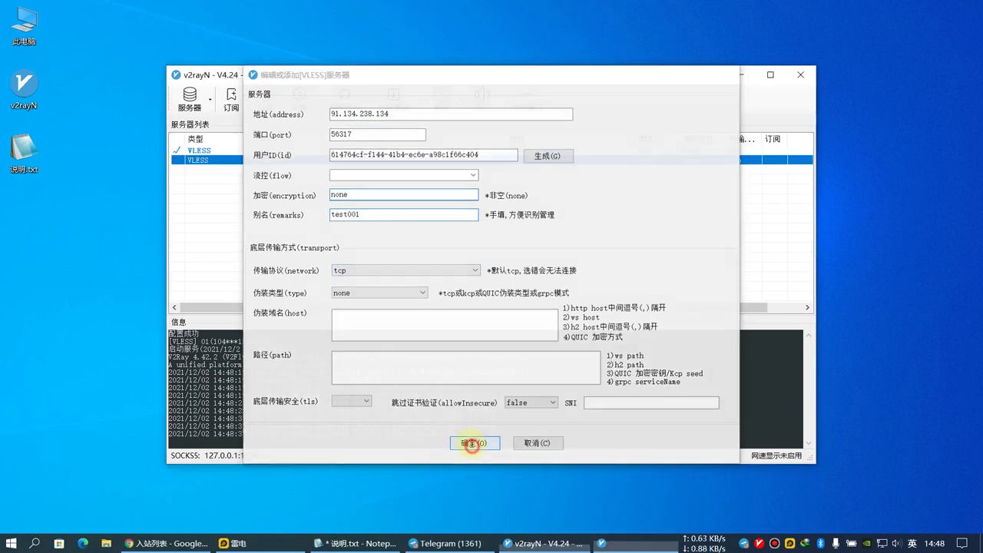
{"action": "double_click", "coordinate": [270, 165]}
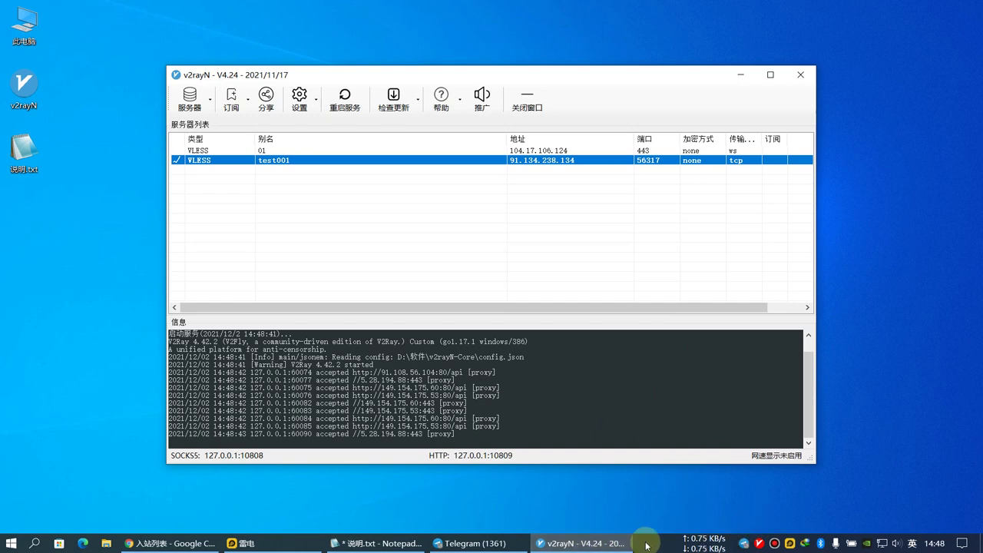
{"action": "left_click", "coordinate": [170, 543]}
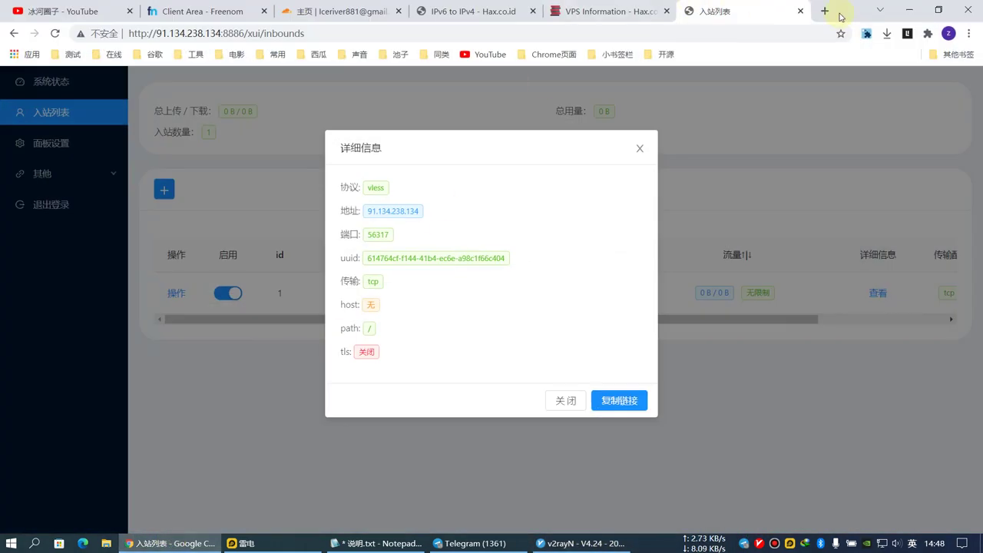
Search Google for 123123 in a new tab to test the proxy.
{"action": "left_click", "coordinate": [826, 10]}
{"action": "left_click", "coordinate": [384, 269]}
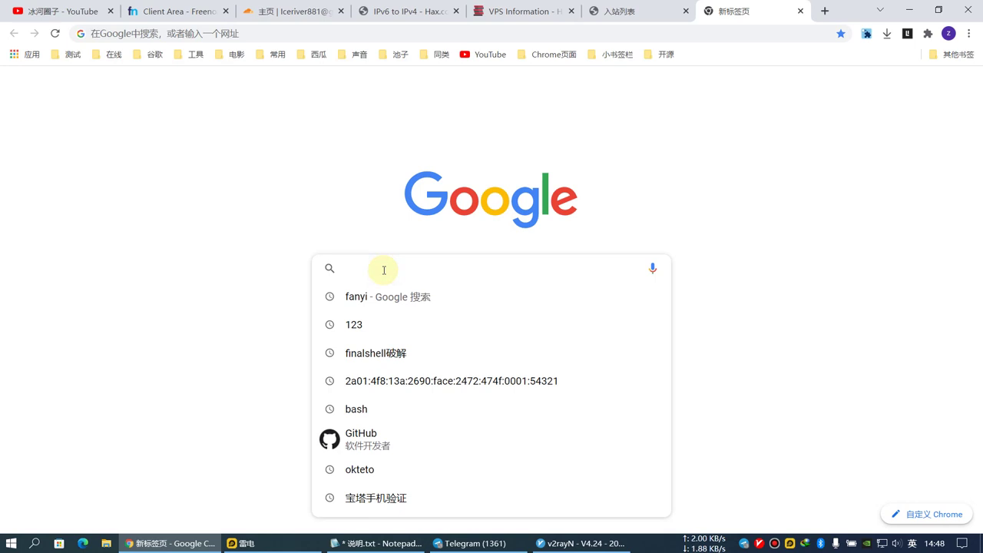
{"action": "type", "text": "123123"}
{"action": "key", "text": "Return"}
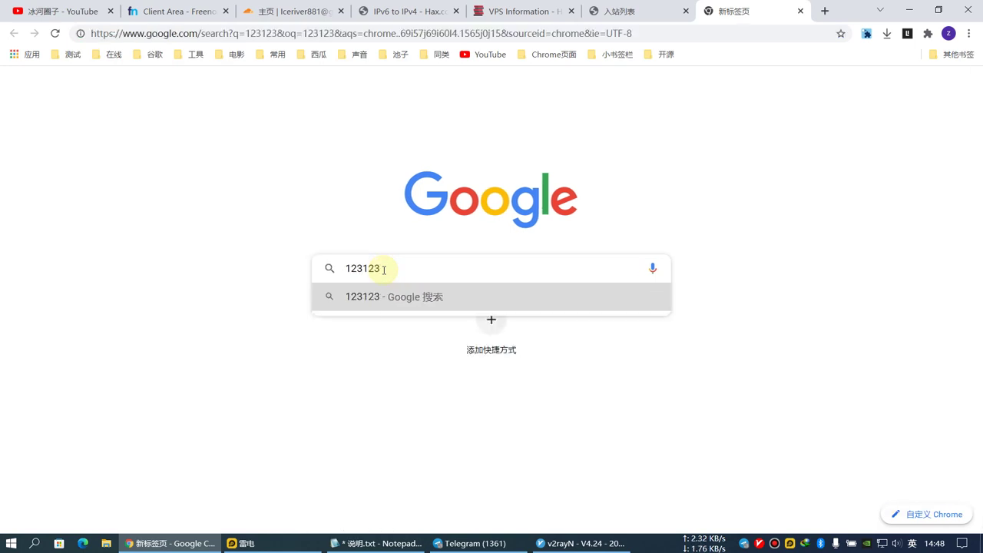
{"action": "left_click", "coordinate": [123, 197]}
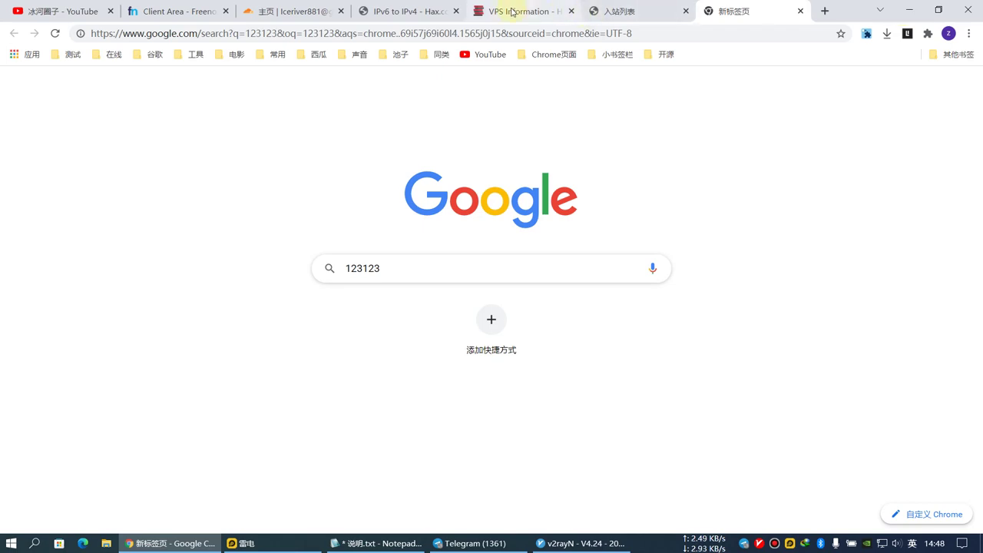
Reload the Hax IPv6-to-IPv4 forwarding page.
{"action": "left_click", "coordinate": [399, 13]}
{"action": "scroll", "coordinate": [184, 307], "scroll_direction": "up", "scroll_amount": 3}
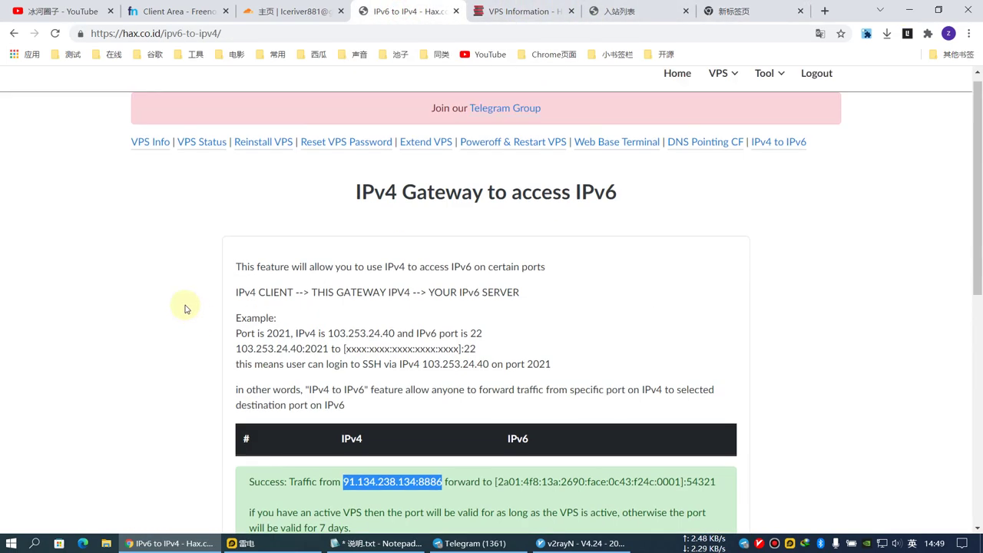
{"action": "right_click", "coordinate": [164, 220]}
{"action": "left_click", "coordinate": [196, 261]}
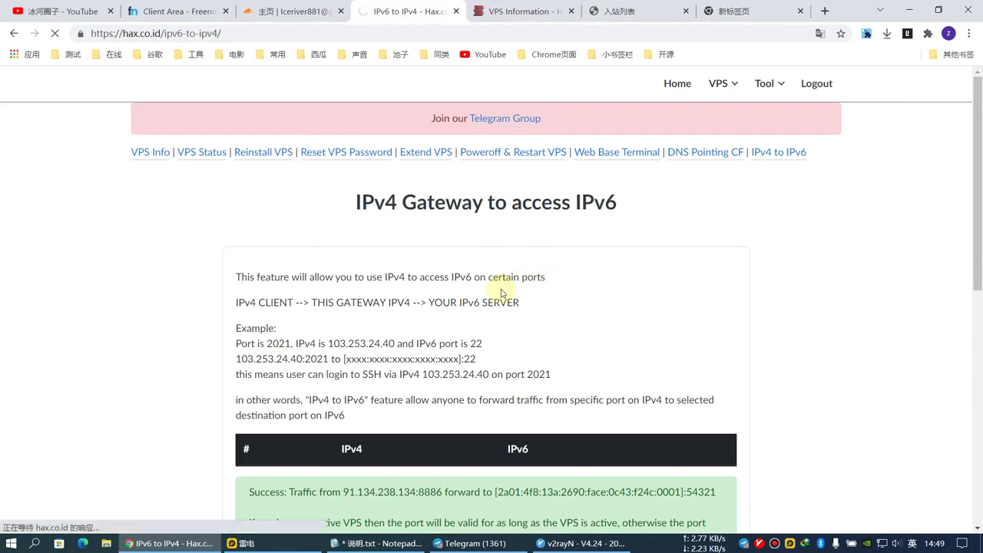
Make server 01 active again in v2rayN.
{"action": "key", "text": "alt+Tab"}
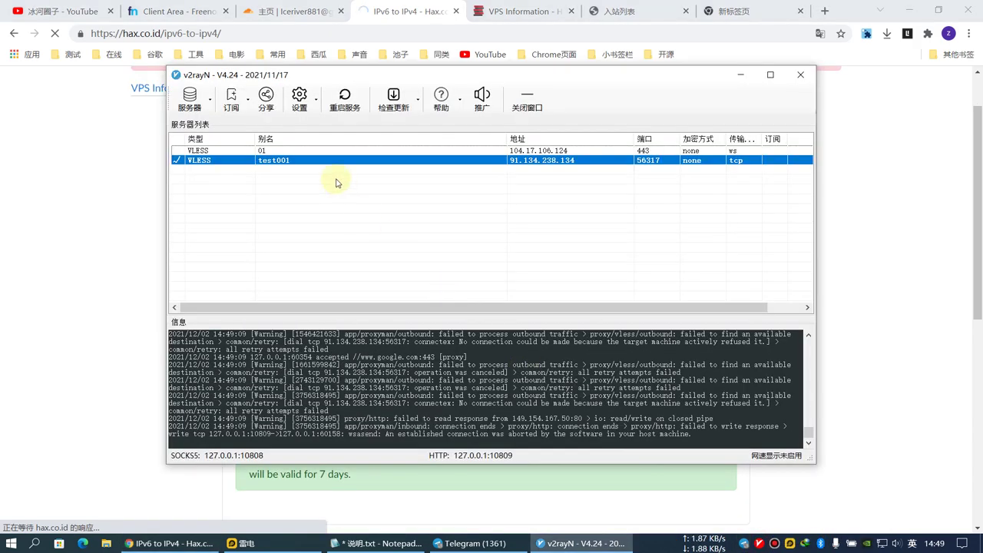
{"action": "left_click", "coordinate": [289, 151]}
{"action": "key", "text": "Return"}
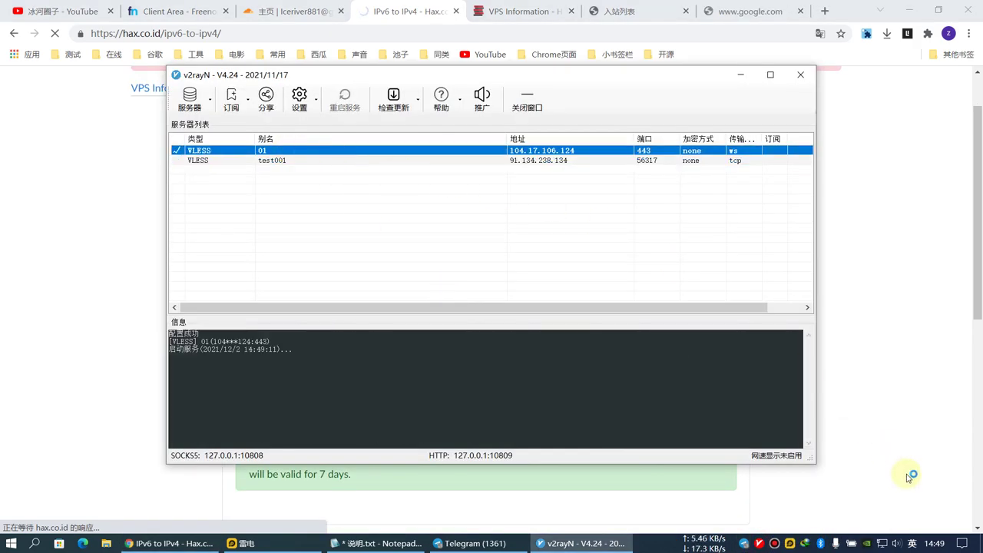
{"action": "left_click", "coordinate": [55, 191]}
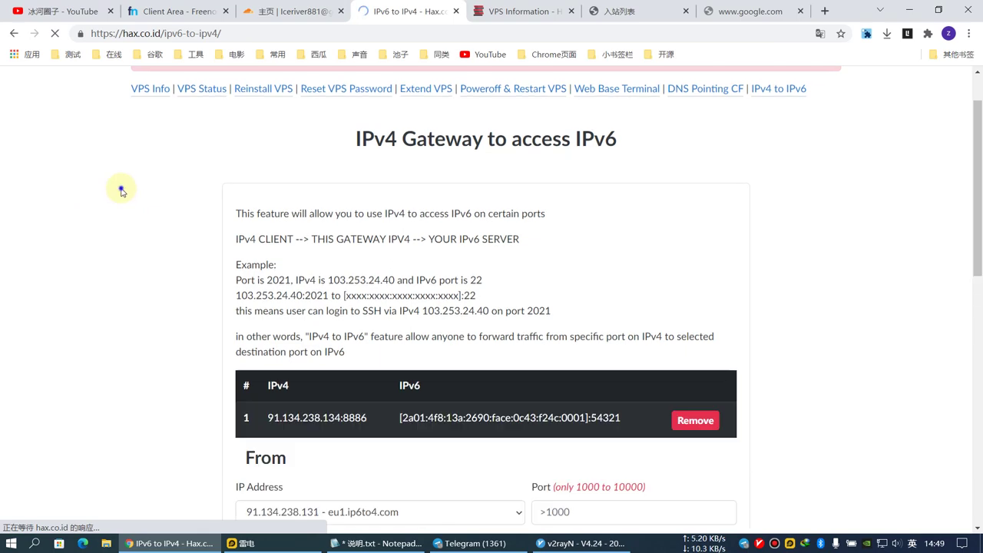
{"action": "right_click", "coordinate": [121, 188]}
Set gateway port 8885 on the eu5 gateway 91.134.238.135.
{"action": "left_click", "coordinate": [145, 226]}
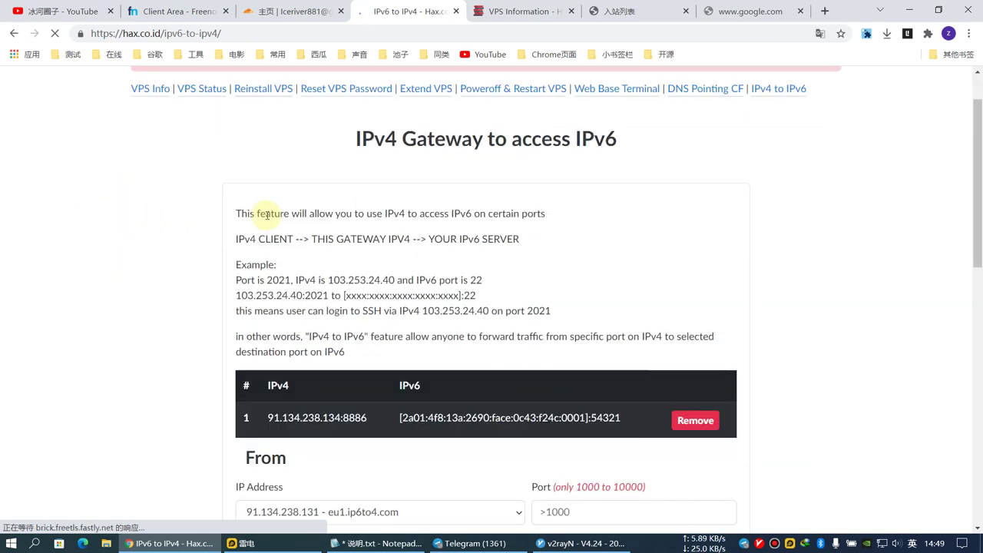
{"action": "scroll", "coordinate": [382, 353], "scroll_direction": "down", "scroll_amount": 4}
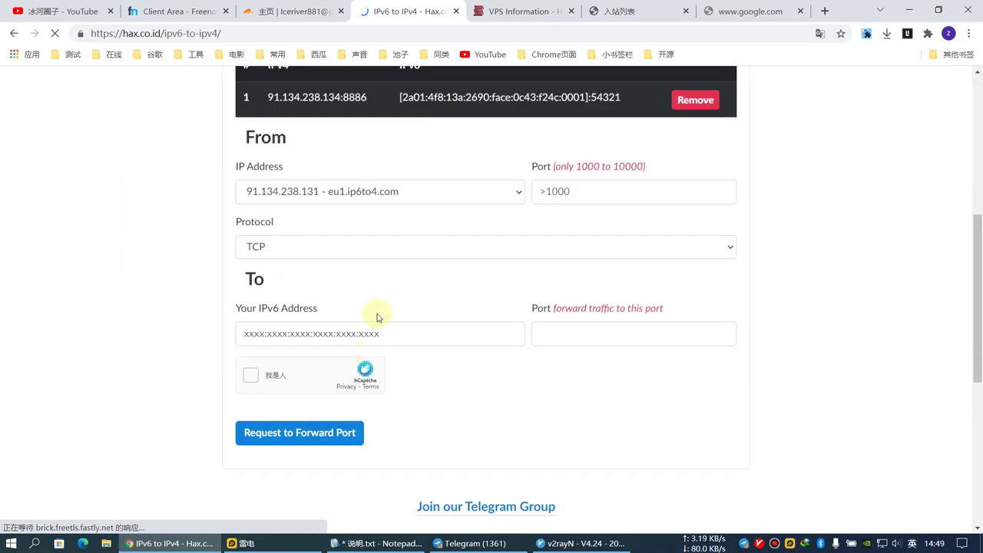
{"action": "scroll", "coordinate": [432, 256], "scroll_direction": "up", "scroll_amount": 1}
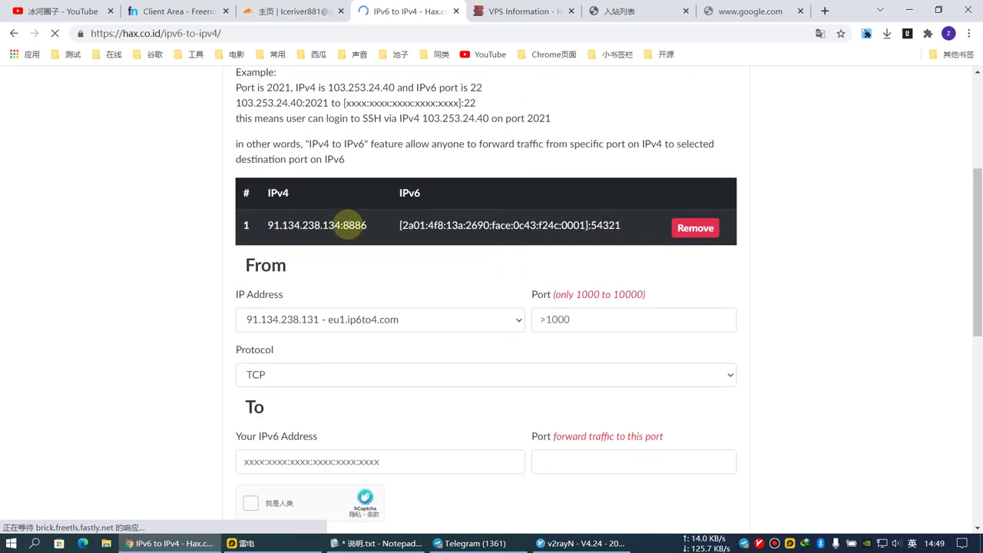
{"action": "left_click", "coordinate": [579, 319]}
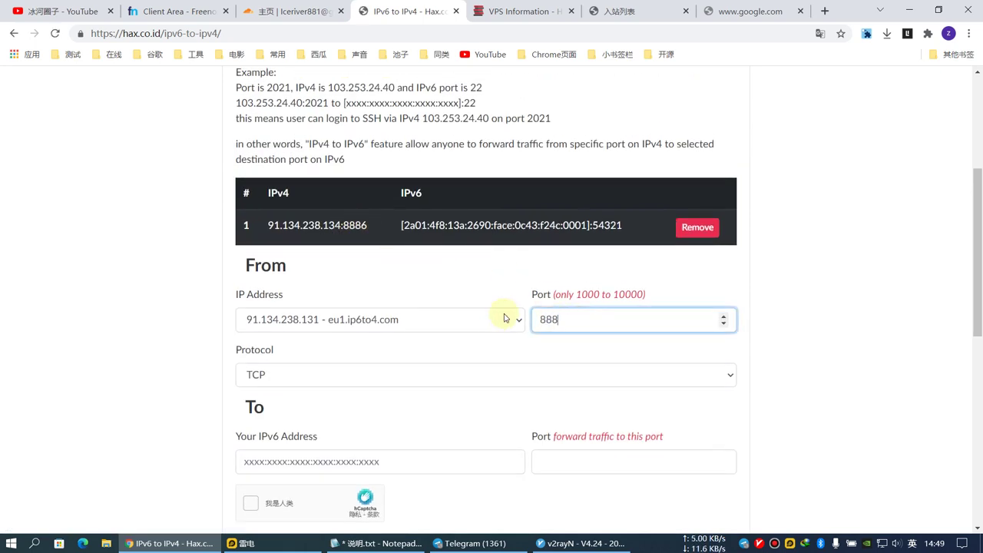
{"action": "left_click", "coordinate": [387, 323]}
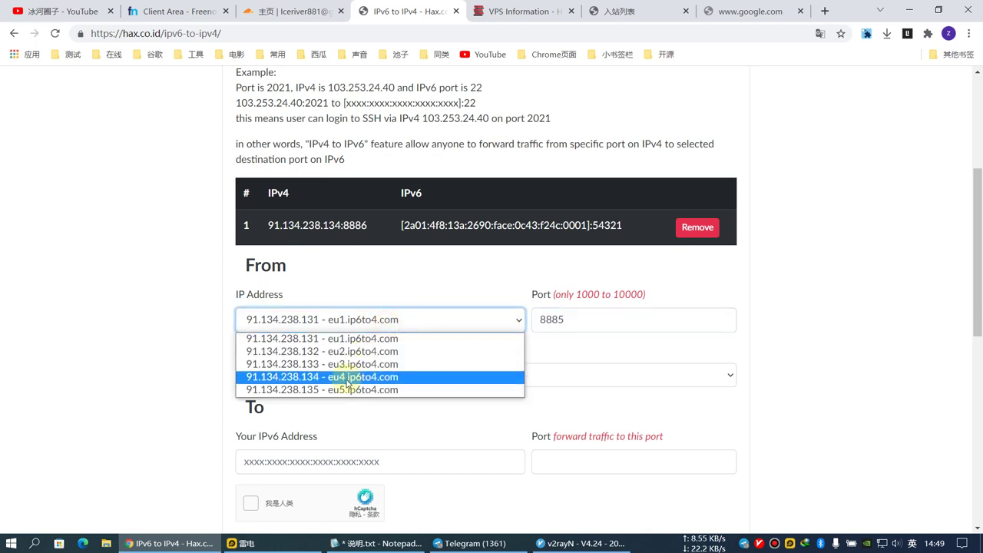
{"action": "left_click", "coordinate": [343, 389]}
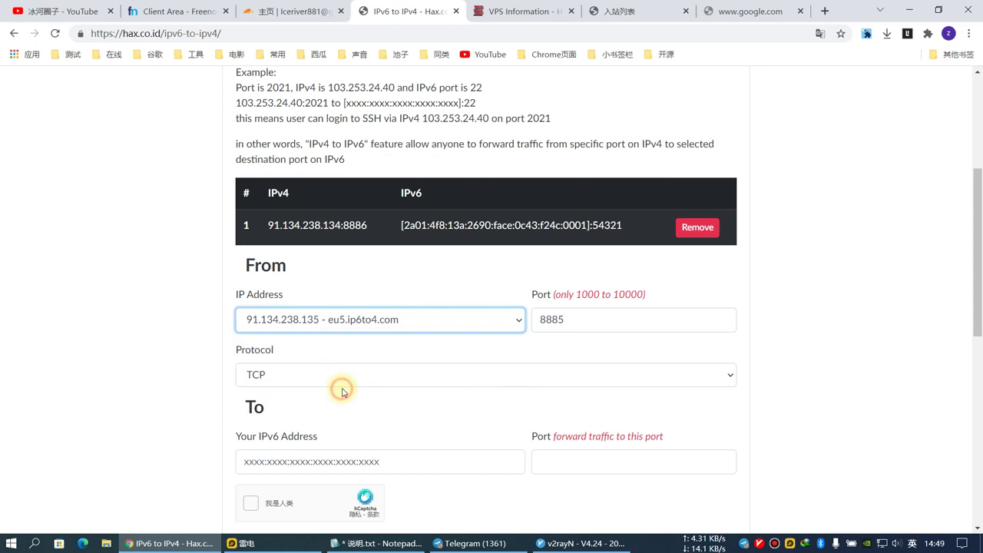
Paste the server's IPv6 address as destination and enter port 56317 from x-ui.
{"action": "left_click", "coordinate": [344, 462]}
{"action": "left_click_drag", "start_coordinate": [402, 225], "coordinate": [588, 225]}
{"action": "key", "text": "ctrl+c"}
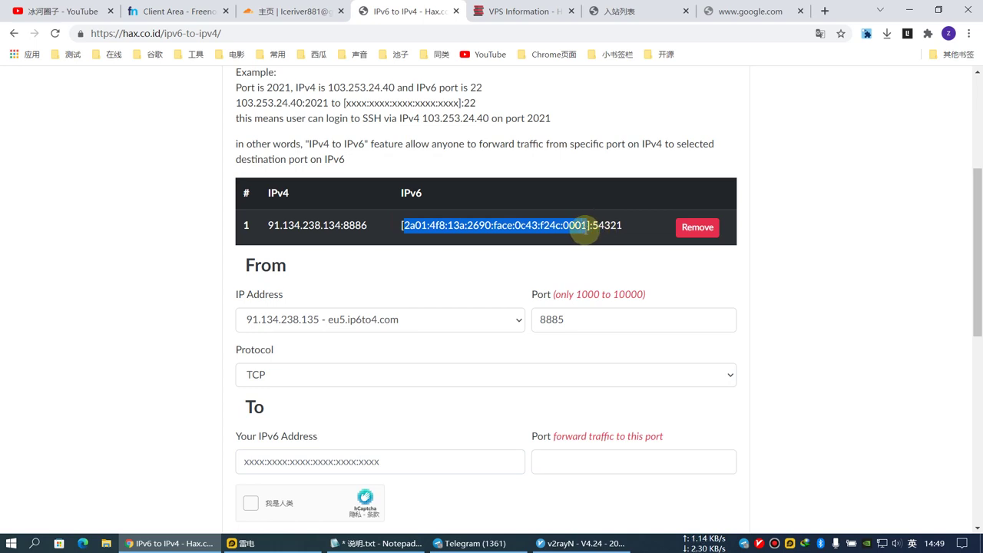
{"action": "left_click", "coordinate": [353, 465]}
{"action": "key", "text": "ctrl+v"}
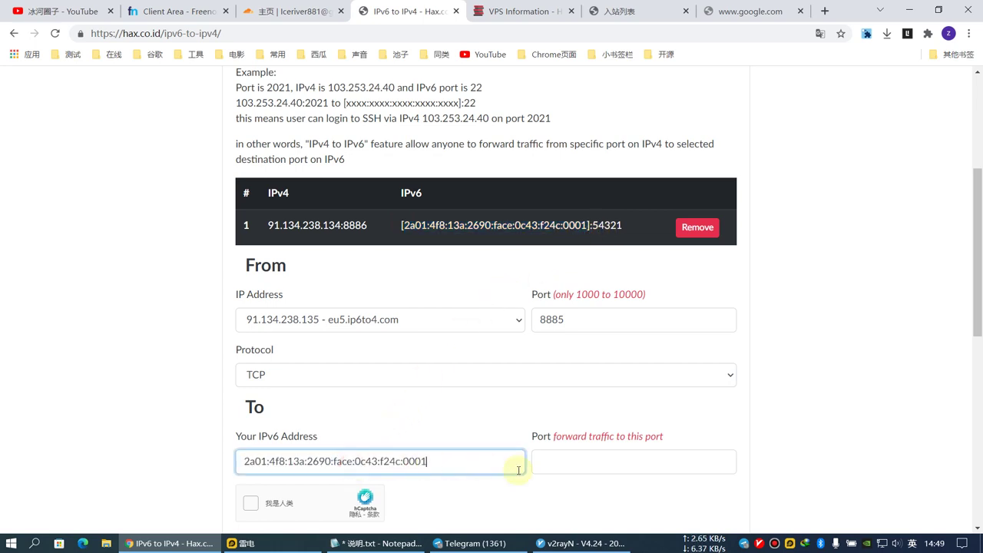
{"action": "left_click", "coordinate": [572, 464]}
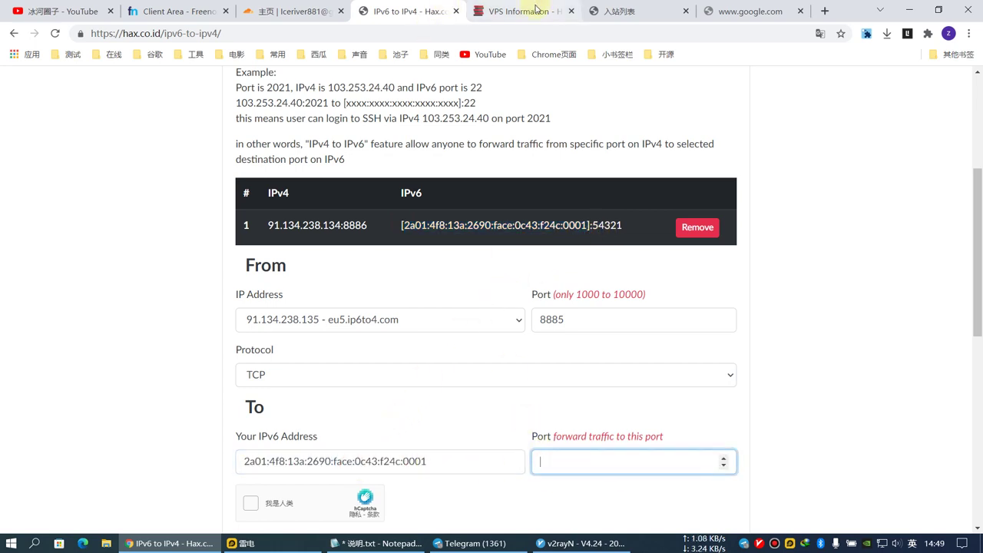
{"action": "left_click", "coordinate": [619, 11]}
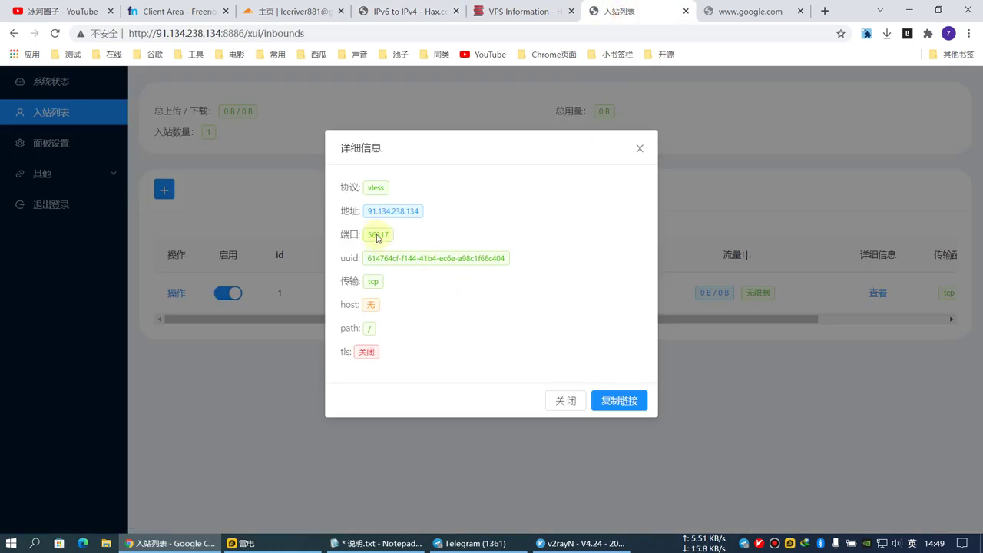
{"action": "left_click", "coordinate": [402, 11]}
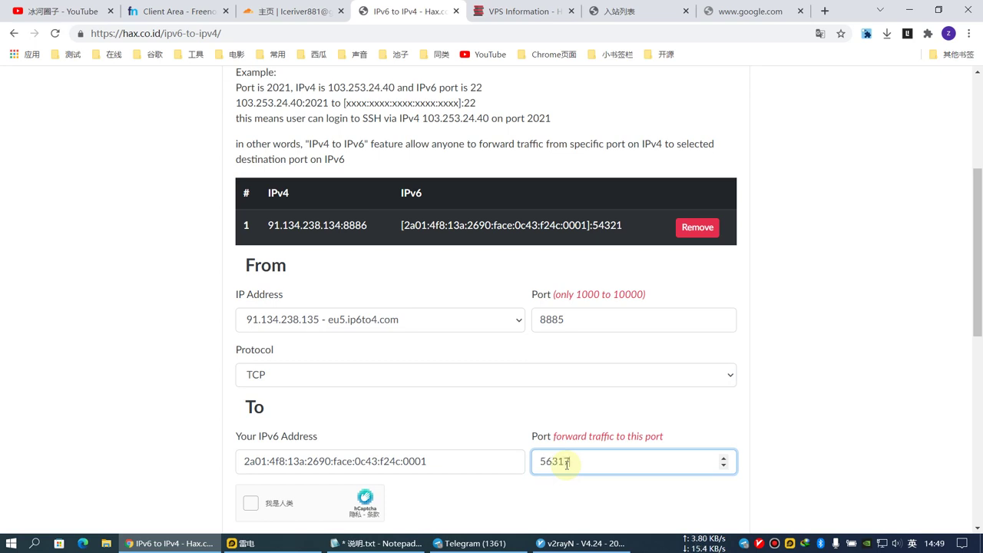
Pass the captcha and submit the port forwarding request.
{"action": "scroll", "coordinate": [523, 470], "scroll_direction": "down", "scroll_amount": 2}
{"action": "left_click", "coordinate": [253, 378]}
{"action": "left_click", "coordinate": [297, 185]}
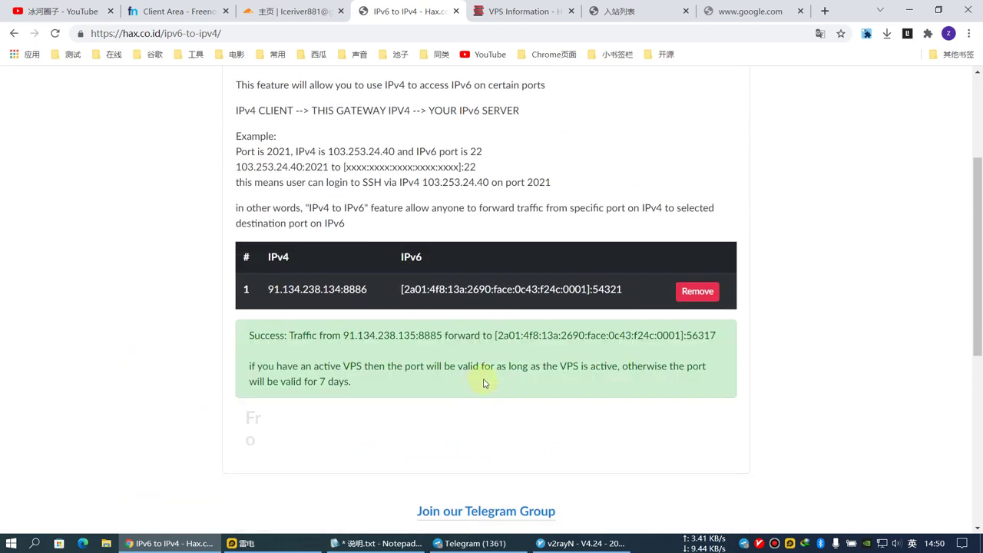
Set test001's server address to 91.134.238.135.
{"action": "left_click_drag", "start_coordinate": [345, 335], "coordinate": [384, 336]}
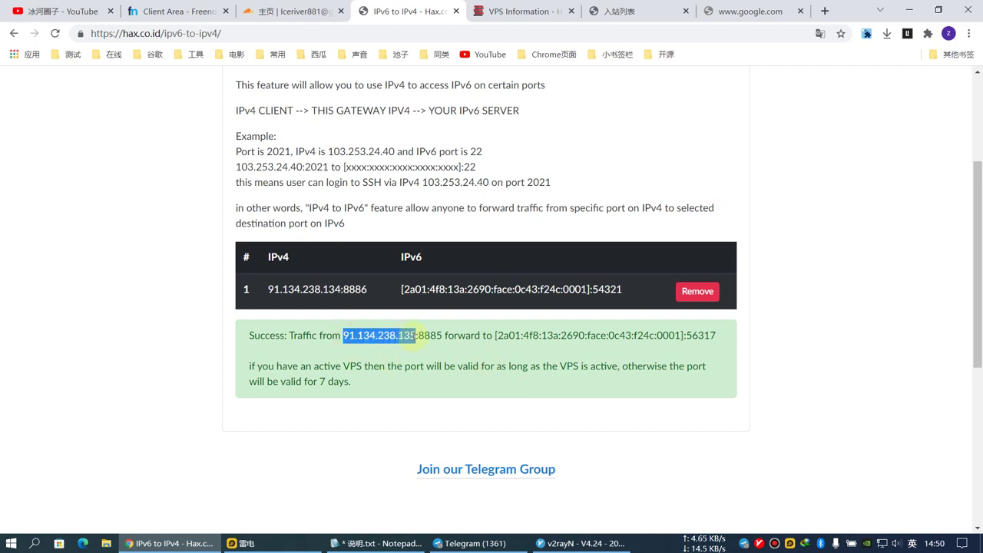
{"action": "left_click", "coordinate": [572, 543]}
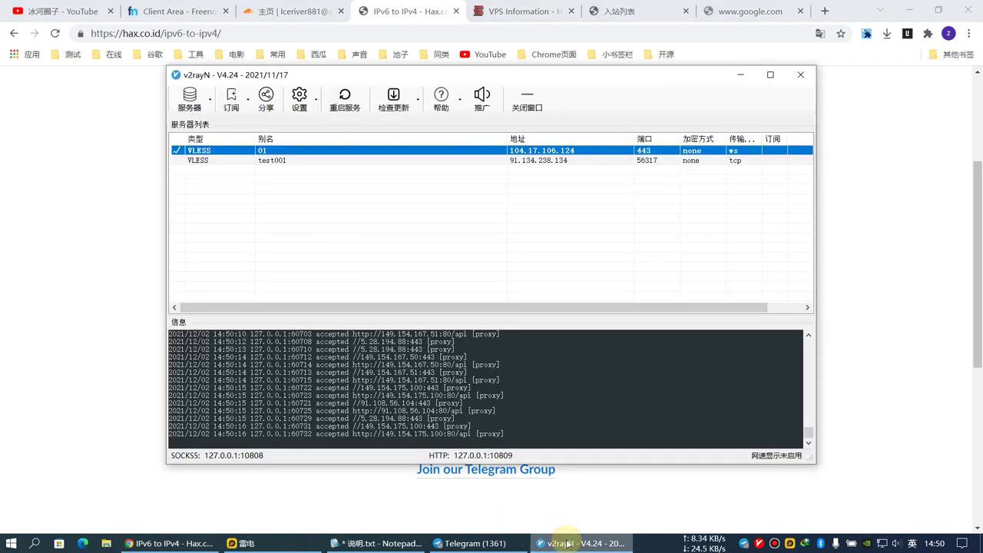
{"action": "left_click", "coordinate": [274, 163]}
{"action": "double_click", "coordinate": [275, 163]}
{"action": "type", "text": "91.134.238.135"}
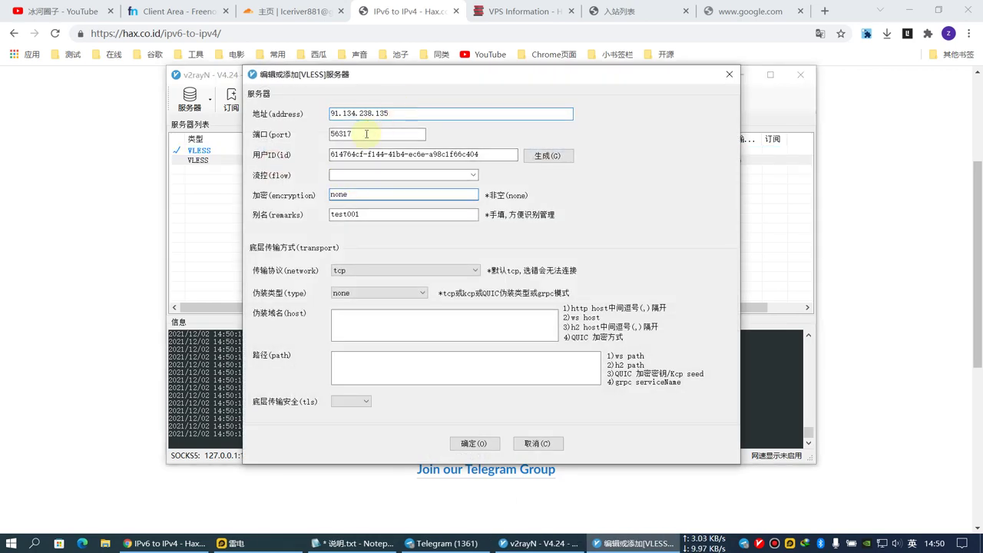
Change test001's port from 56317 to 8885, save, and activate the server.
{"action": "left_click", "coordinate": [43, 253]}
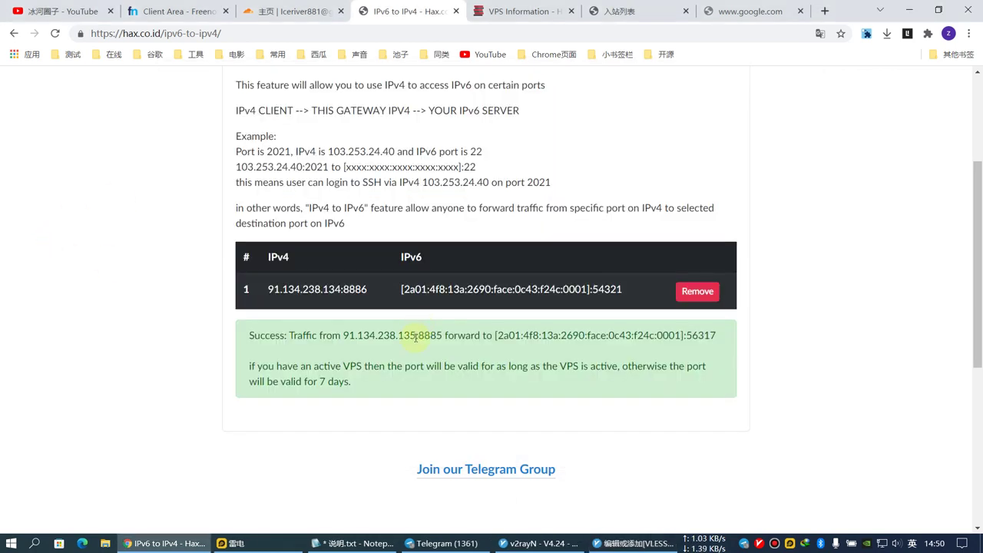
{"action": "left_click_drag", "start_coordinate": [419, 334], "coordinate": [444, 335]}
{"action": "key", "text": "ctrl+c"}
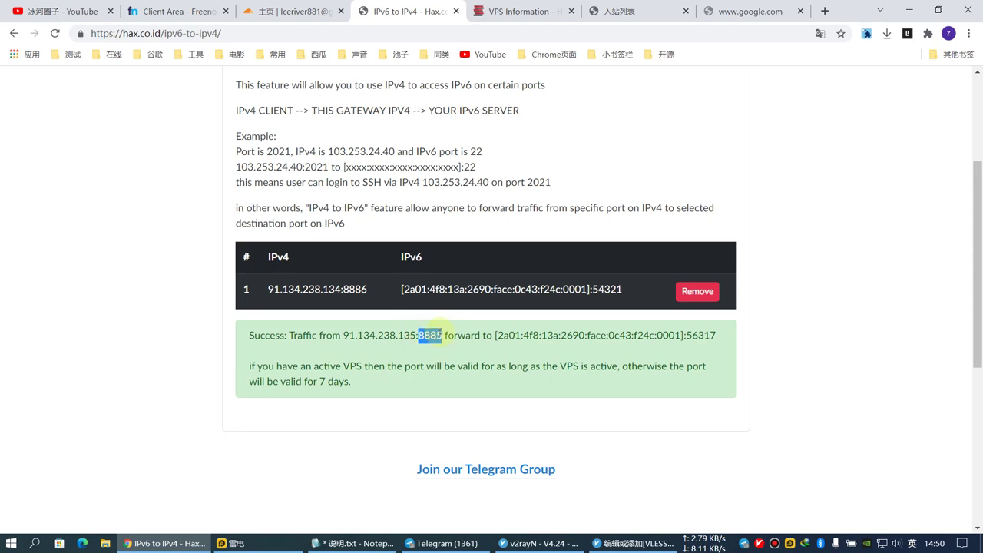
{"action": "left_click", "coordinate": [633, 543]}
{"action": "double_click", "coordinate": [377, 135]}
{"action": "key", "text": "ctrl+v"}
{"action": "left_click", "coordinate": [473, 442]}
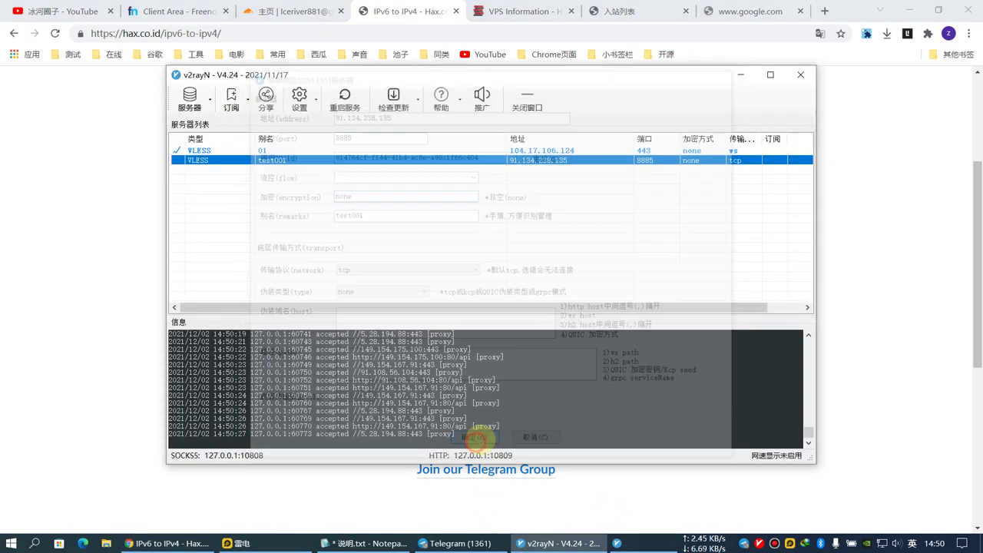
{"action": "double_click", "coordinate": [278, 162]}
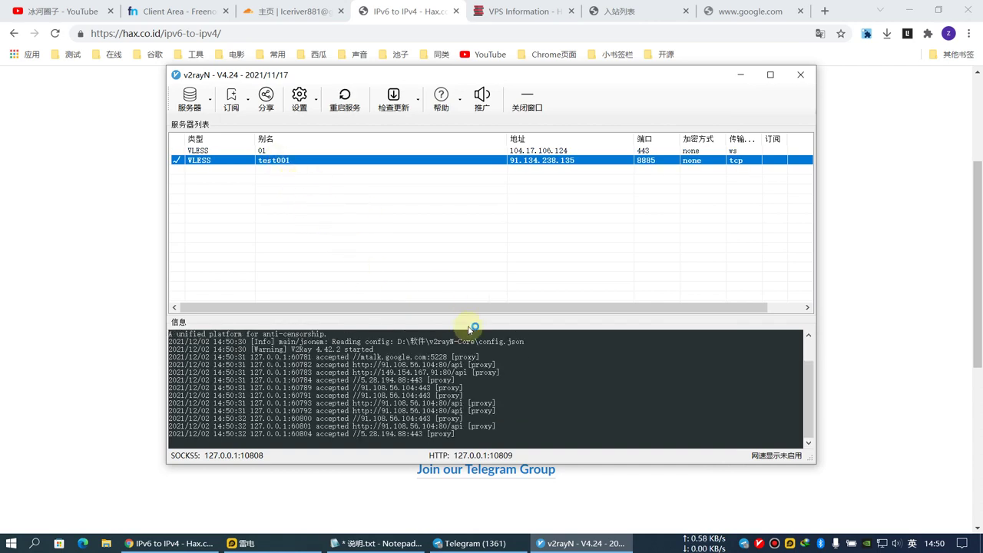
{"action": "left_click", "coordinate": [73, 271]}
Reload google.com through test001 and inspect the connection errors in v2rayN's log.
{"action": "left_click", "coordinate": [711, 11]}
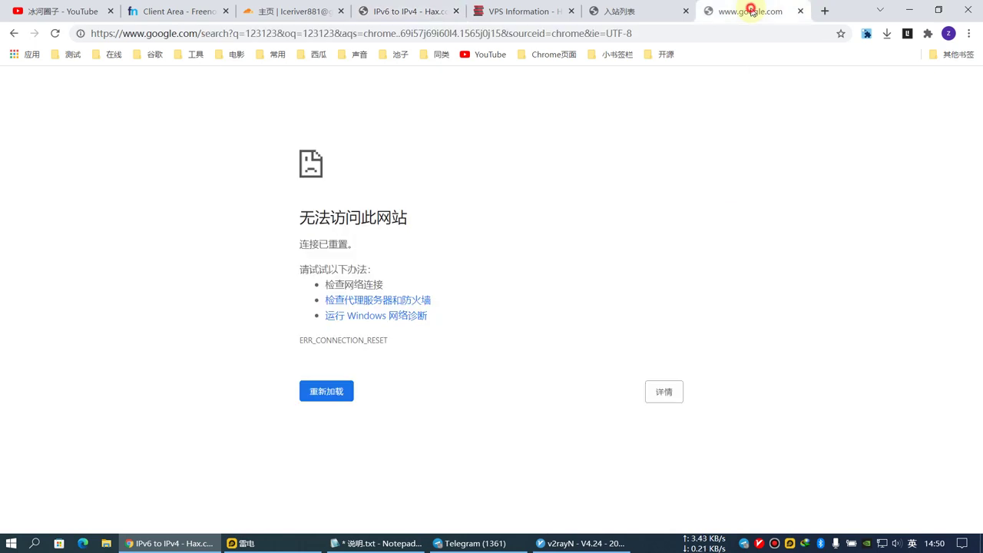
{"action": "right_click", "coordinate": [519, 196]}
{"action": "left_click", "coordinate": [551, 238]}
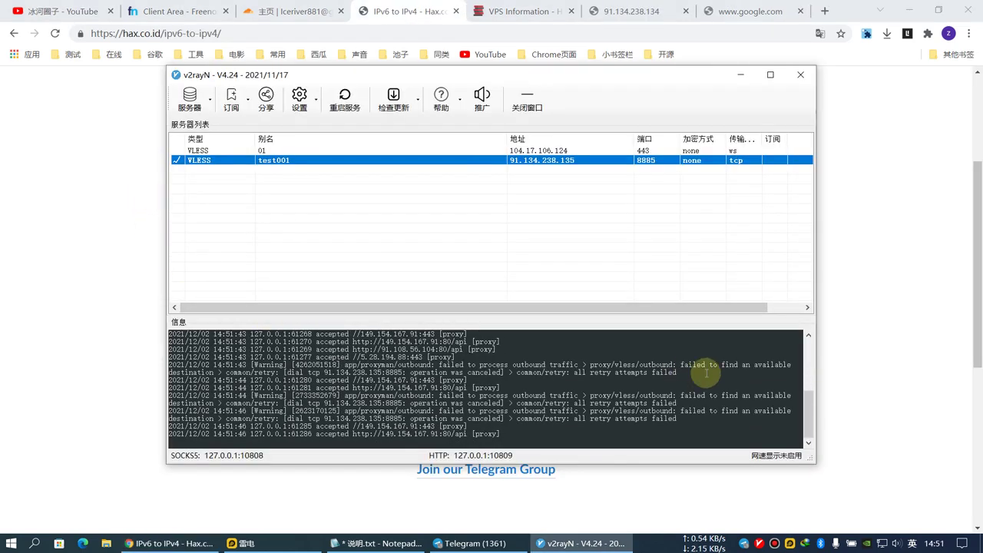
{"action": "left_click_drag", "start_coordinate": [625, 368], "coordinate": [693, 399]}
{"action": "left_click", "coordinate": [665, 401]}
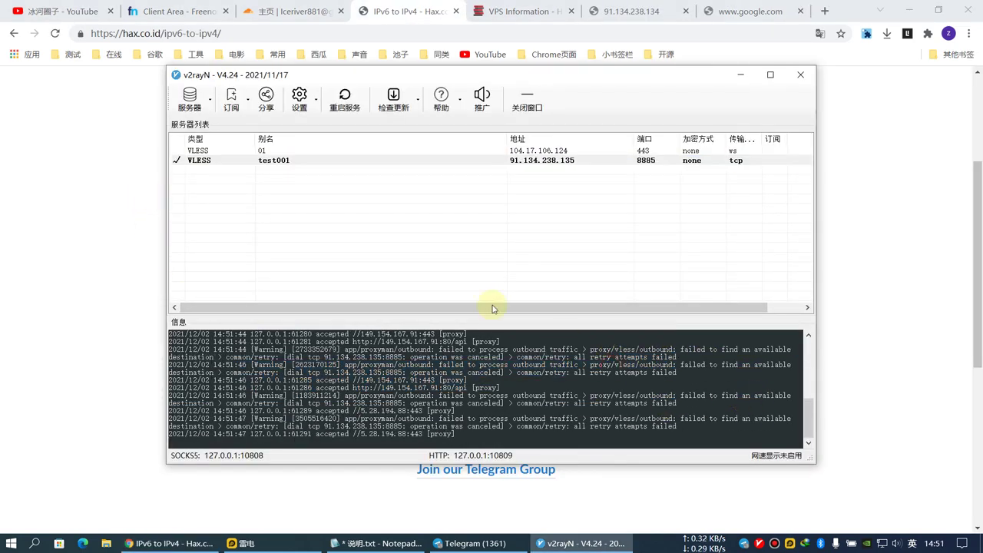
{"action": "left_click", "coordinate": [328, 162]}
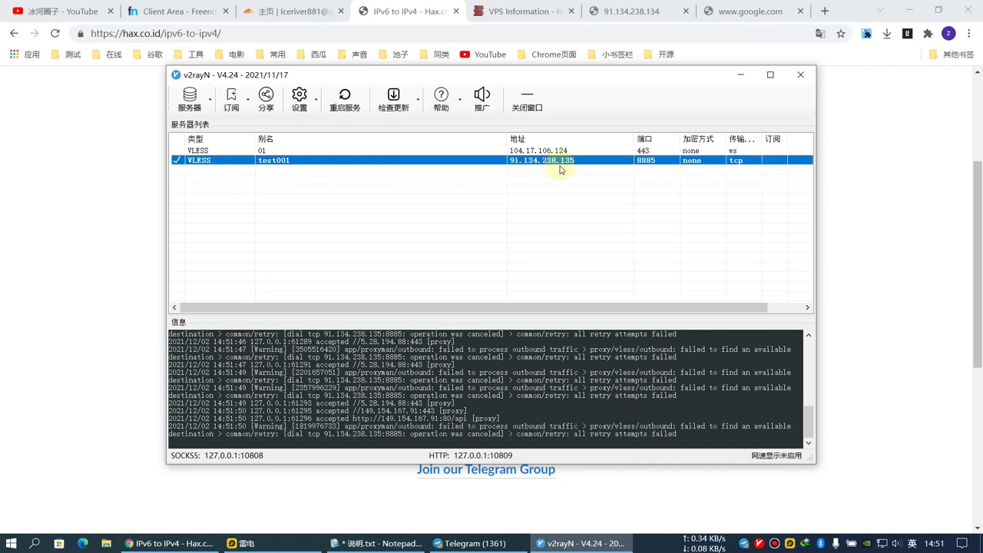
{"action": "double_click", "coordinate": [533, 165]}
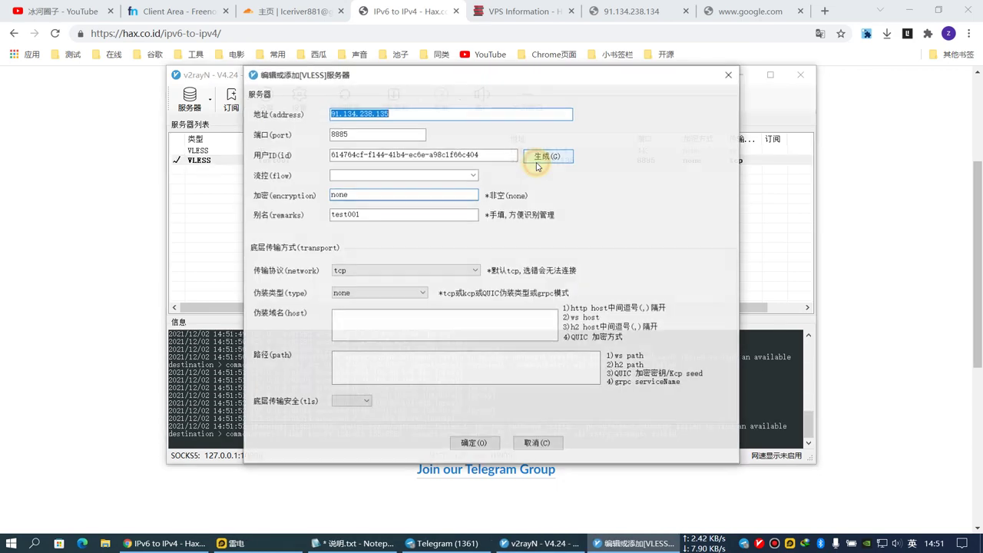
Reload the Hax.co.id IPv4-to-IPv6 forwarding page.
{"action": "left_click", "coordinate": [100, 185]}
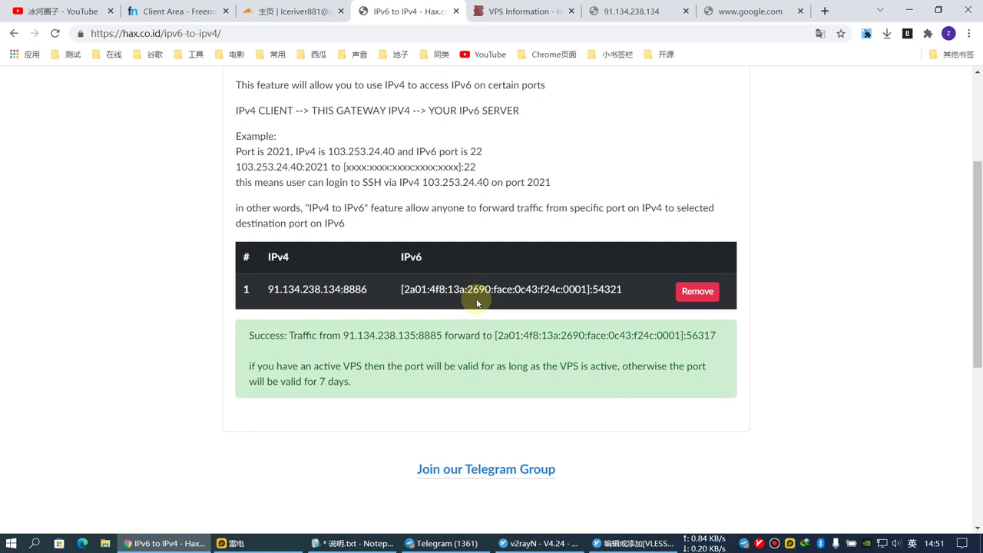
{"action": "scroll", "coordinate": [356, 300], "scroll_direction": "up", "scroll_amount": 1}
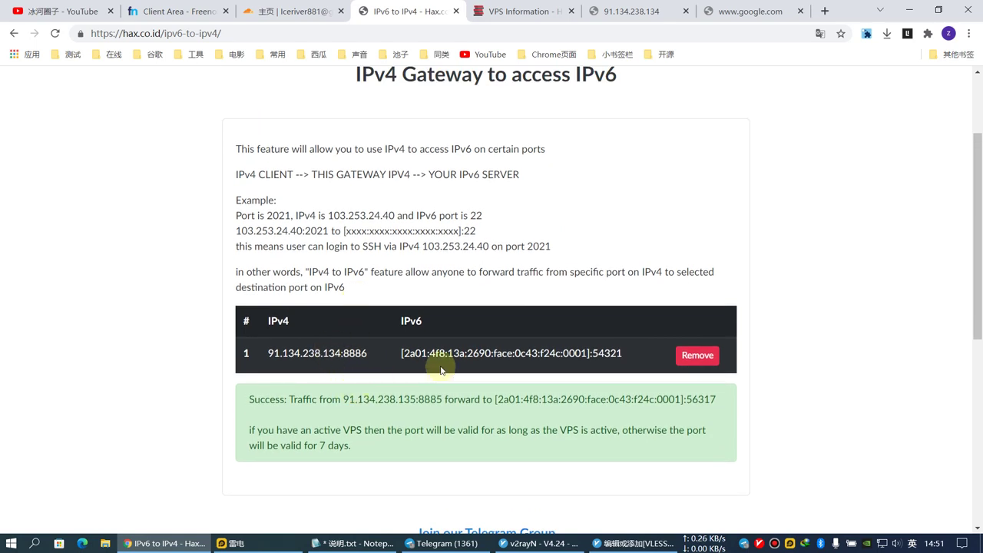
{"action": "scroll", "coordinate": [583, 358], "scroll_direction": "up", "scroll_amount": 1}
{"action": "right_click", "coordinate": [179, 238]}
{"action": "left_click", "coordinate": [213, 278]}
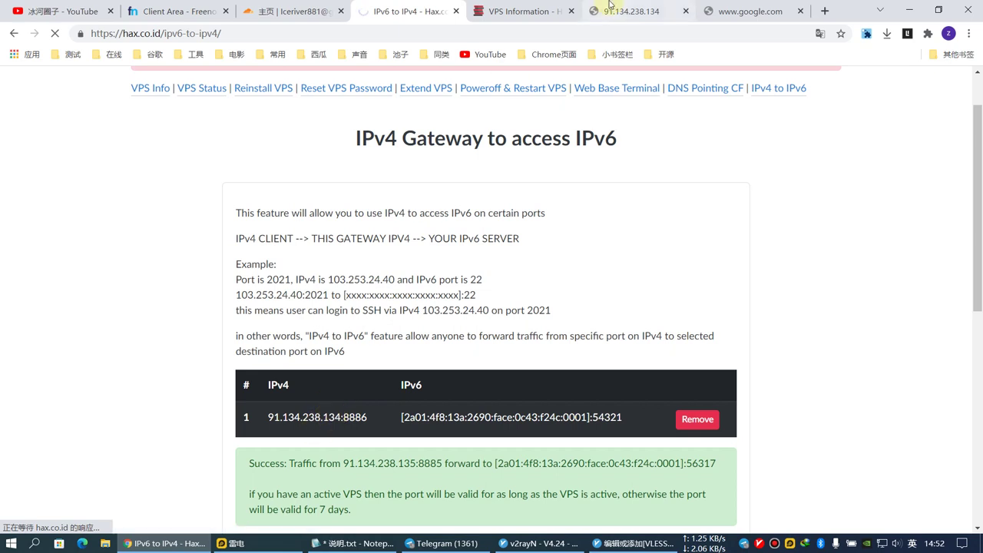
Clear v2rayN's system proxy and reload the x-ui panel so the port-56317 vless inbound lists.
{"action": "left_click", "coordinate": [631, 11]}
{"action": "right_click", "coordinate": [178, 191]}
{"action": "left_click", "coordinate": [218, 229]}
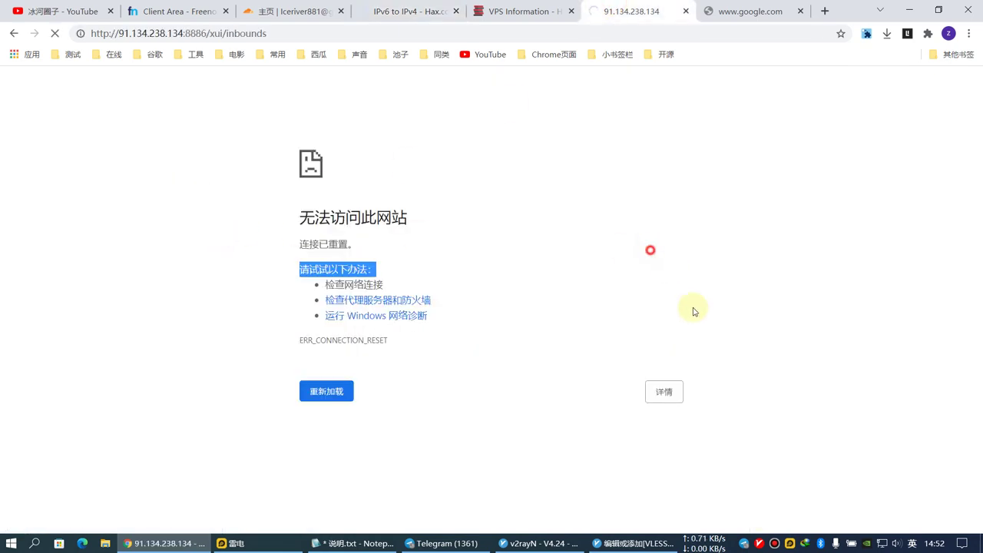
{"action": "left_click", "coordinate": [760, 543]}
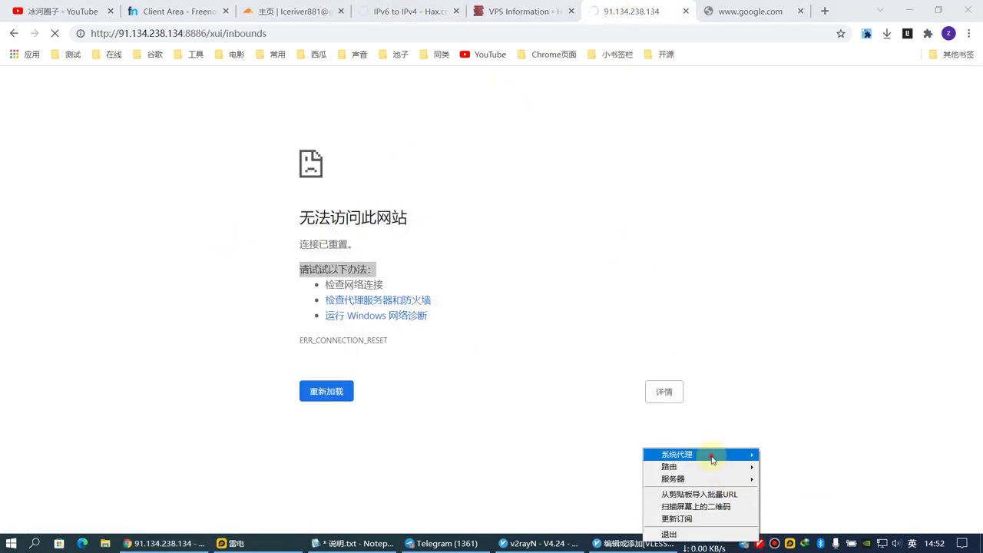
{"action": "mouse_move", "coordinate": [711, 454]}
{"action": "left_click", "coordinate": [800, 458]}
{"action": "right_click", "coordinate": [491, 165]}
{"action": "left_click", "coordinate": [531, 204]}
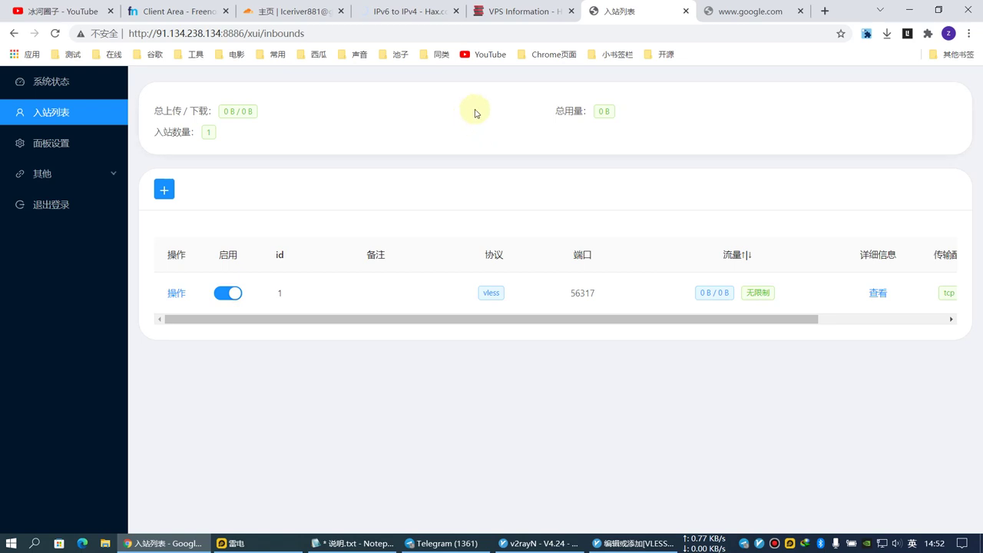
Revisit the Hax port-forwarding page, then open a fresh browser tab.
{"action": "left_click", "coordinate": [411, 11]}
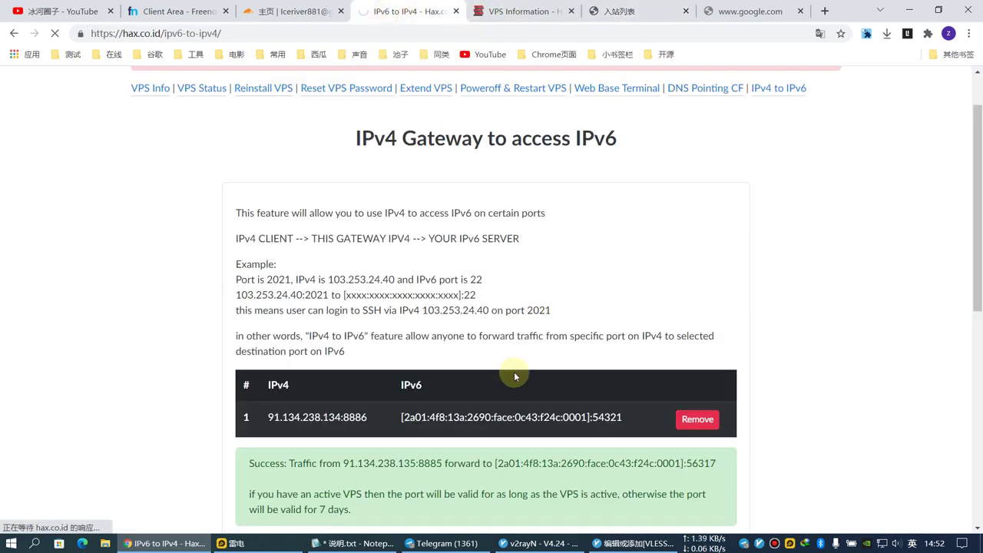
{"action": "scroll", "coordinate": [368, 314], "scroll_direction": "down", "scroll_amount": 2}
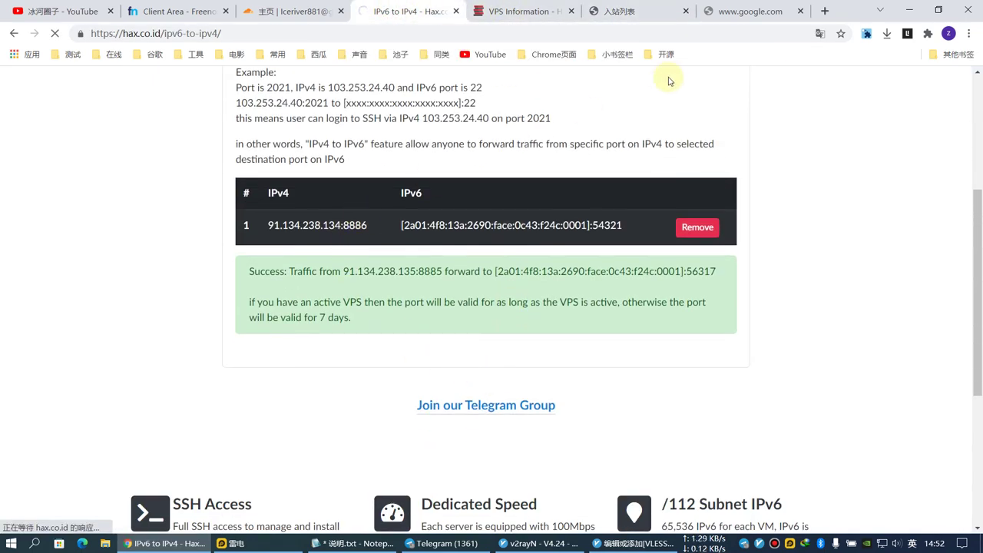
{"action": "left_click", "coordinate": [824, 11]}
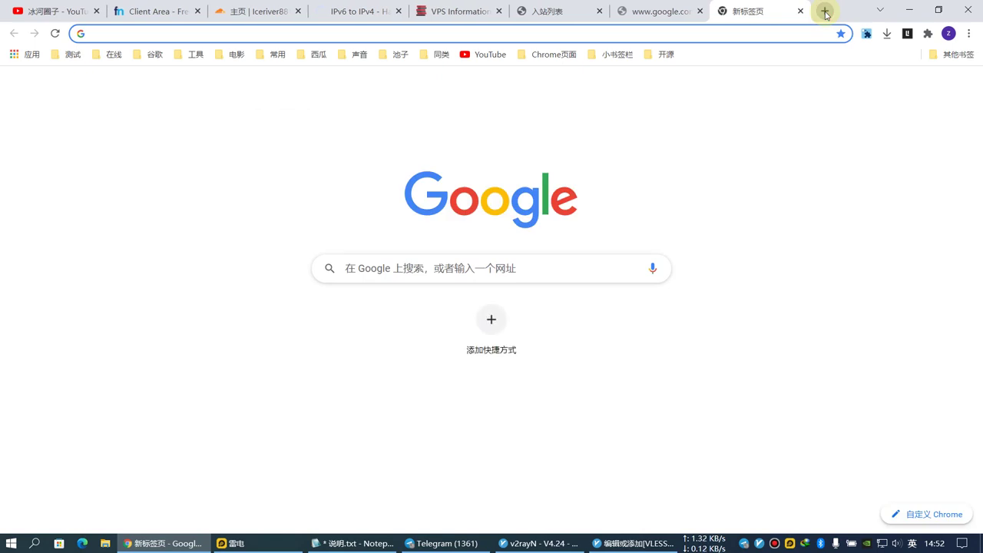
Open the IPIP.NET ping tool and review the 91.134.238.135 ping results from Chinese nodes.
{"action": "type", "text": "ipip.net"}
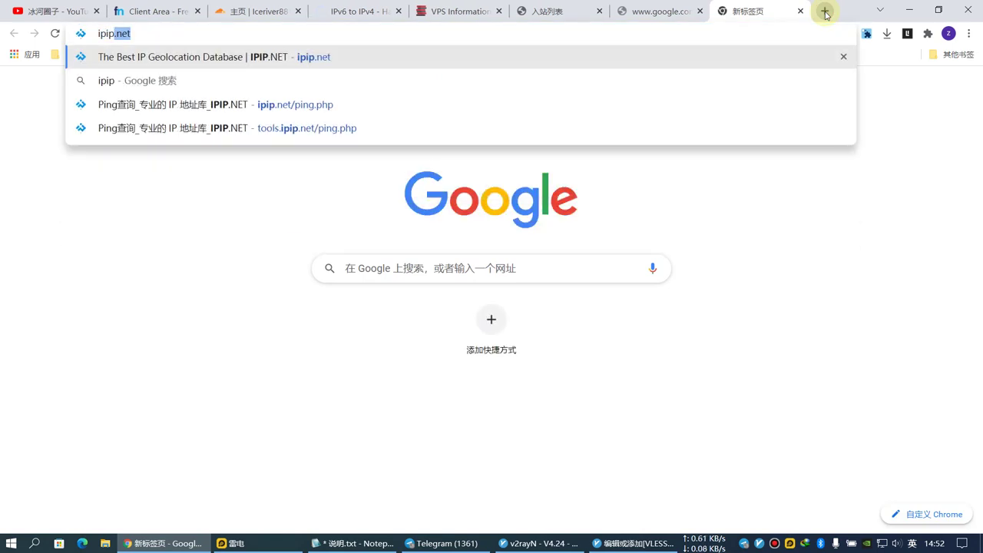
{"action": "type", "text": "/ping.php"}
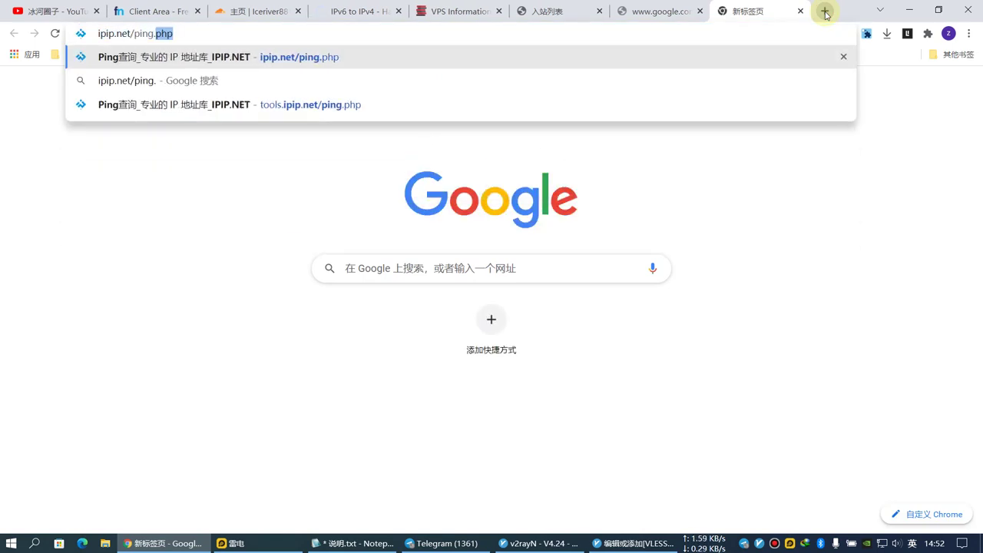
{"action": "key", "text": "Return"}
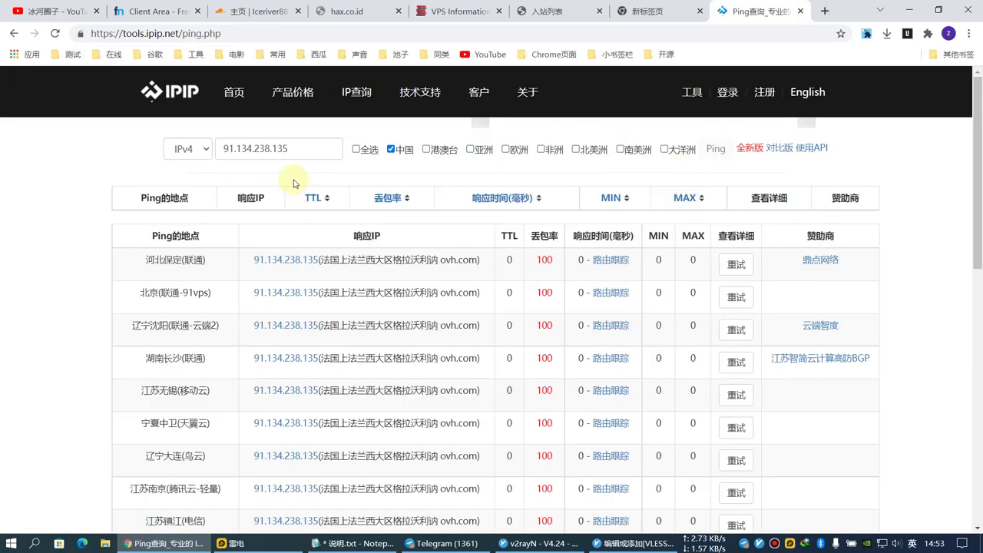
{"action": "scroll", "coordinate": [331, 219], "scroll_direction": "down", "scroll_amount": 3}
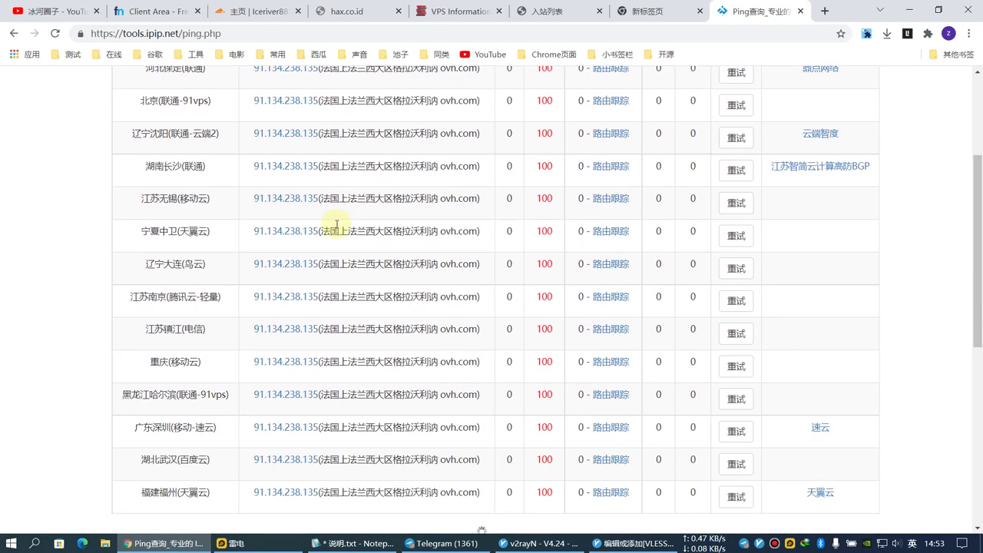
{"action": "scroll", "coordinate": [335, 228], "scroll_direction": "up", "scroll_amount": 3}
{"action": "scroll", "coordinate": [544, 261], "scroll_direction": "down", "scroll_amount": 2}
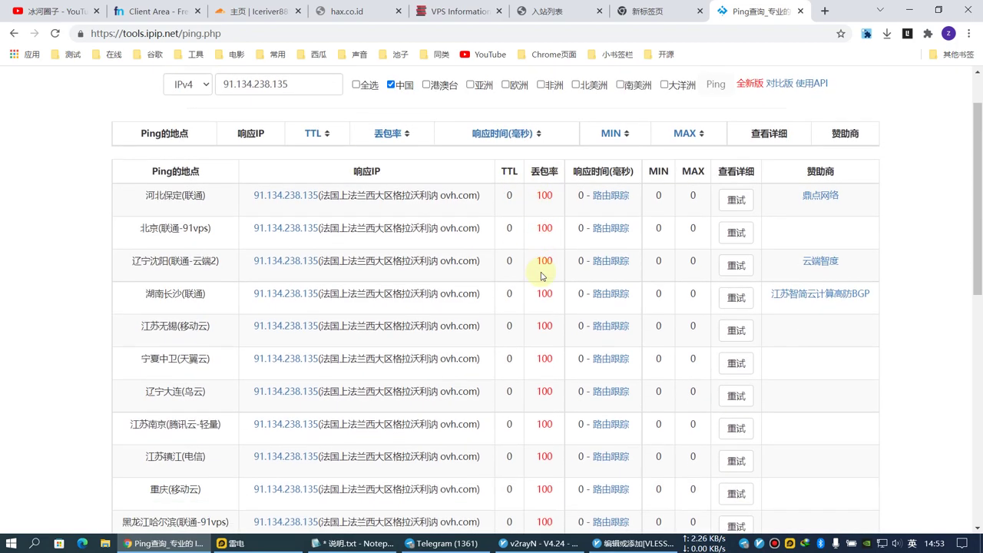
{"action": "scroll", "coordinate": [544, 261], "scroll_direction": "up", "scroll_amount": 2}
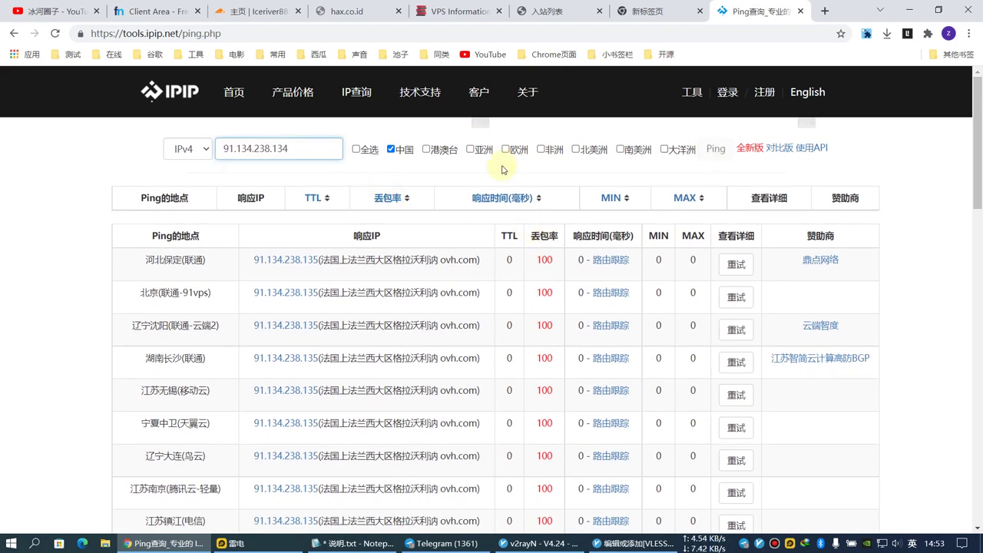
Reload the x-ui inbounds panel and compare it with the IPIP ping results.
{"action": "left_click", "coordinate": [556, 13]}
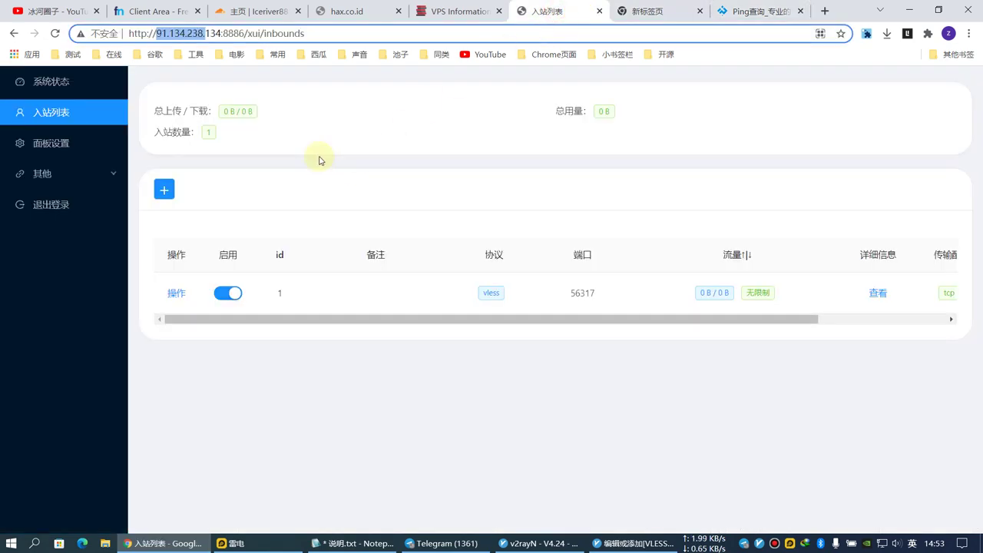
{"action": "right_click", "coordinate": [339, 92]}
{"action": "left_click", "coordinate": [357, 133]}
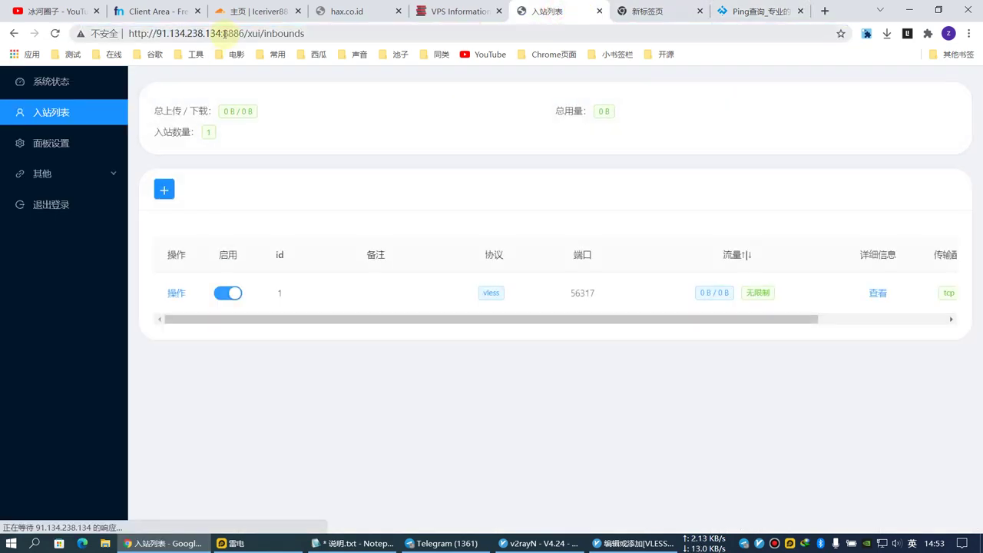
{"action": "left_click", "coordinate": [644, 12]}
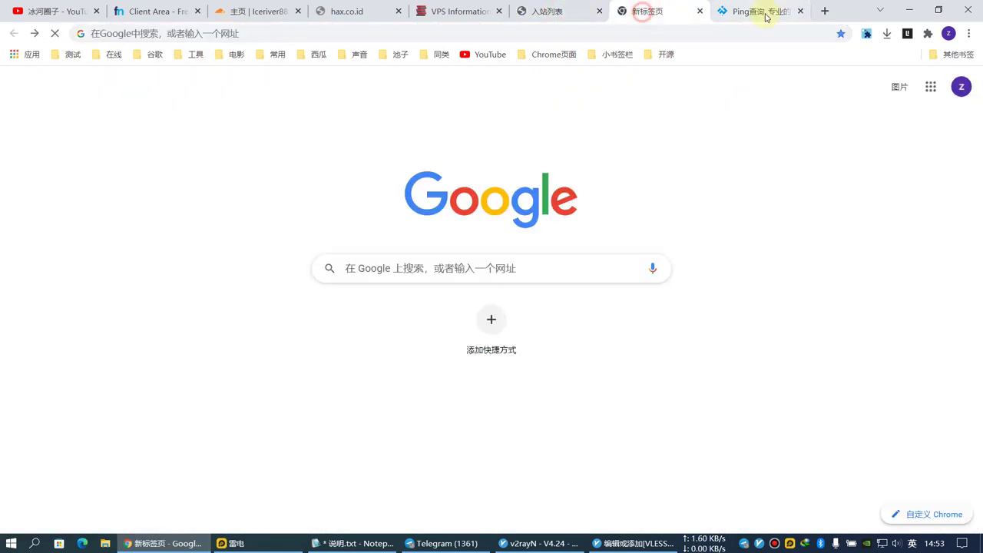
{"action": "left_click", "coordinate": [756, 12]}
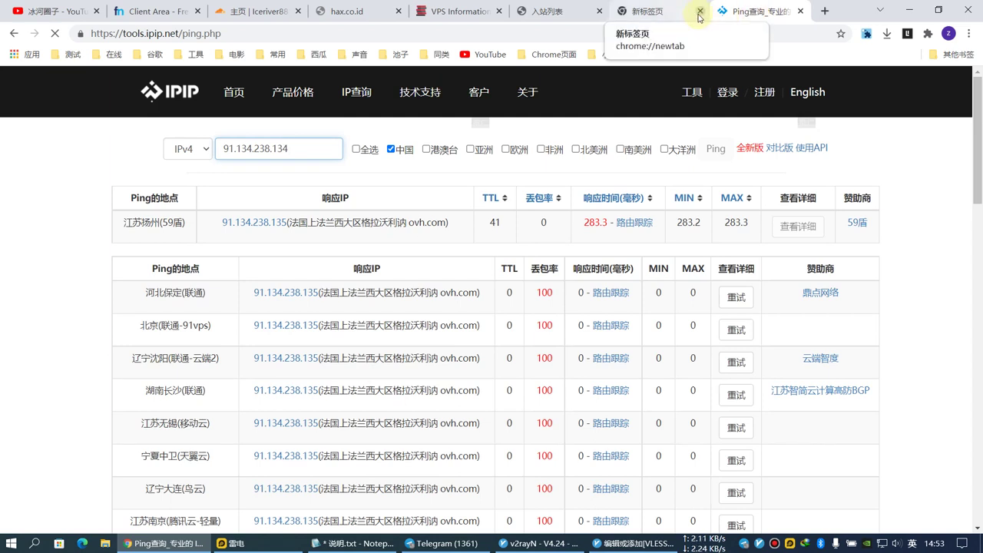
{"action": "left_click", "coordinate": [459, 13]}
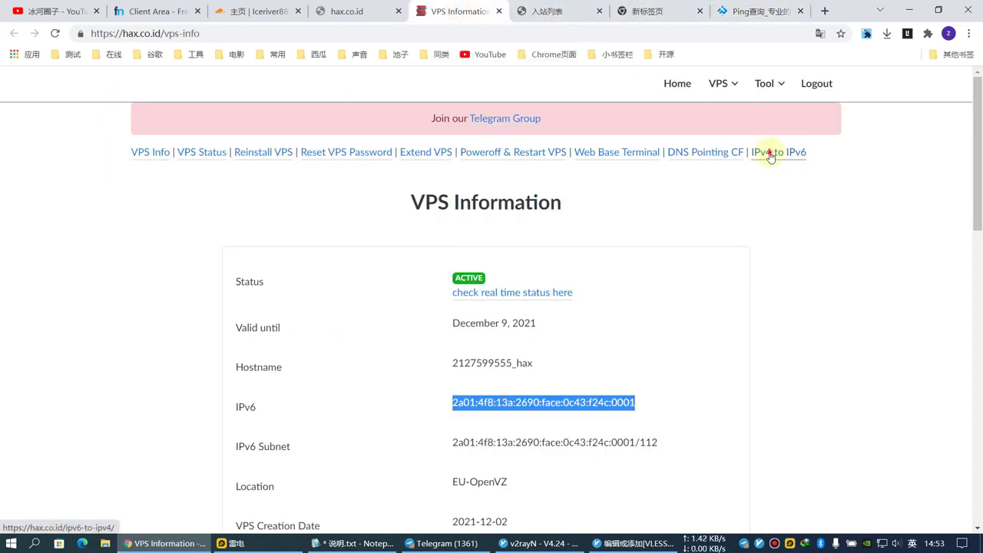
Open the IPv4-to-IPv6 forwarding page and remove the 91.134.238.135:8885 rule.
{"action": "middle_click", "coordinate": [741, 152]}
{"action": "left_click", "coordinate": [492, 12]}
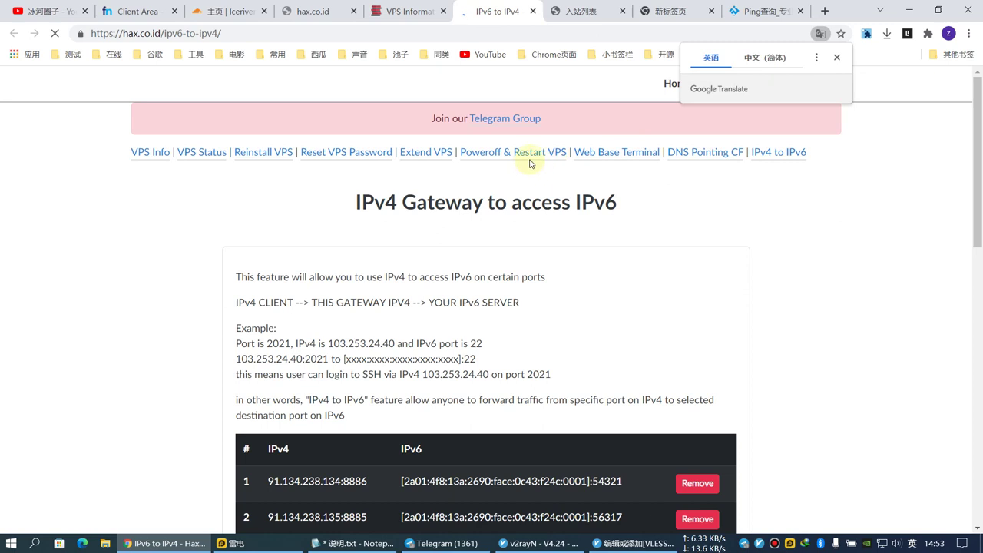
{"action": "scroll", "coordinate": [488, 296], "scroll_direction": "down", "scroll_amount": 2}
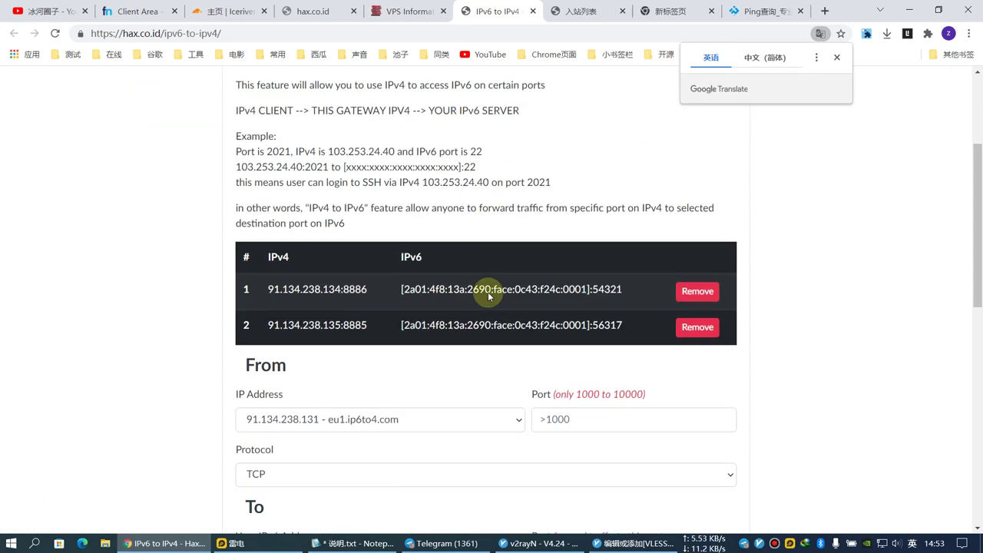
{"action": "left_click_drag", "start_coordinate": [294, 326], "coordinate": [479, 325]}
{"action": "left_click", "coordinate": [697, 326]}
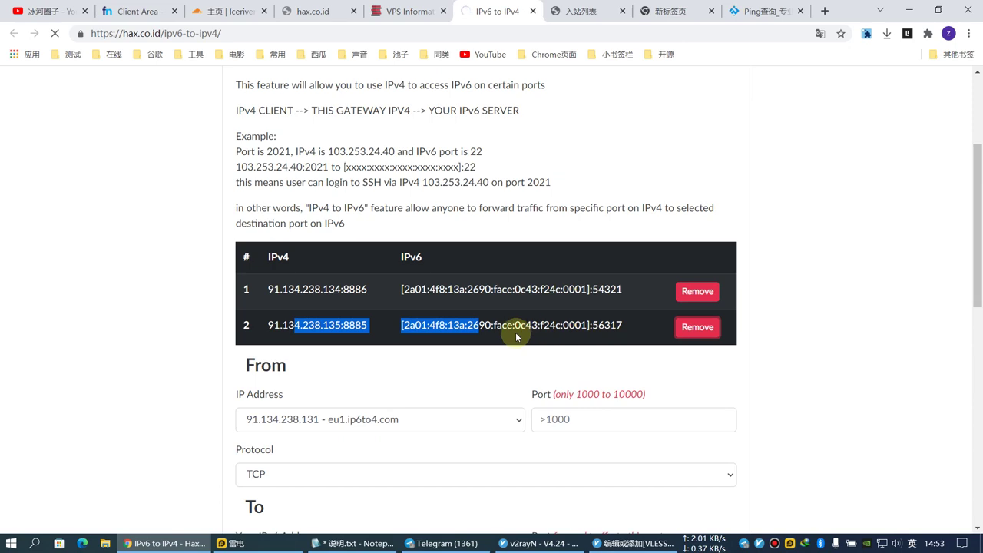
Choose 91.134.238.134 as the gateway address and enter incoming port 8885.
{"action": "scroll", "coordinate": [377, 307], "scroll_direction": "down", "scroll_amount": 3}
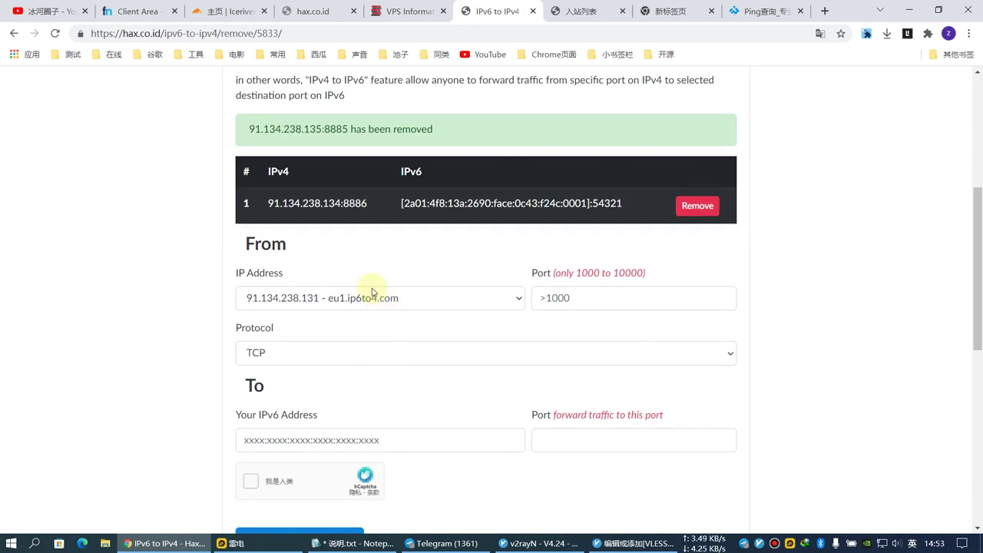
{"action": "left_click_drag", "start_coordinate": [343, 202], "coordinate": [265, 203]}
{"action": "key", "text": "ctrl+c"}
{"action": "left_click", "coordinate": [343, 292]}
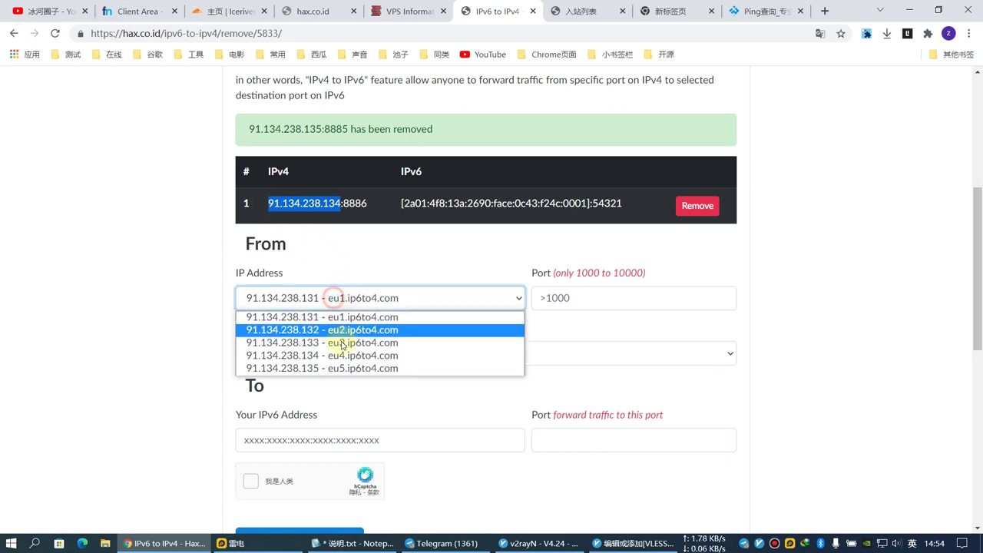
{"action": "left_click", "coordinate": [323, 355]}
{"action": "left_click", "coordinate": [582, 299]}
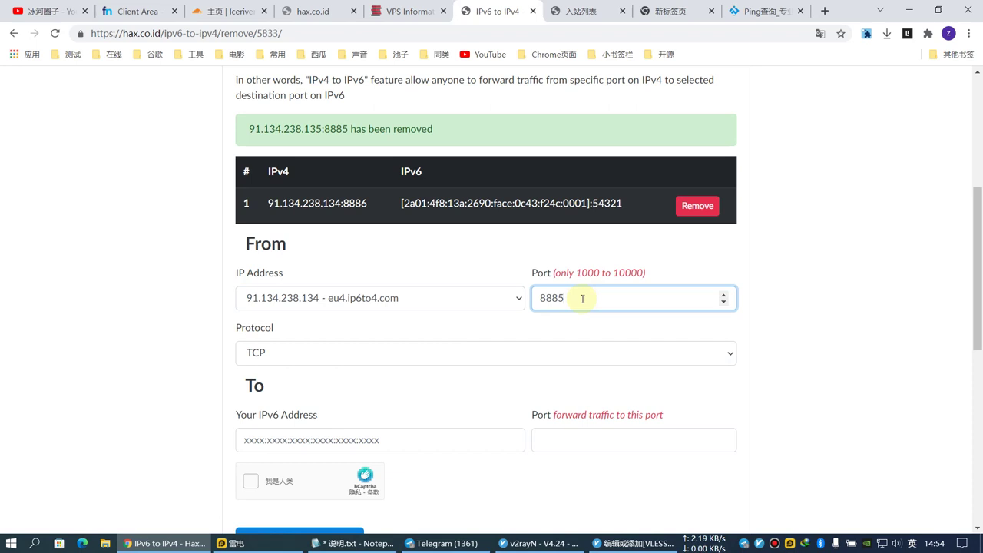
Set the destination to the server's IPv6 address and port 56317.
{"action": "left_click_drag", "start_coordinate": [589, 203], "coordinate": [413, 204]}
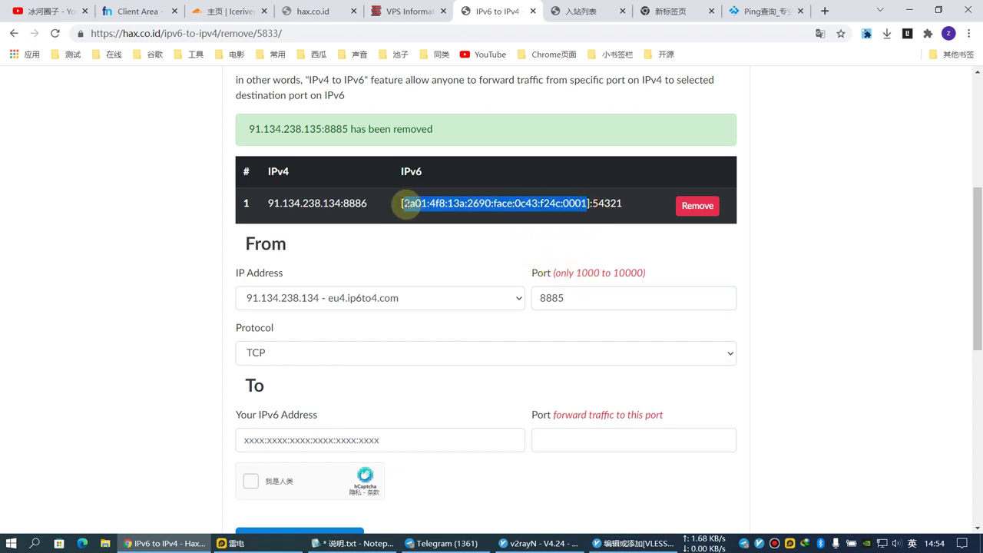
{"action": "left_click", "coordinate": [292, 439]}
{"action": "type", "text": "2a01:4f8:13a:2690:face:0c43:f24c:0001"}
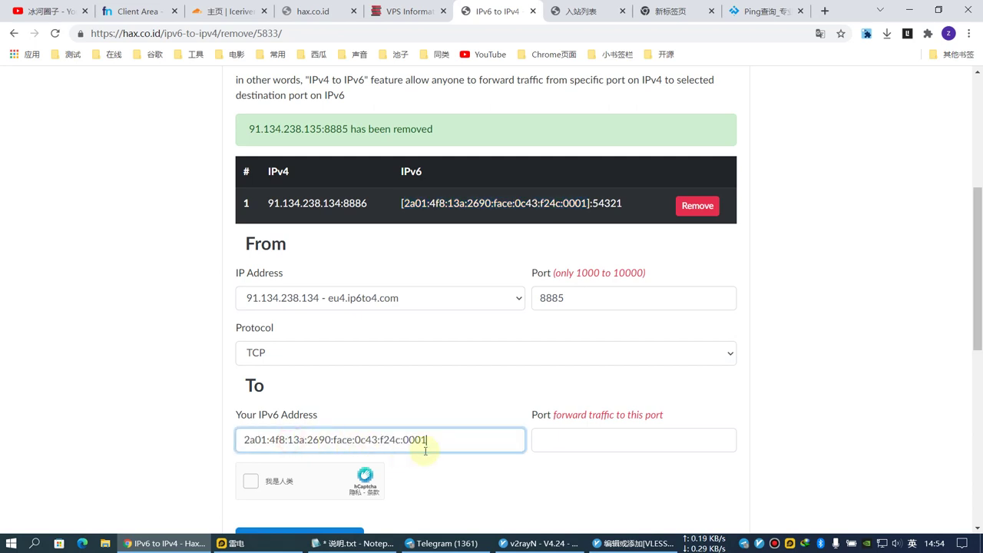
{"action": "left_click", "coordinate": [556, 437]}
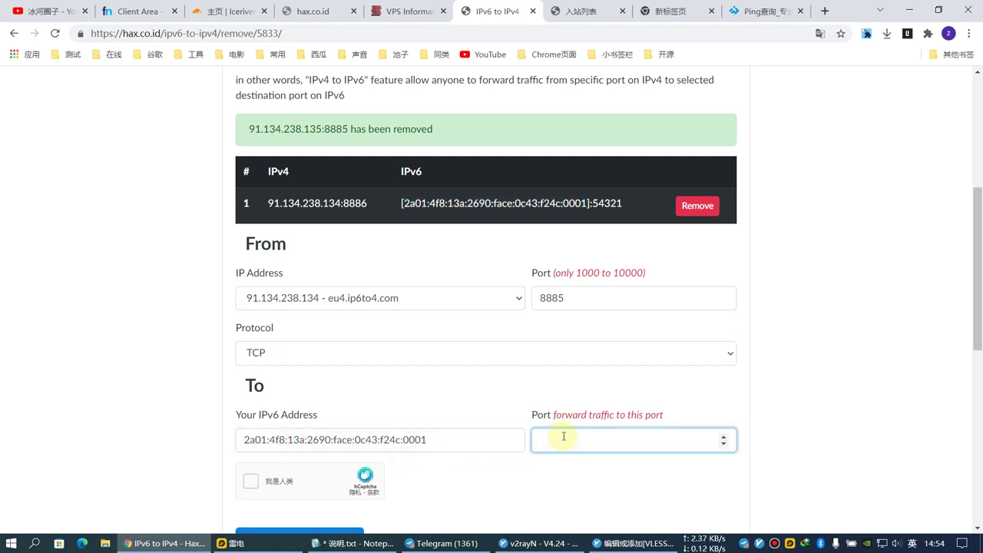
{"action": "left_click", "coordinate": [581, 11]}
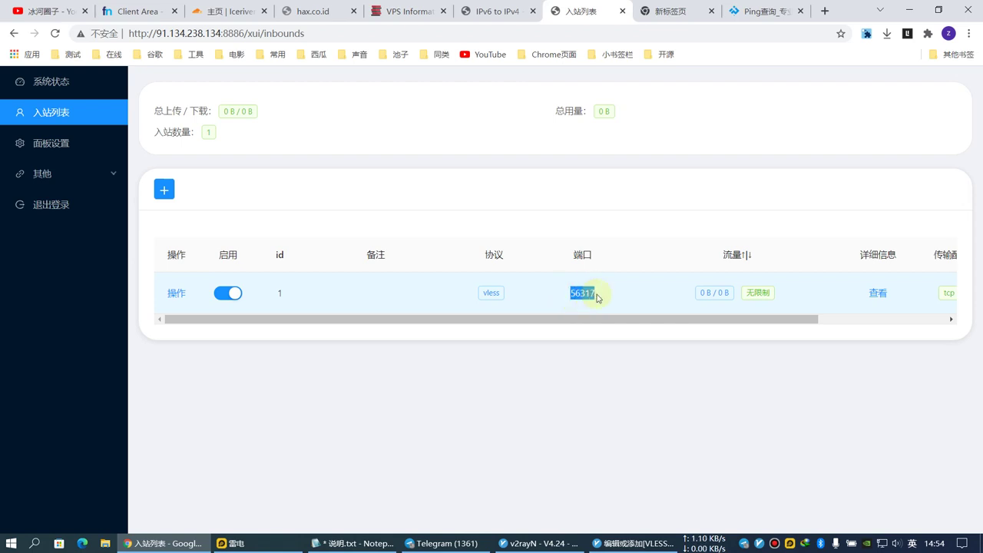
{"action": "left_click", "coordinate": [491, 9]}
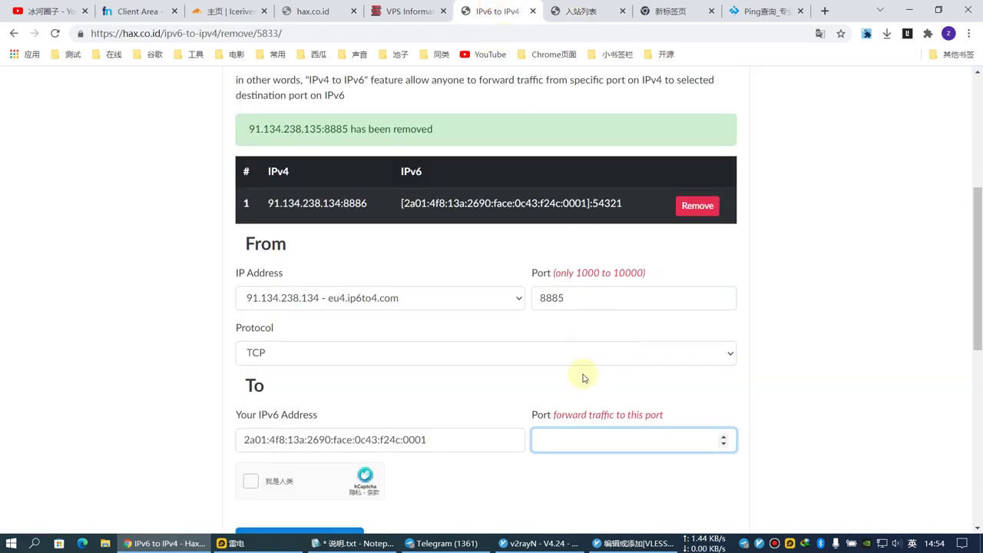
{"action": "type", "text": "56317"}
Pass the hCaptcha check, submit, and copy the new gateway address 91.134.238.134.
{"action": "left_click", "coordinate": [250, 481]}
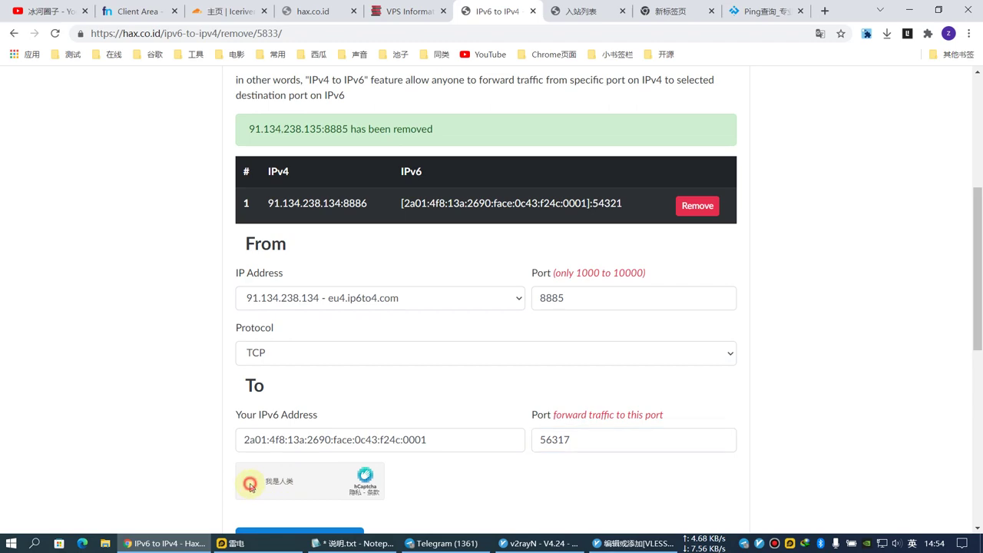
{"action": "scroll", "coordinate": [621, 395], "scroll_direction": "up", "scroll_amount": 5}
{"action": "scroll", "coordinate": [620, 395], "scroll_direction": "up", "scroll_amount": 1}
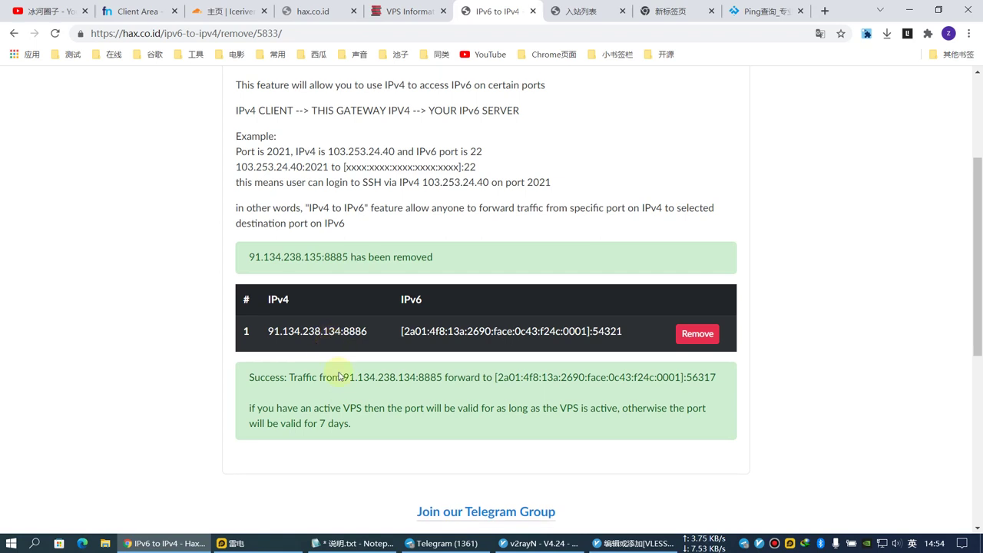
{"action": "left_click_drag", "start_coordinate": [345, 376], "coordinate": [405, 377]}
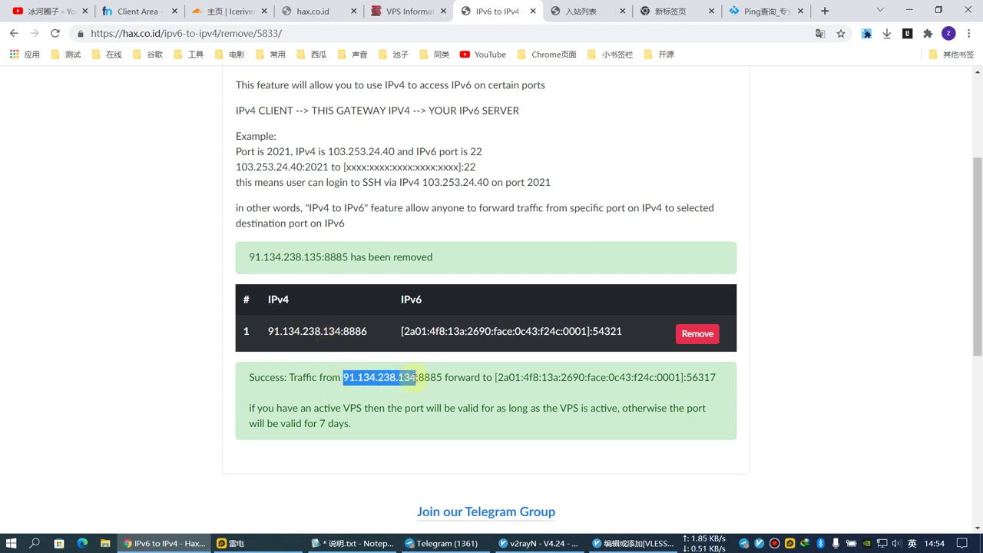
Change test001's server address to 91.134.238.134, keep port 8885, and save.
{"action": "left_click", "coordinate": [634, 543]}
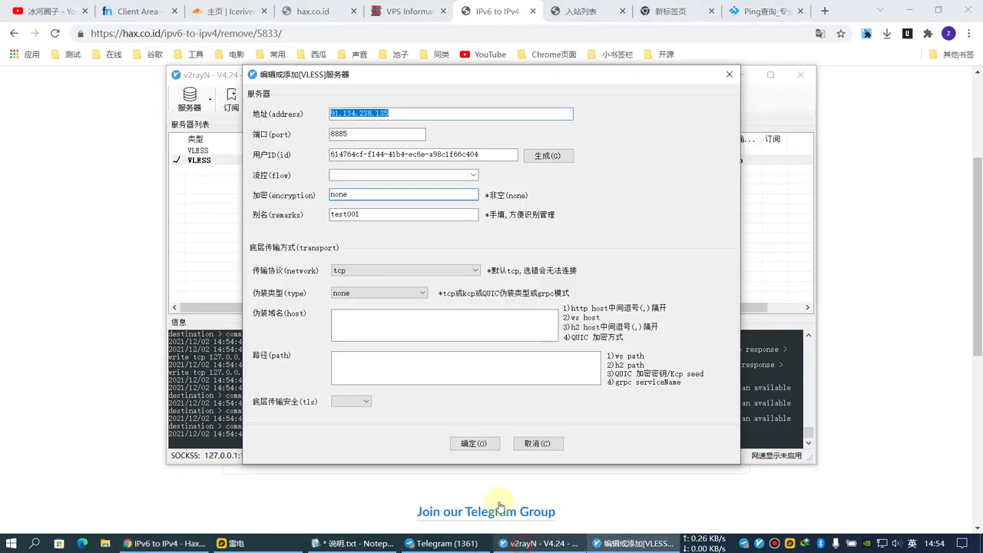
{"action": "key", "text": "ctrl+v"}
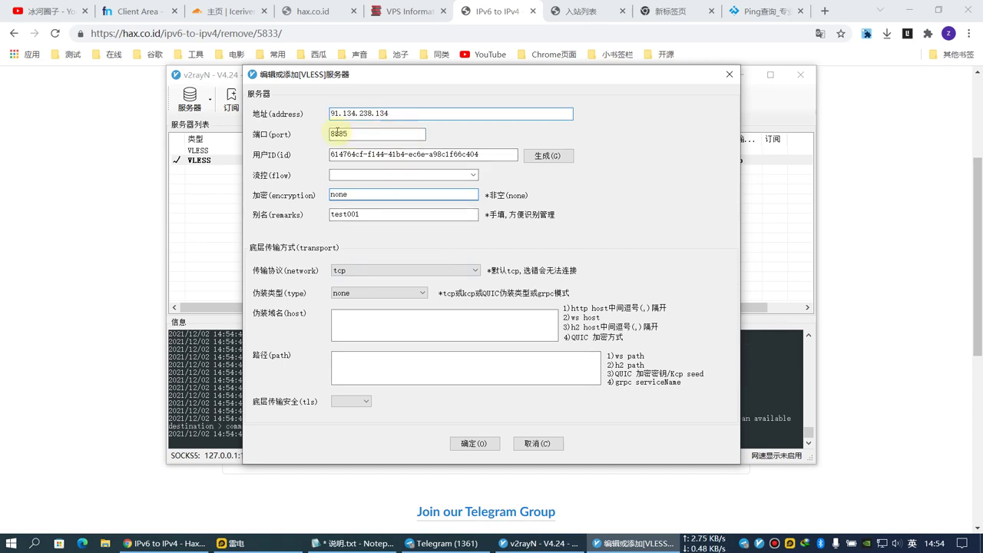
{"action": "left_click", "coordinate": [350, 133]}
{"action": "left_click", "coordinate": [470, 443]}
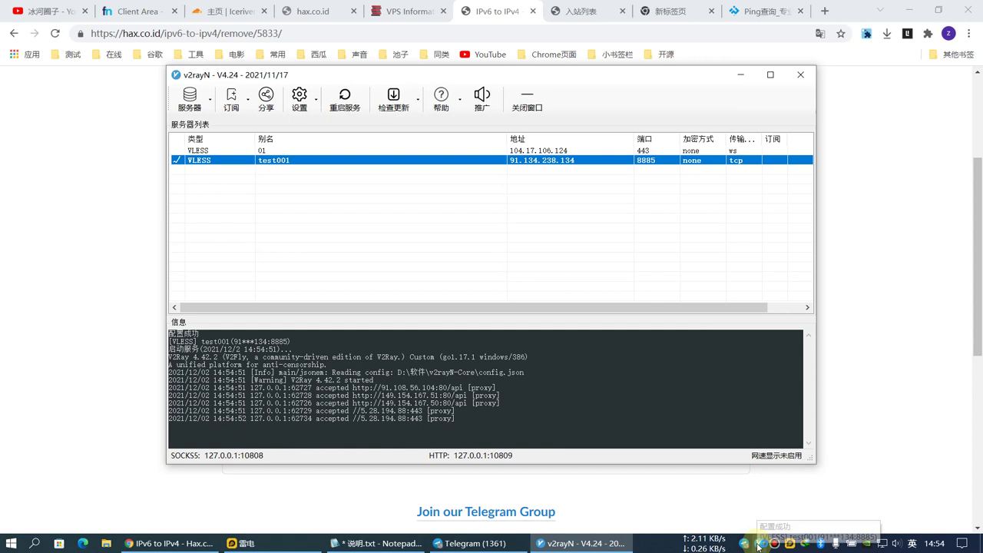
Set v2rayN's system proxy to automatic and make test001 the active server.
{"action": "right_click", "coordinate": [758, 543]}
{"action": "mouse_move", "coordinate": [684, 455]}
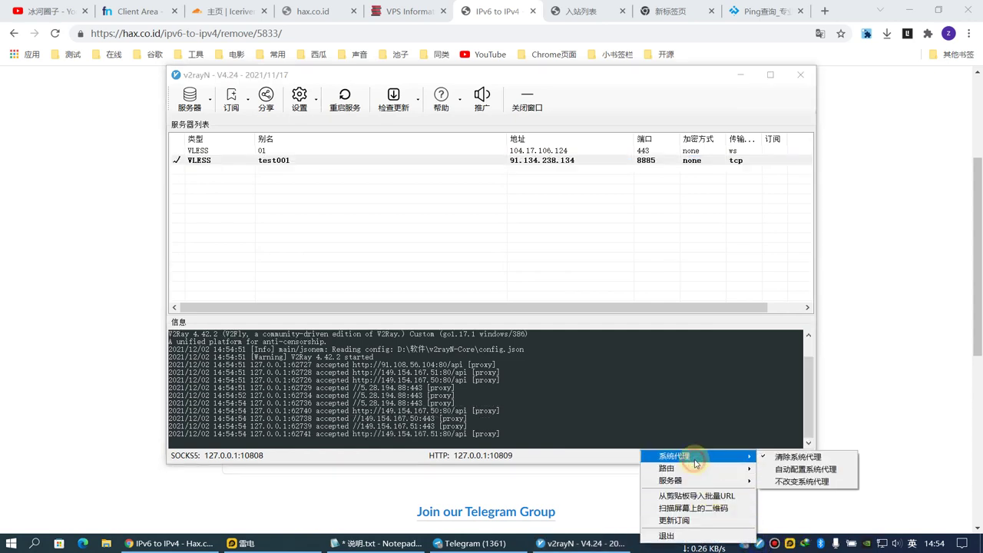
{"action": "left_click", "coordinate": [776, 466]}
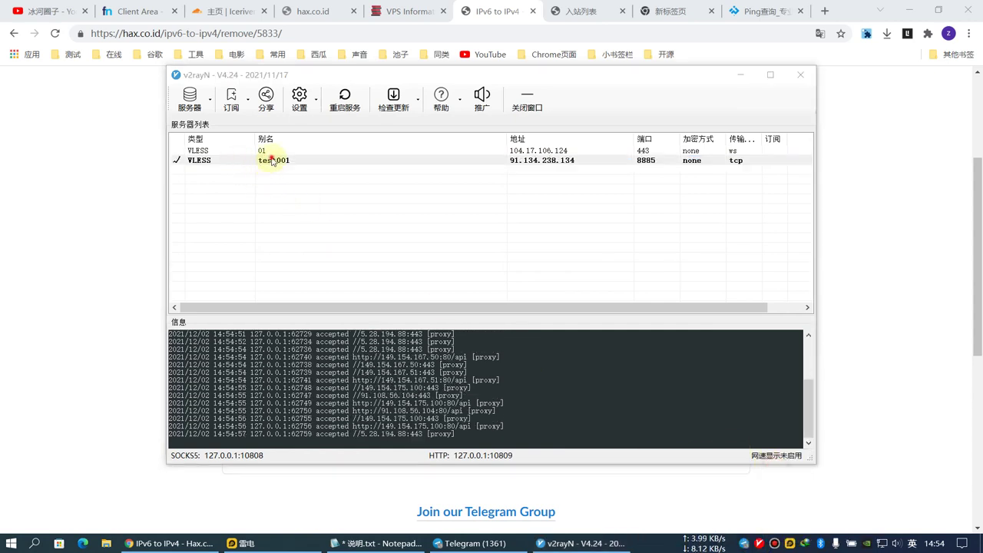
{"action": "double_click", "coordinate": [267, 160]}
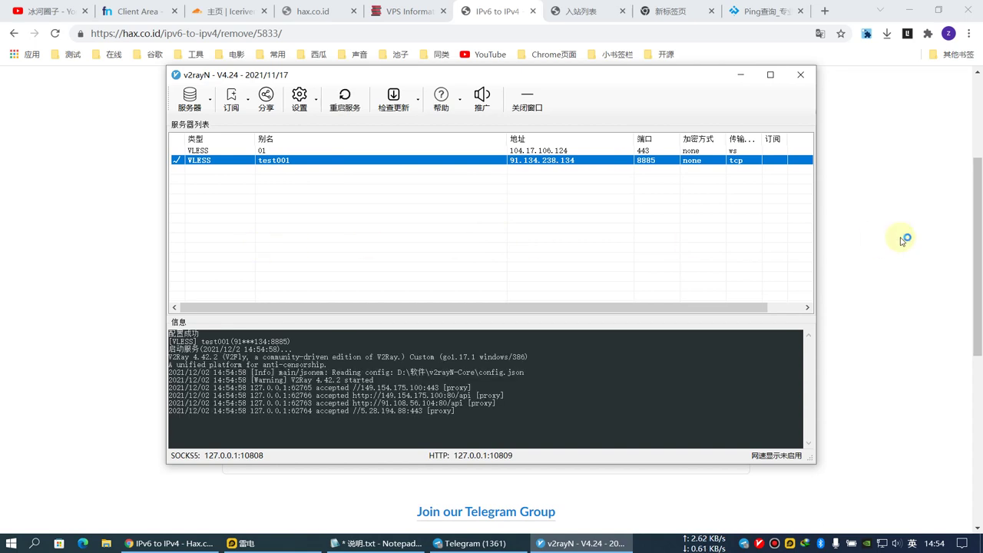
{"action": "left_click", "coordinate": [899, 223]}
{"action": "left_click", "coordinate": [822, 16]}
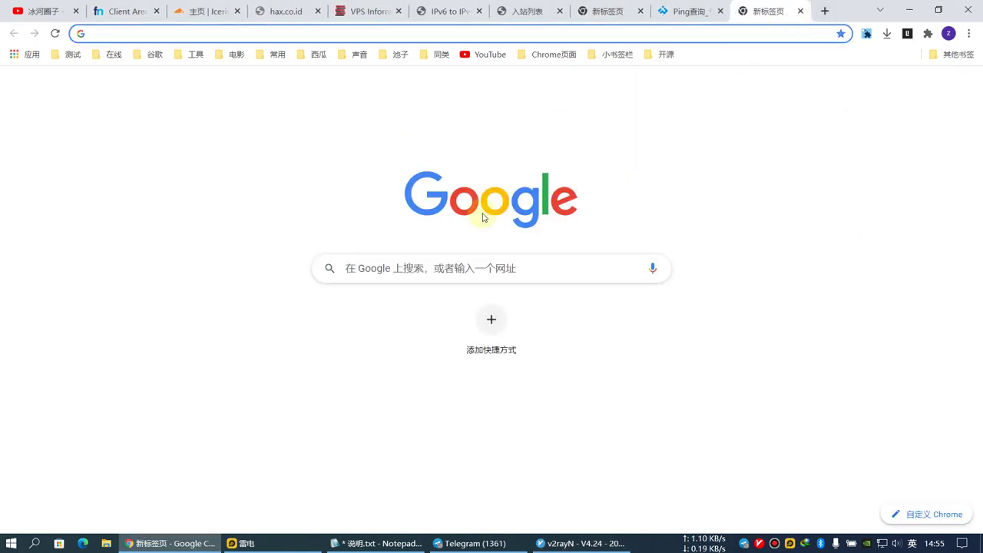
Search Google for 'sdfsdfsdf' to confirm results load through test001.
{"action": "left_click", "coordinate": [454, 268]}
{"action": "type", "text": "sdfsdfsdf"}
{"action": "key", "text": "Return"}
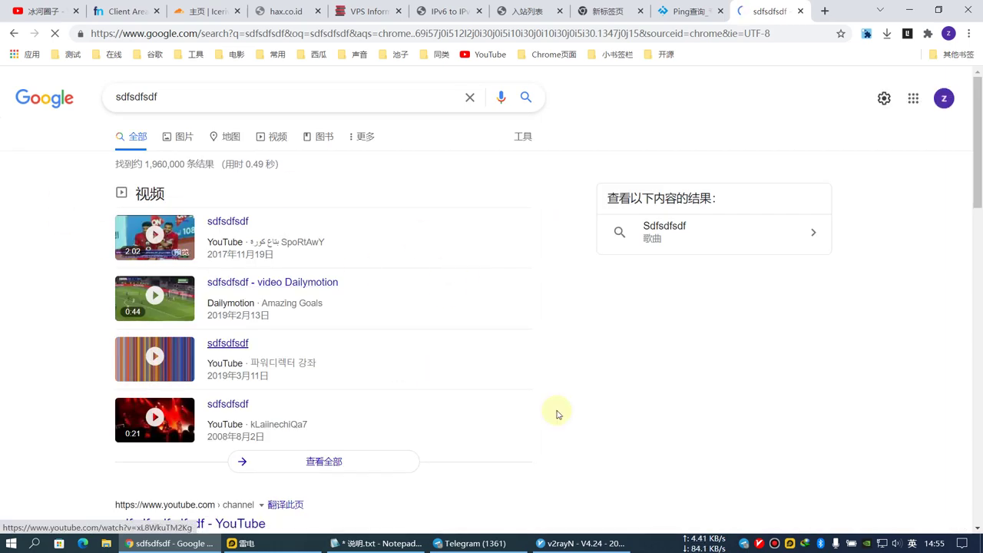
{"action": "scroll", "coordinate": [263, 351], "scroll_direction": "down", "scroll_amount": 2}
{"action": "scroll", "coordinate": [263, 352], "scroll_direction": "down", "scroll_amount": 3}
{"action": "scroll", "coordinate": [265, 351], "scroll_direction": "up", "scroll_amount": 5}
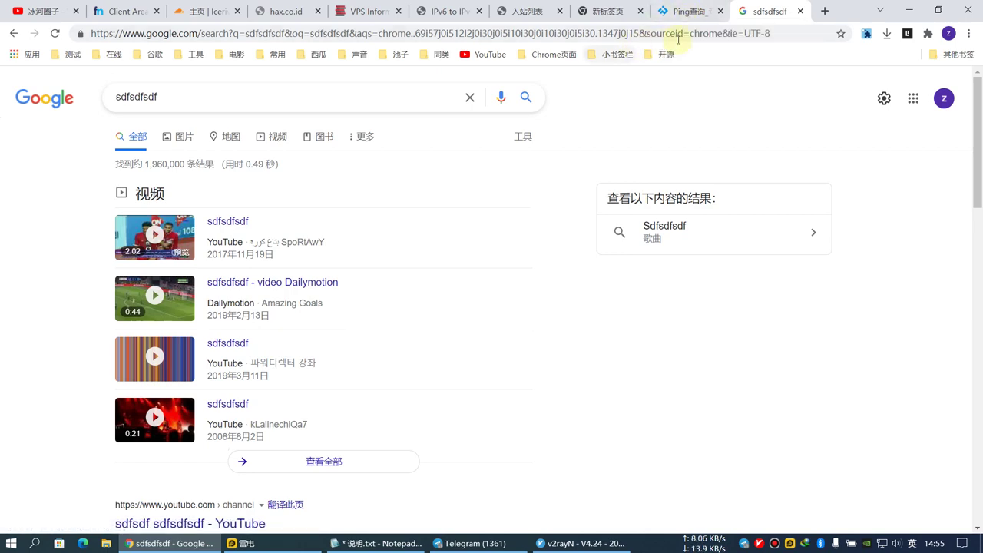
{"action": "scroll", "coordinate": [329, 399], "scroll_direction": "down", "scroll_amount": 3}
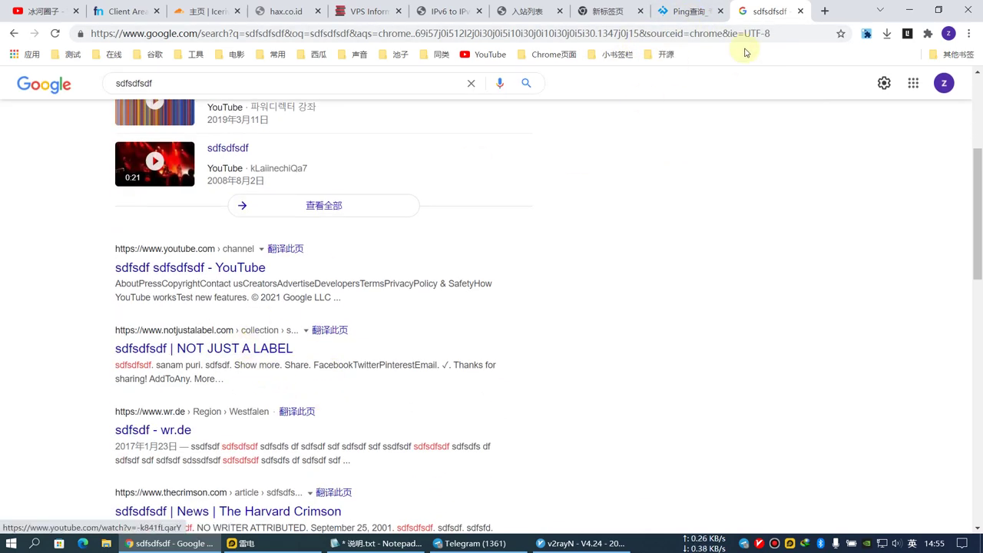
Check v2rayN, then return to the Hax IPv6 to IPv4 gateway page.
{"action": "left_click", "coordinate": [759, 543]}
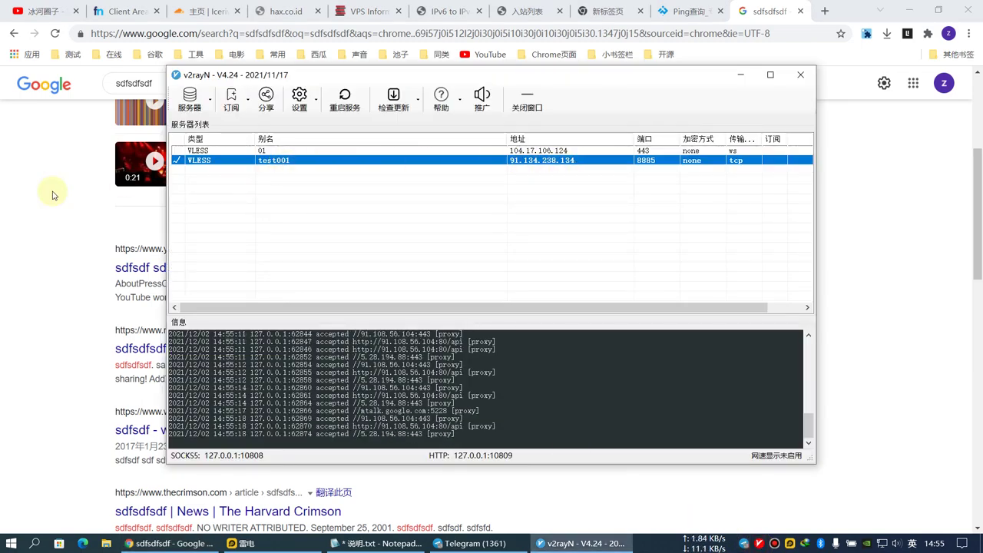
{"action": "left_click", "coordinate": [23, 202]}
{"action": "key", "text": "ctrl+6"}
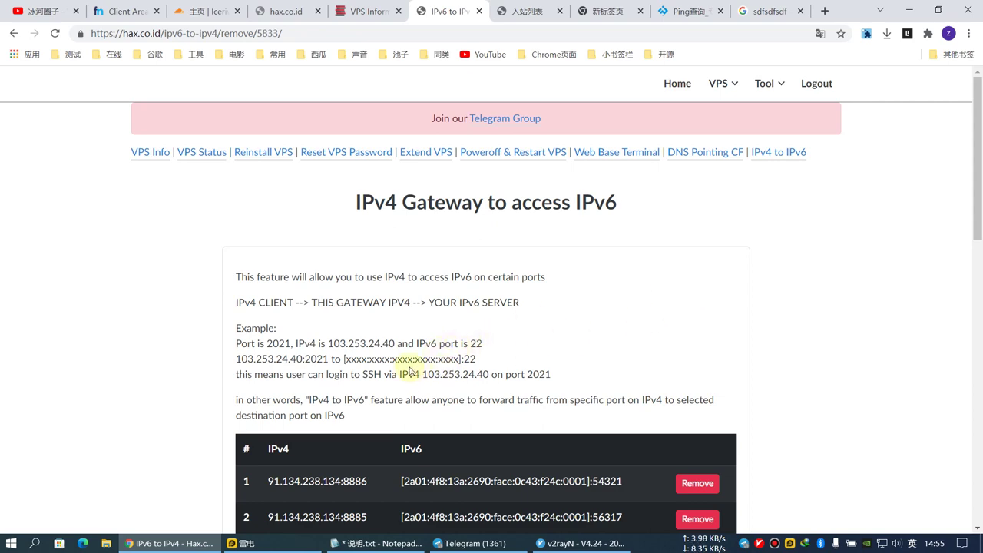
Leave the gateway IP list unchanged and select the IPv6 address in the second forwarding rule.
{"action": "scroll", "coordinate": [428, 314], "scroll_direction": "down", "scroll_amount": 5}
{"action": "left_click", "coordinate": [364, 229]}
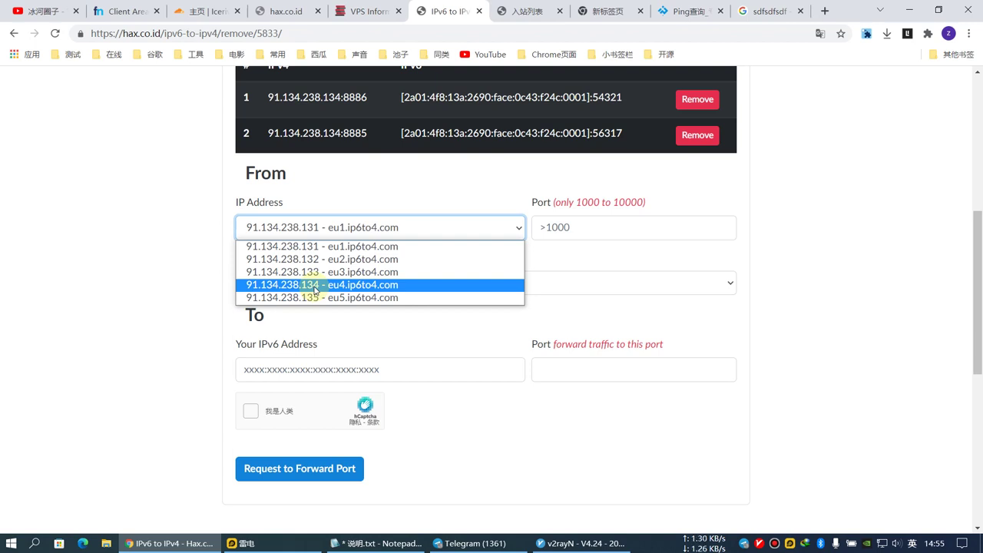
{"action": "left_click", "coordinate": [818, 266]}
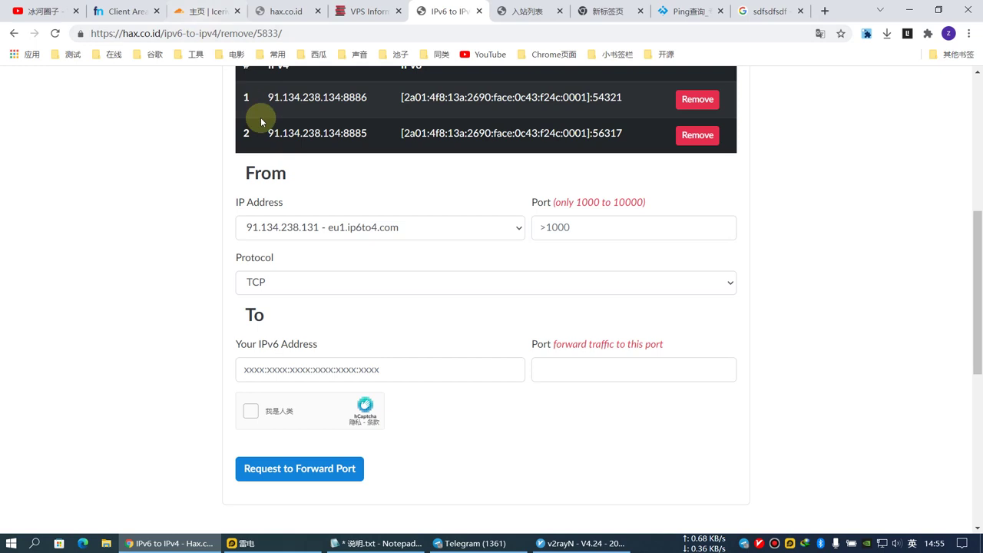
{"action": "scroll", "coordinate": [428, 262], "scroll_direction": "up", "scroll_amount": 2}
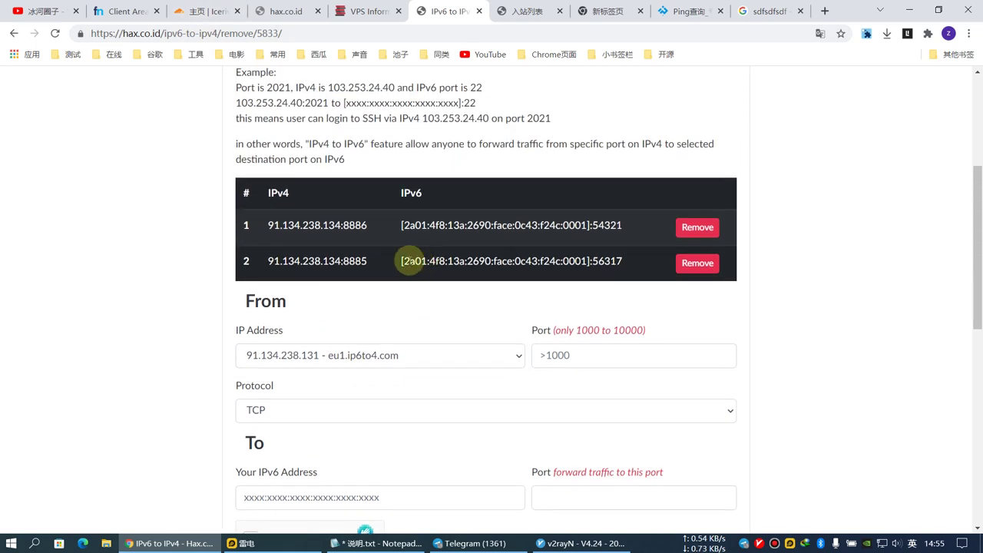
{"action": "left_click_drag", "start_coordinate": [586, 261], "coordinate": [407, 256]}
{"action": "key", "text": "ctrl+c"}
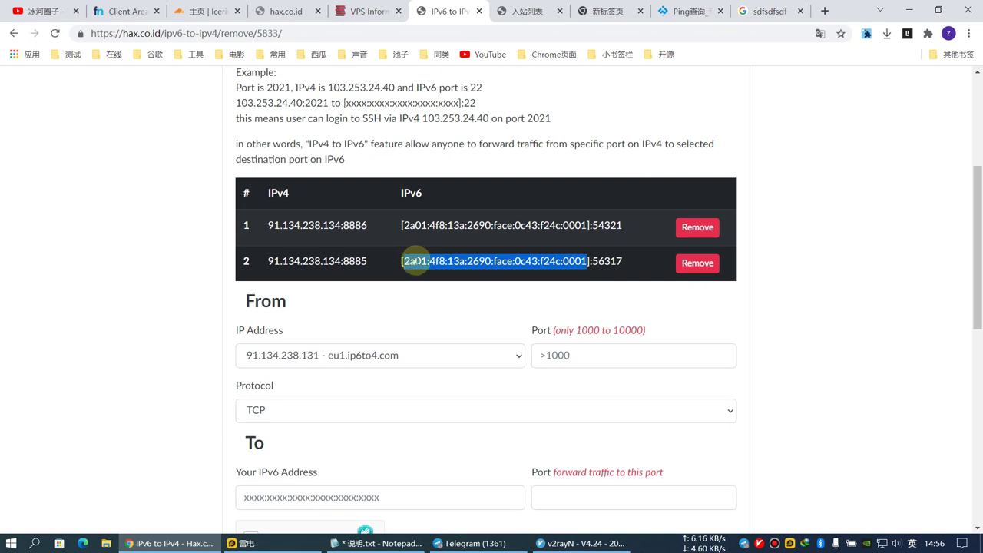
{"action": "left_click", "coordinate": [192, 12]}
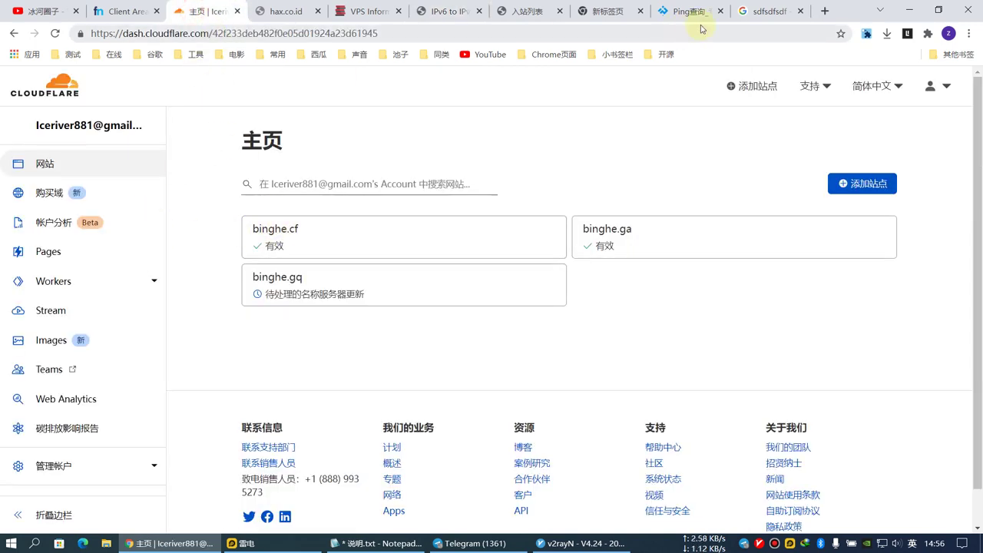
Run v2rayN's real connection delay test on test001 and review the test results.
{"action": "left_click", "coordinate": [825, 11]}
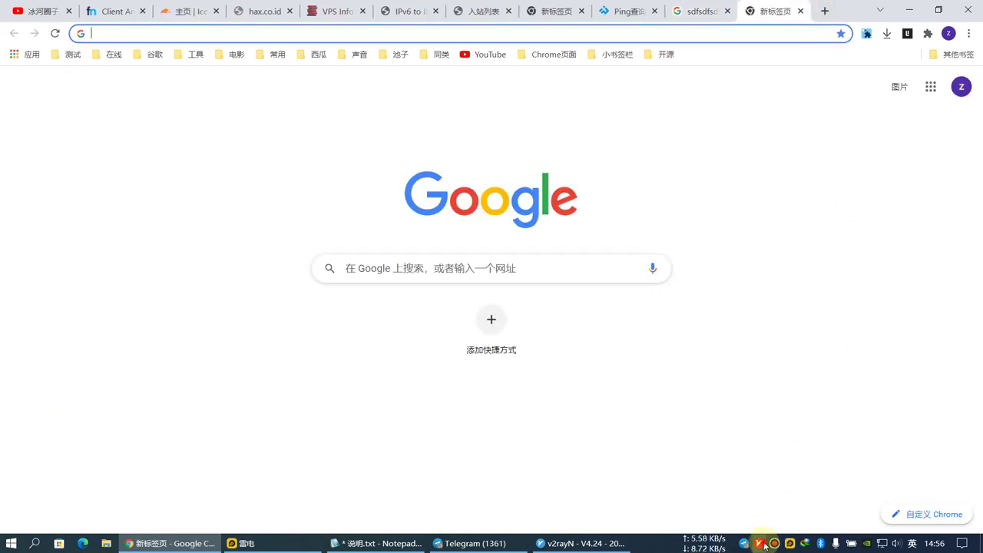
{"action": "left_click", "coordinate": [764, 543]}
{"action": "right_click", "coordinate": [566, 162]}
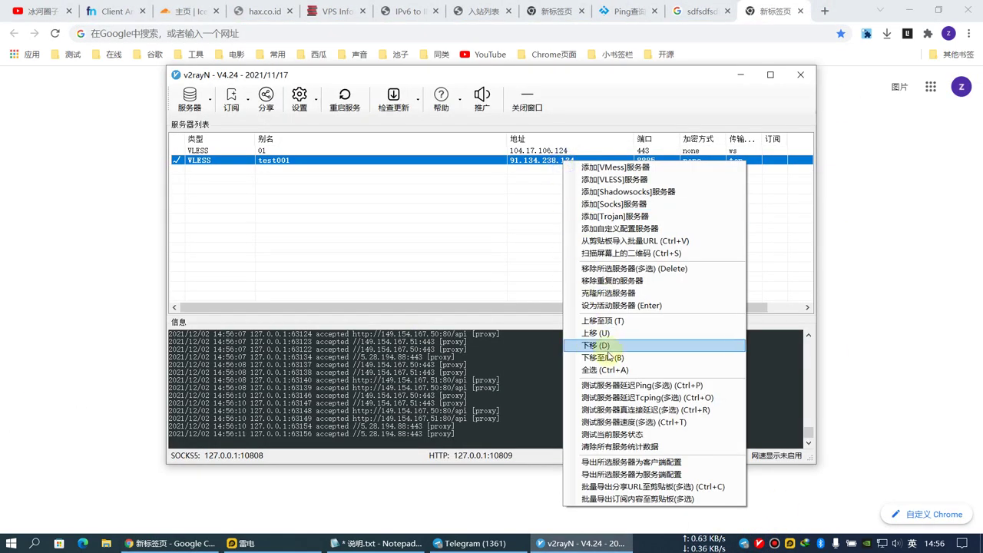
{"action": "left_click", "coordinate": [654, 410]}
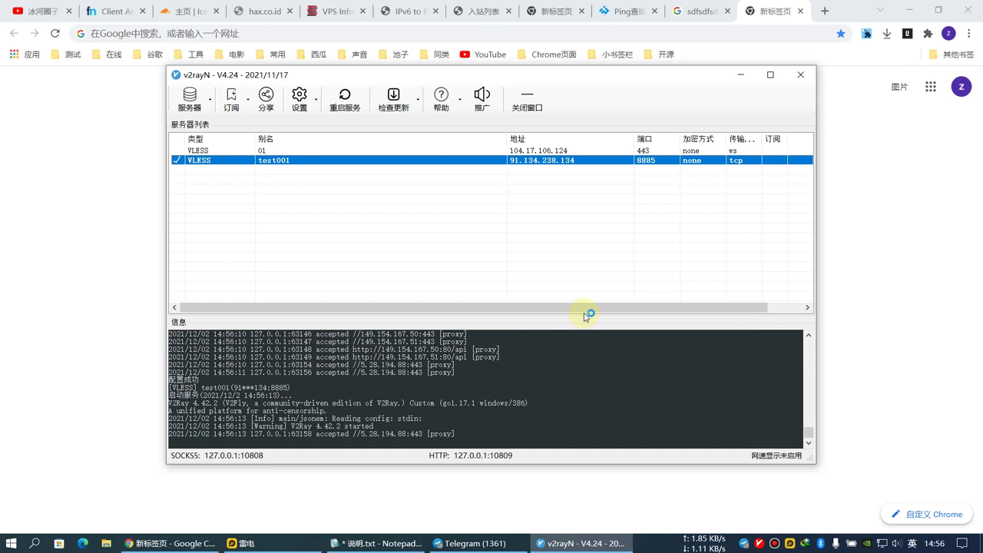
{"action": "left_click_drag", "start_coordinate": [581, 310], "coordinate": [684, 310]}
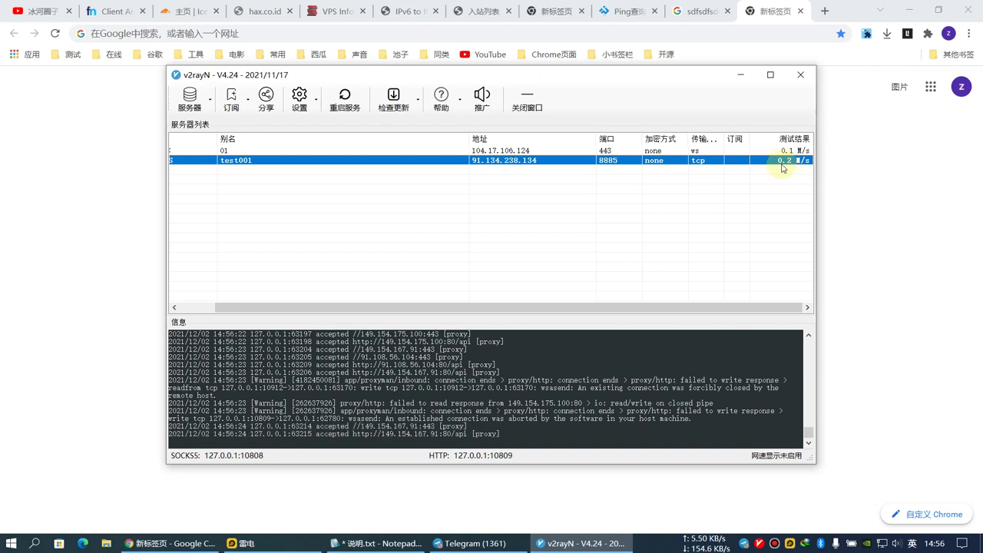
{"action": "left_click", "coordinate": [53, 193]}
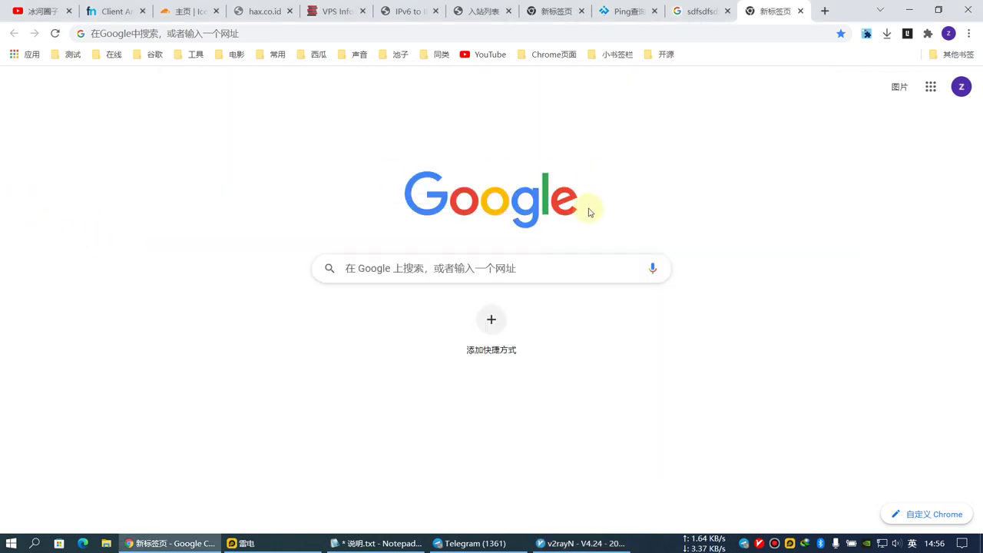
{"action": "left_click", "coordinate": [801, 12]}
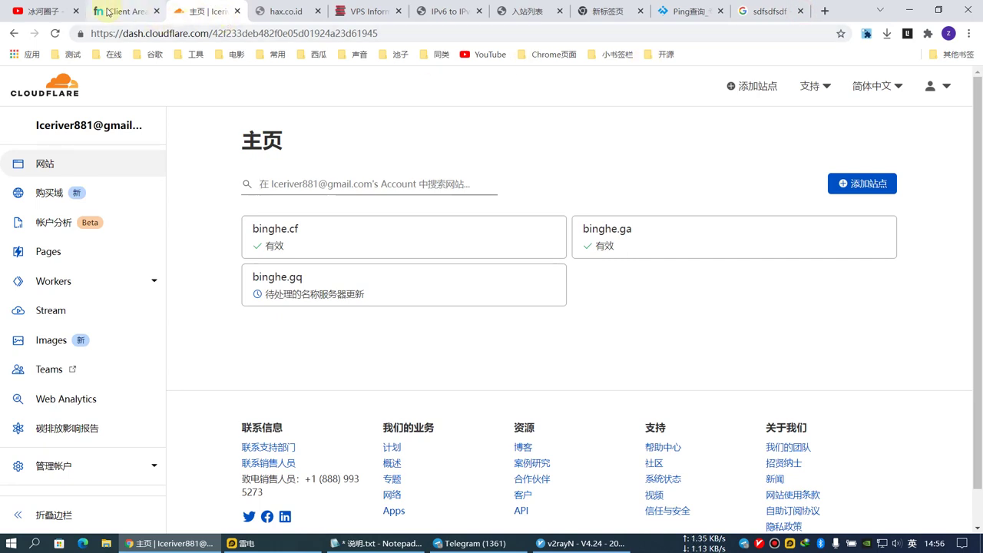
Reload Cloudflare and start a new DNS record for binghe.gq.
{"action": "right_click", "coordinate": [211, 194]}
{"action": "left_click", "coordinate": [231, 234]}
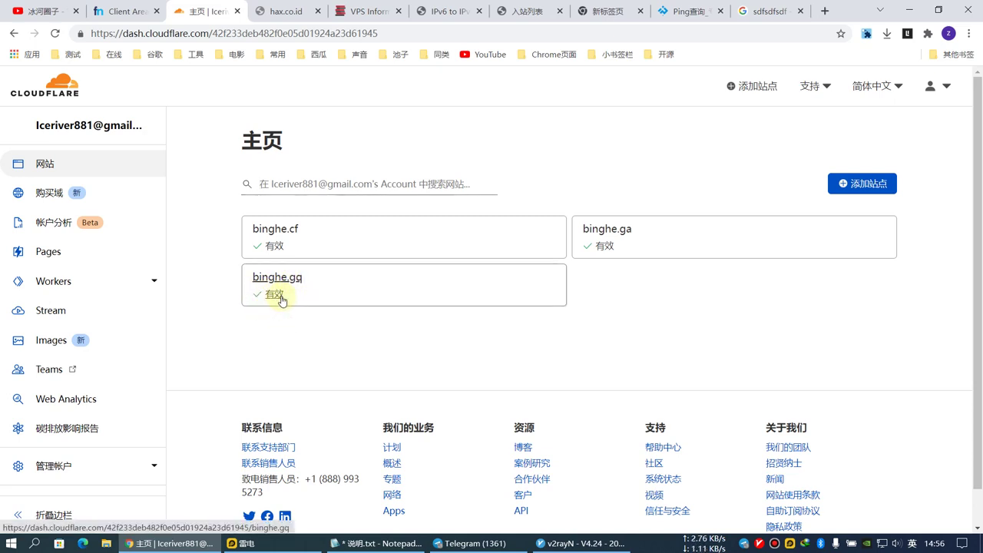
{"action": "left_click", "coordinate": [274, 281]}
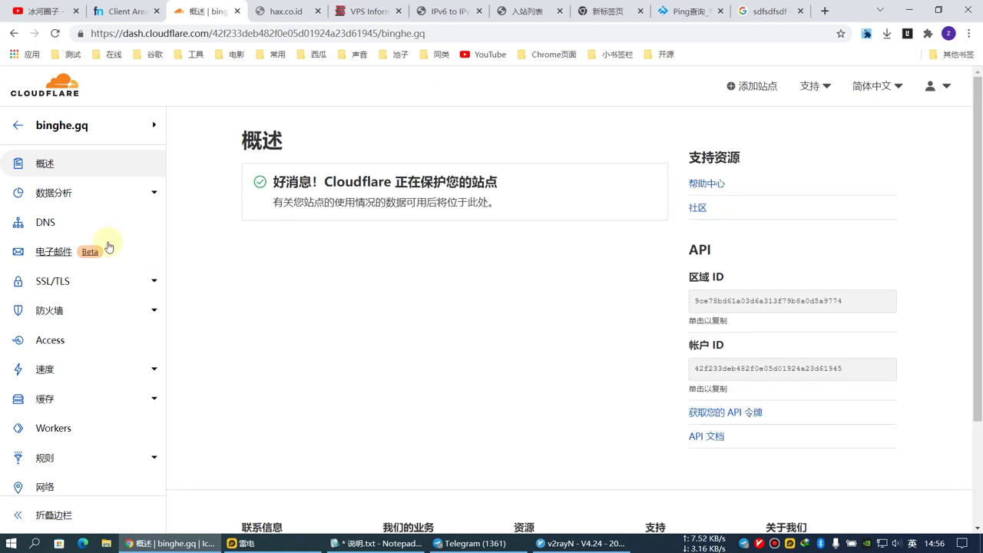
{"action": "left_click", "coordinate": [42, 223]}
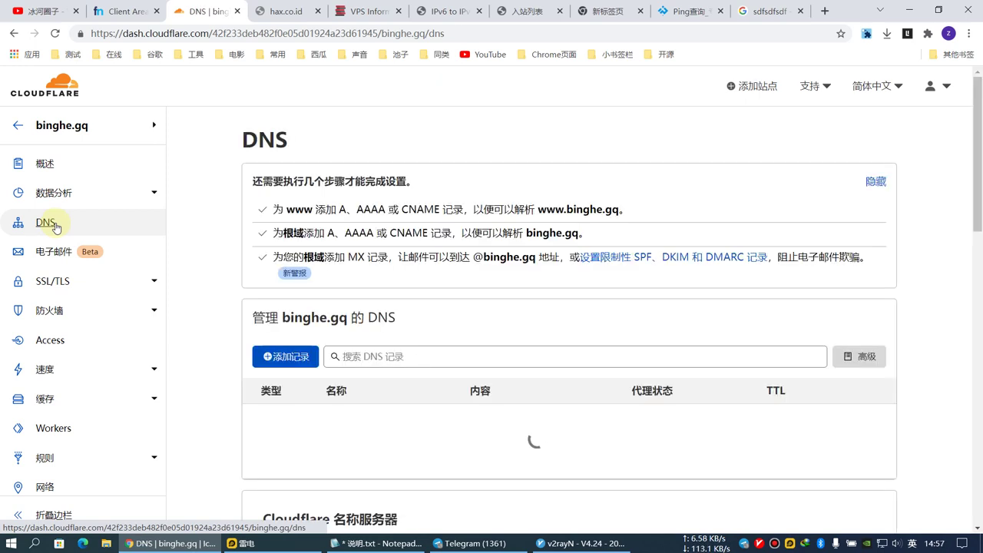
{"action": "left_click", "coordinate": [278, 358]}
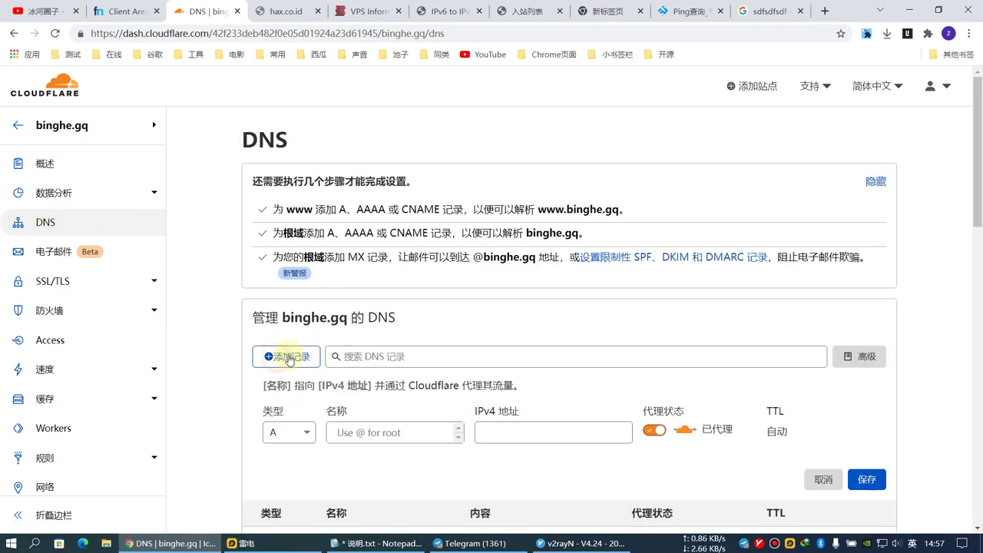
Make the record type AAAA with the name hax.
{"action": "left_click", "coordinate": [293, 433]}
{"action": "left_click", "coordinate": [282, 372]}
{"action": "left_click", "coordinate": [366, 322]}
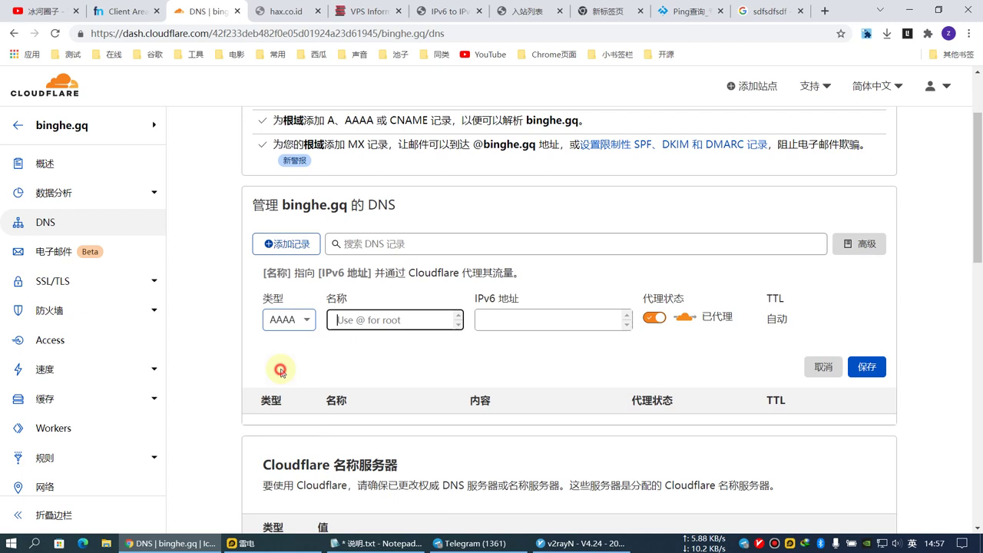
{"action": "type", "text": "test"}
{"action": "key", "text": "BackSpace"}
{"action": "key", "text": "BackSpace"}
{"action": "key", "text": "BackSpace"}
{"action": "key", "text": "BackSpace"}
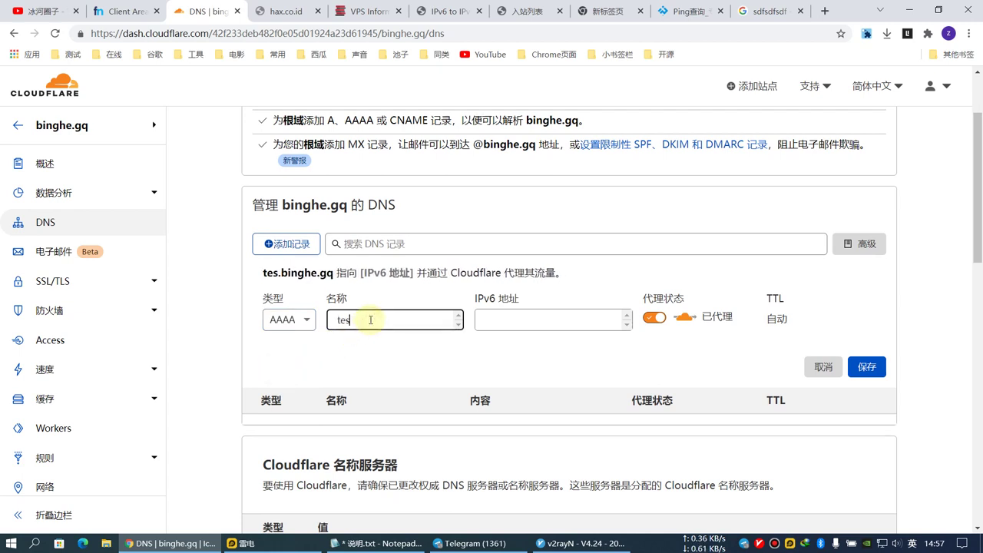
{"action": "type", "text": "hax"}
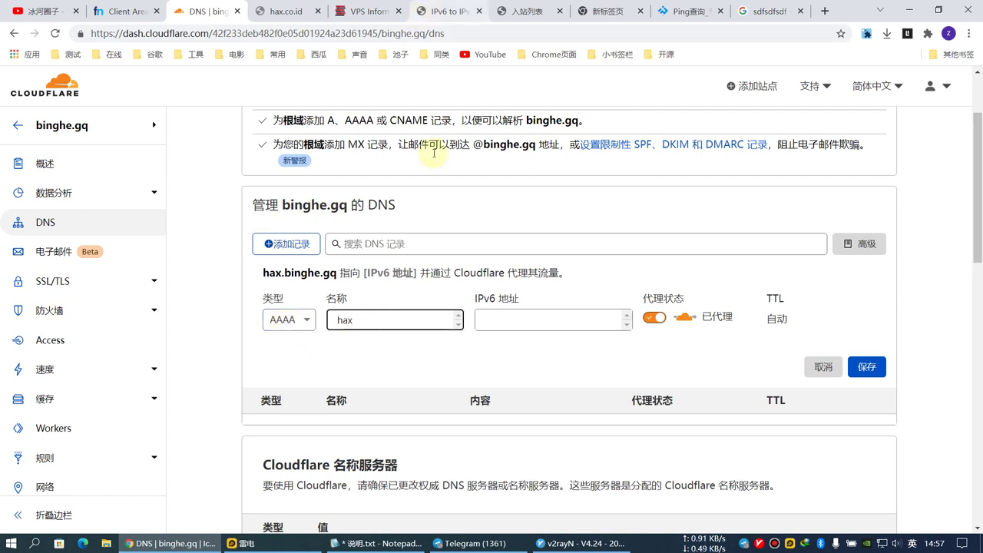
{"action": "left_click", "coordinate": [304, 328]}
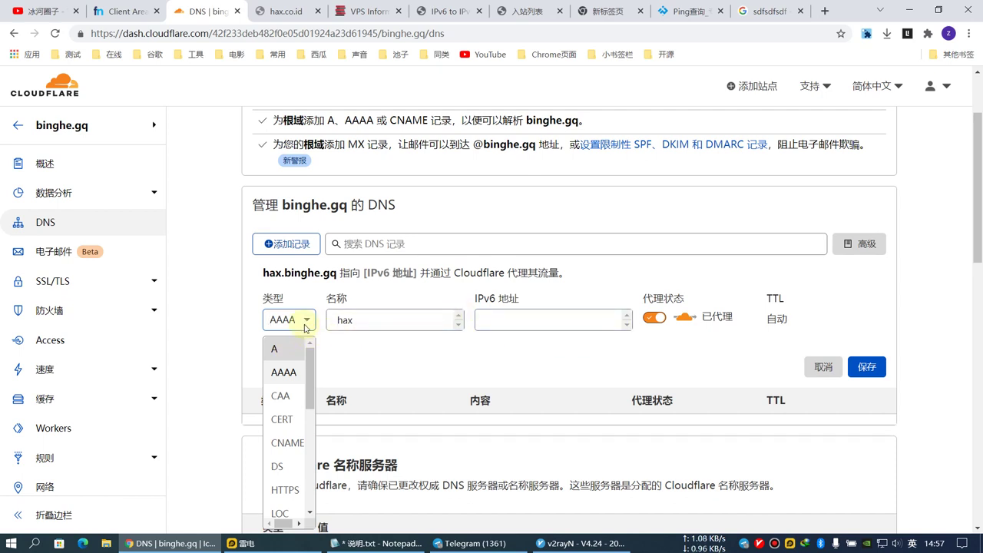
{"action": "left_click", "coordinate": [304, 320]}
Fill in IPv6 address 2a01:4f8:13a:2690:face:0c43:f24c:0001 and save the proxied record.
{"action": "left_click", "coordinate": [501, 321]}
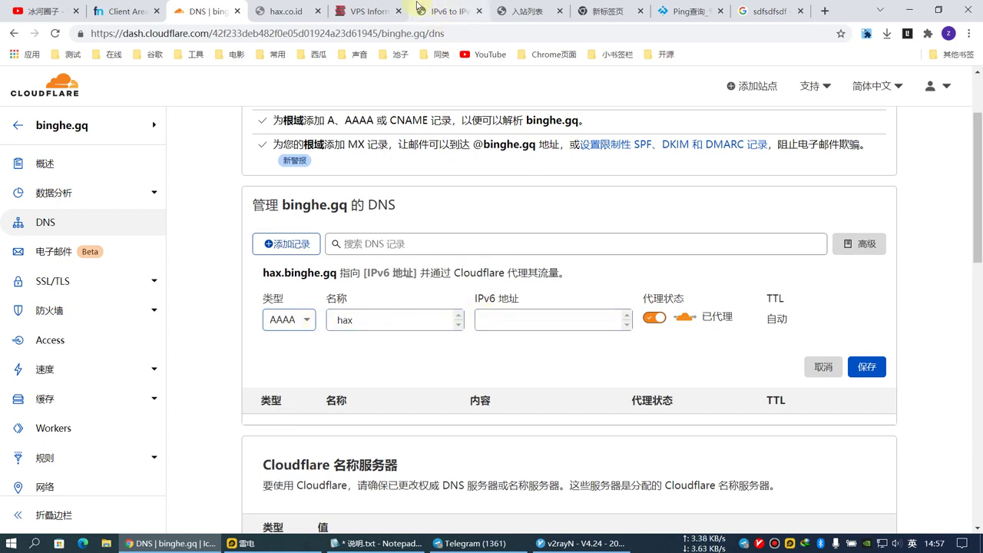
{"action": "left_click", "coordinate": [358, 13]}
{"action": "right_click", "coordinate": [540, 401]}
{"action": "left_click", "coordinate": [561, 408]}
{"action": "left_click", "coordinate": [214, 14]}
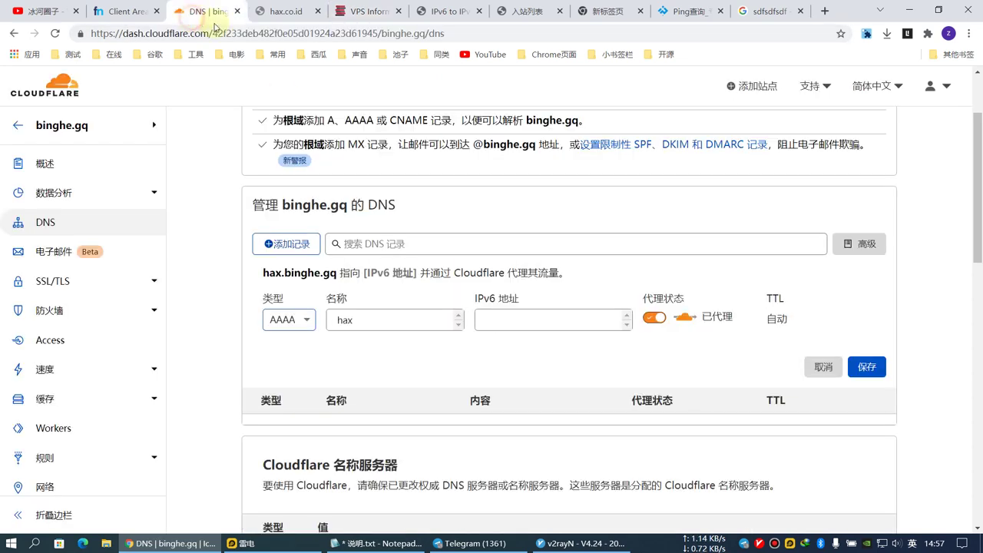
{"action": "left_click", "coordinate": [485, 327]}
{"action": "key", "text": "ctrl+v"}
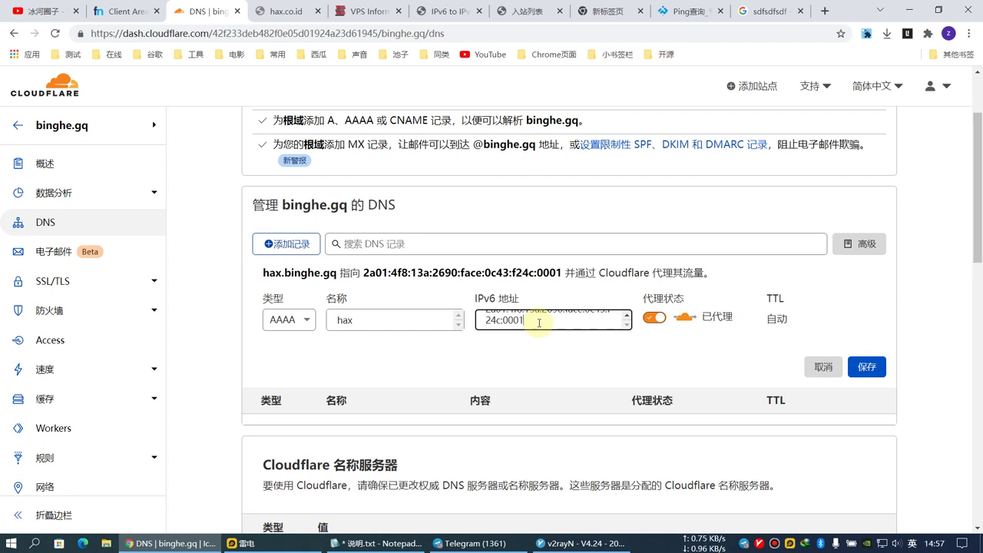
{"action": "left_click", "coordinate": [867, 368]}
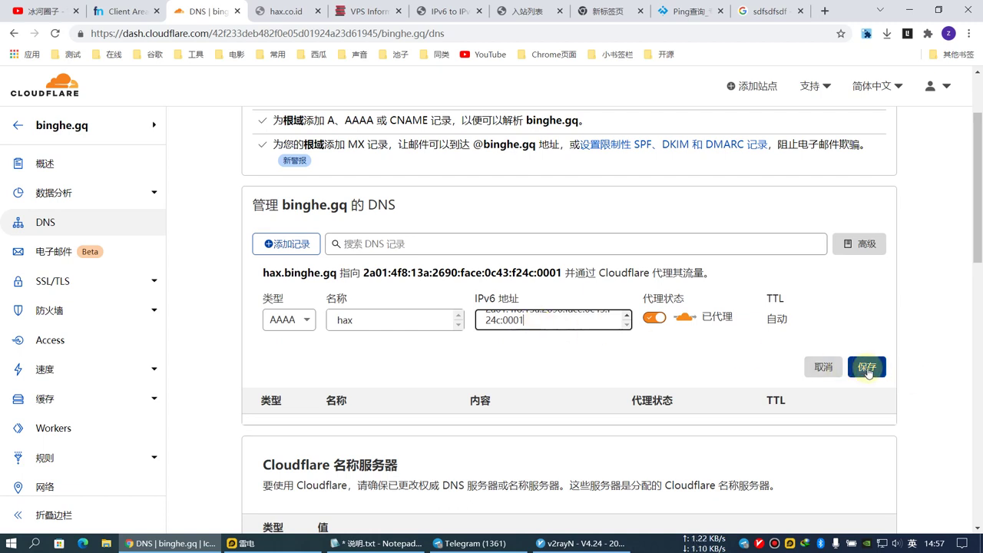
{"action": "left_click", "coordinate": [651, 319]}
{"action": "left_click", "coordinate": [870, 370]}
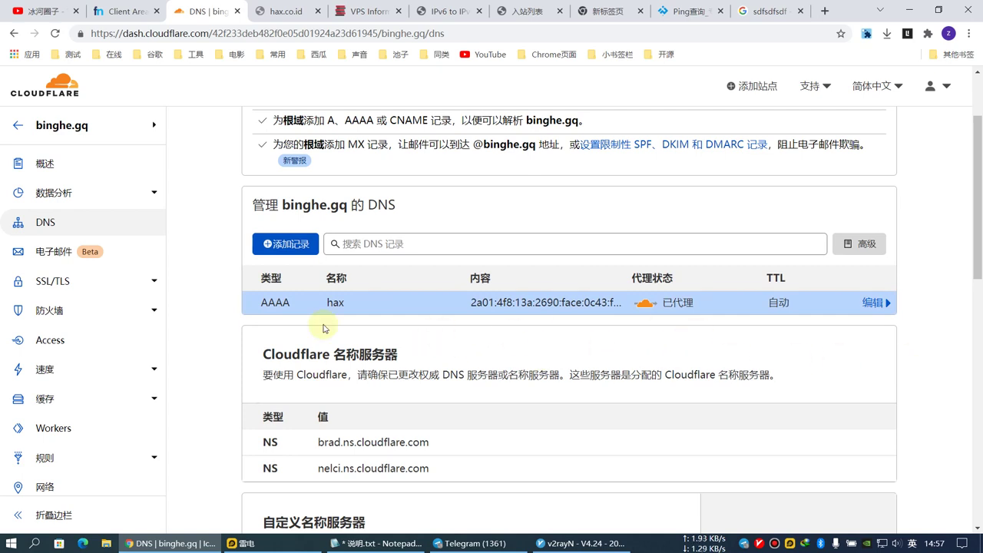
{"action": "left_click", "coordinate": [55, 284]}
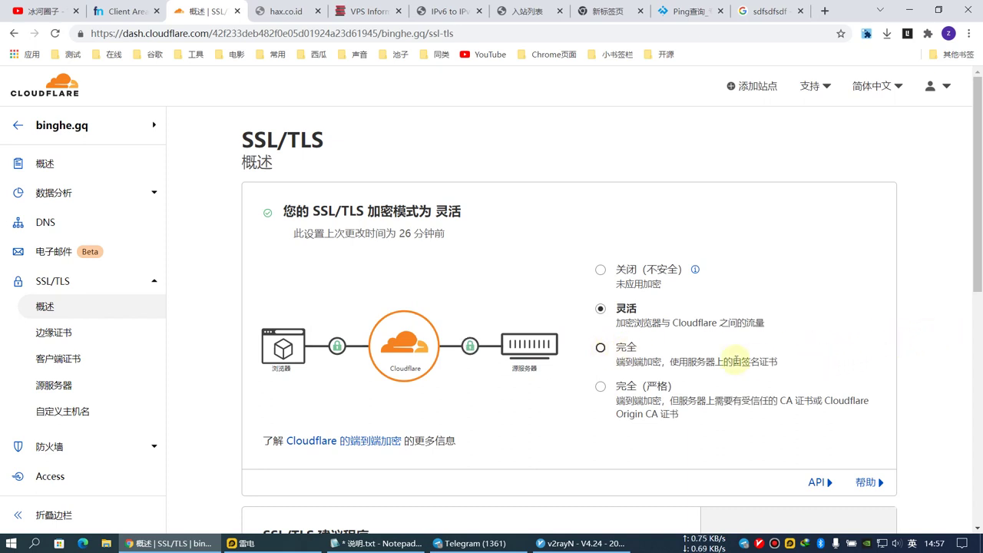
Set binghe.gq's SSL/TLS encryption mode to Full.
{"action": "left_click", "coordinate": [600, 350]}
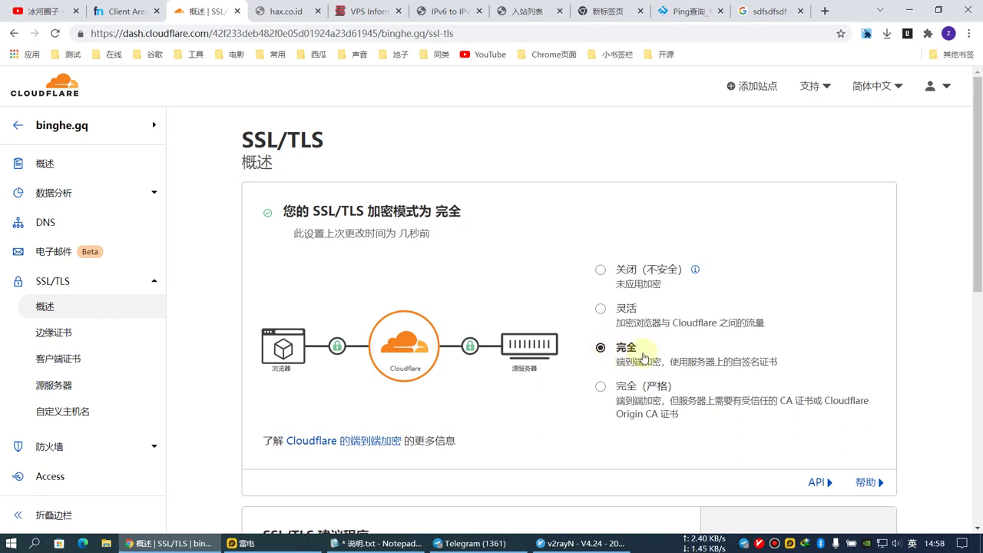
{"action": "scroll", "coordinate": [603, 350], "scroll_direction": "down", "scroll_amount": 2}
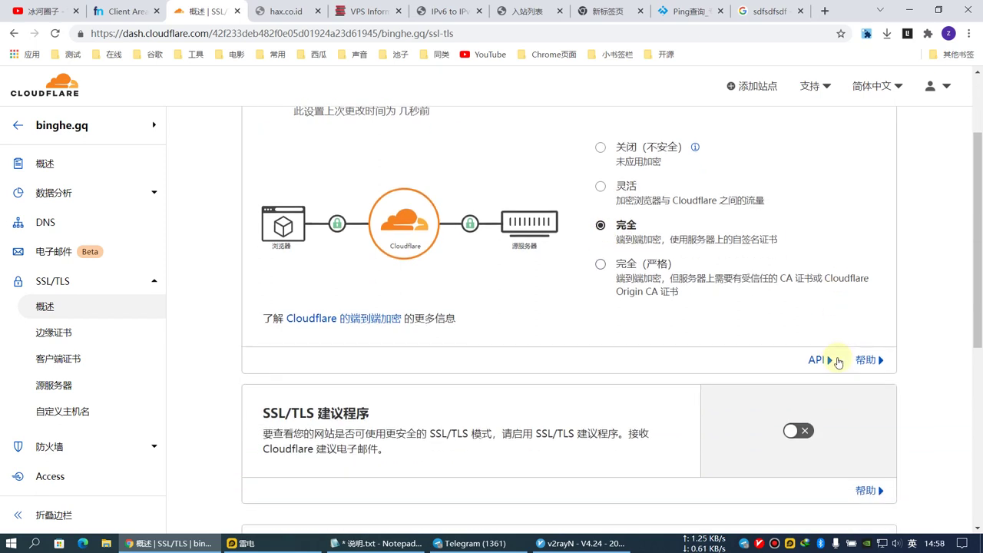
{"action": "left_click", "coordinate": [69, 361]}
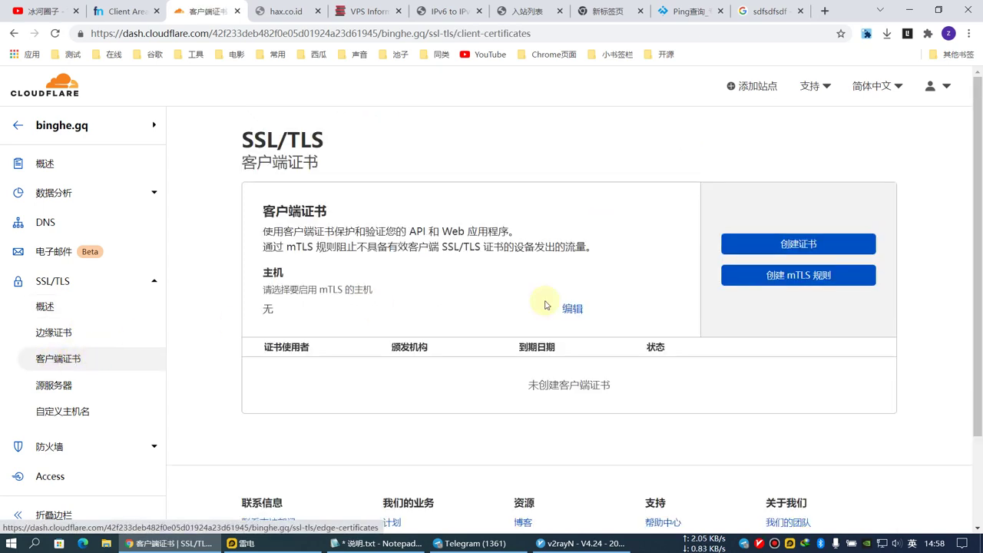
Create an RSA (2048) client certificate and private key valid for 10 years.
{"action": "left_click", "coordinate": [798, 251]}
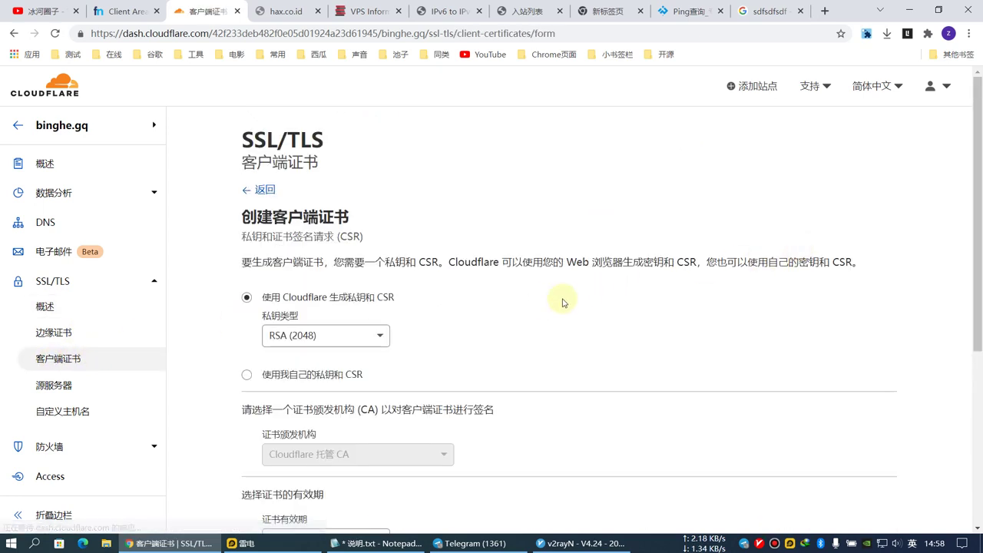
{"action": "scroll", "coordinate": [439, 344], "scroll_direction": "down", "scroll_amount": 3}
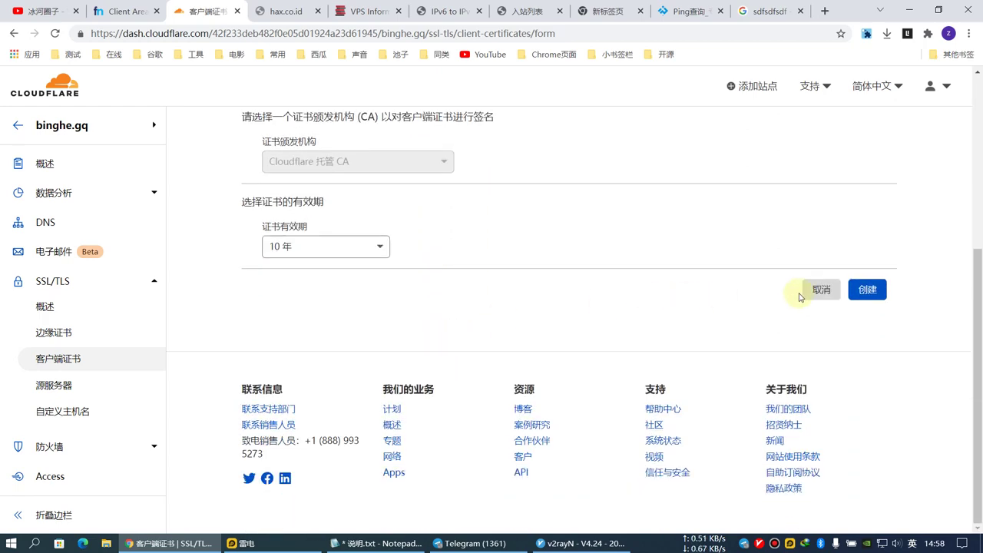
{"action": "scroll", "coordinate": [680, 307], "scroll_direction": "up", "scroll_amount": 5}
{"action": "scroll", "coordinate": [432, 300], "scroll_direction": "down", "scroll_amount": 2}
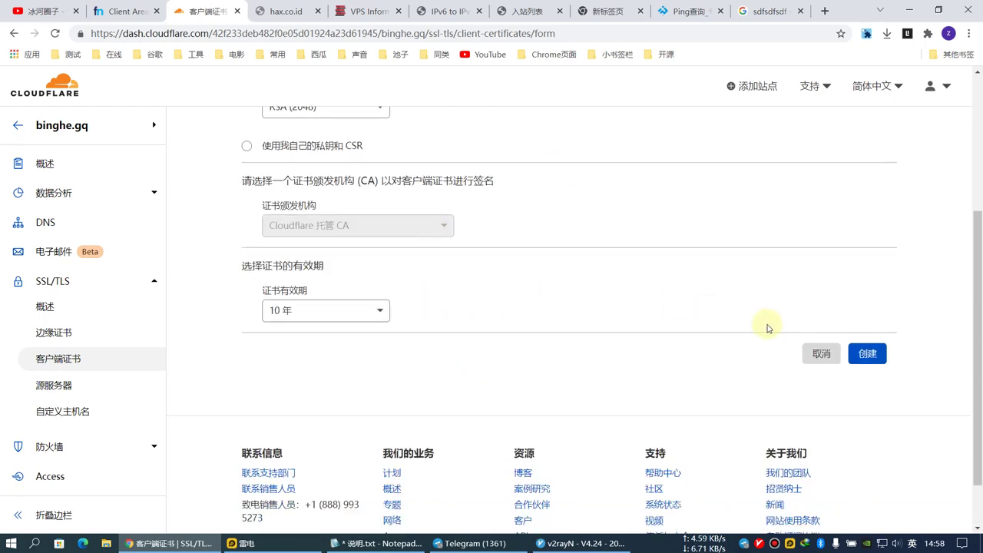
{"action": "left_click", "coordinate": [870, 355]}
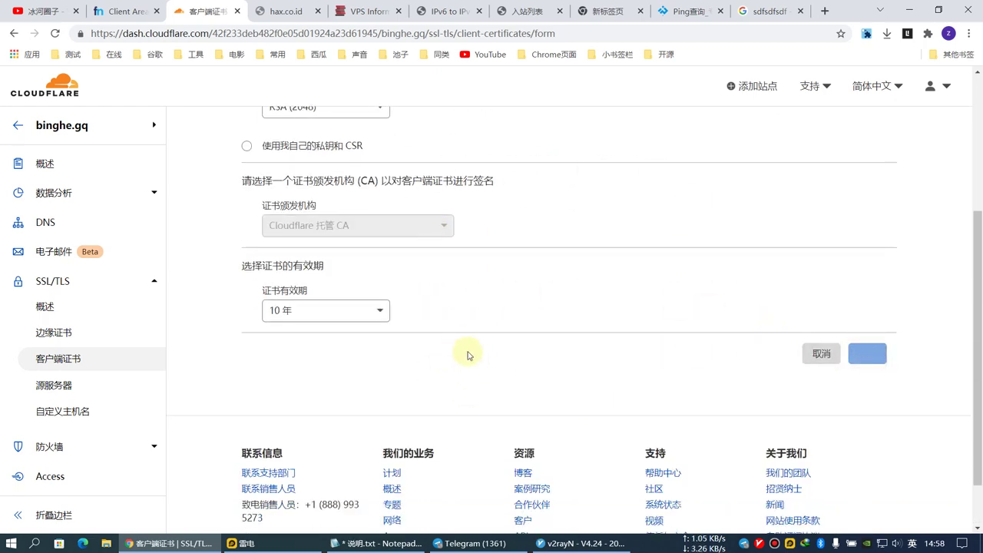
{"action": "scroll", "coordinate": [472, 351], "scroll_direction": "up", "scroll_amount": 2}
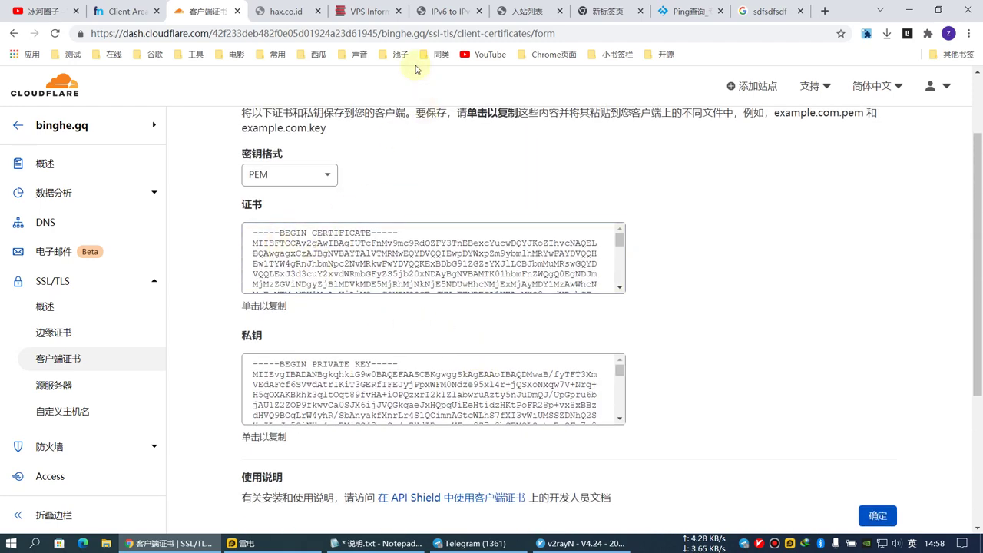
{"action": "left_click", "coordinate": [527, 10]}
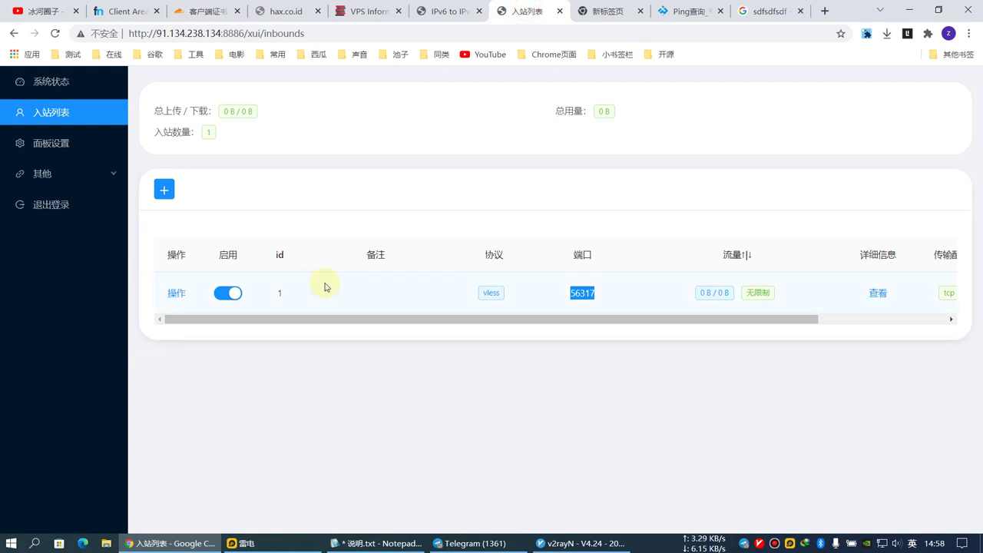
Add a vless inbound on port 443 expiring 26 December 2025.
{"action": "left_click", "coordinate": [163, 189]}
{"action": "left_click", "coordinate": [415, 219]}
{"action": "left_click", "coordinate": [392, 263]}
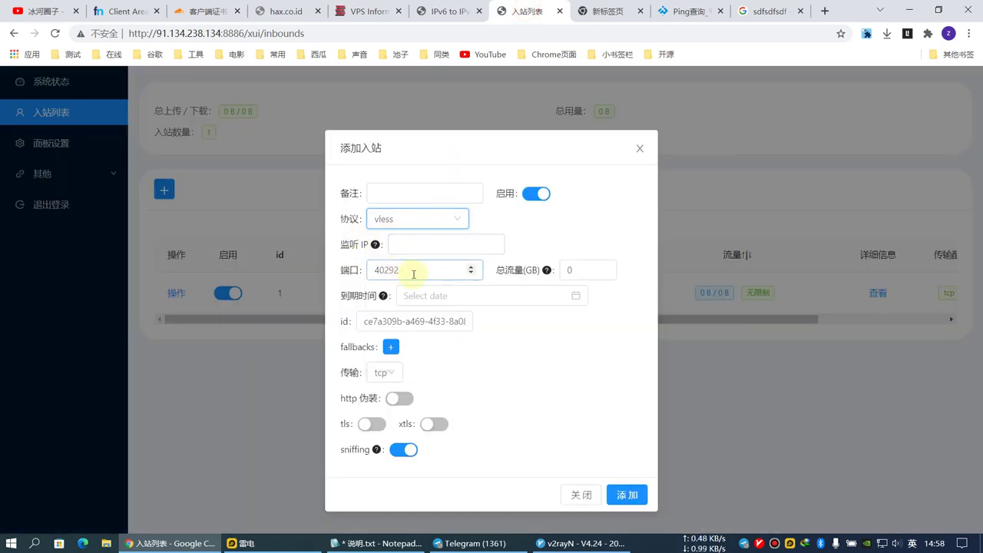
{"action": "double_click", "coordinate": [417, 269]}
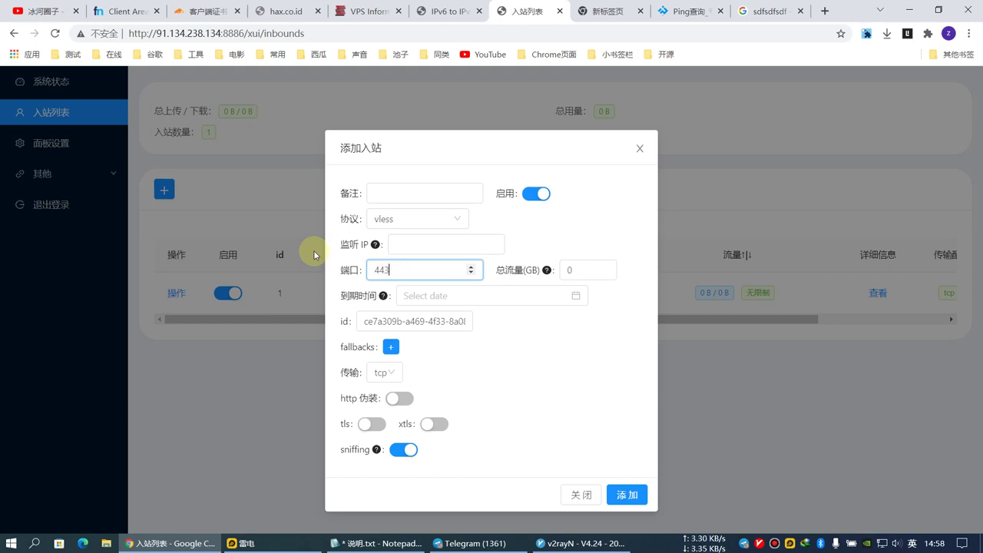
{"action": "left_click", "coordinate": [448, 296]}
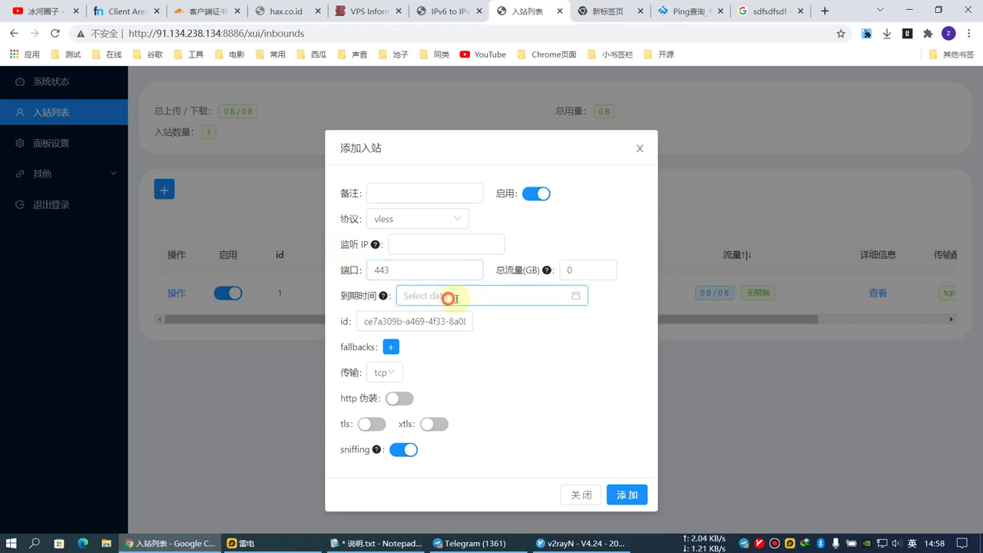
{"action": "left_click", "coordinate": [568, 319]}
{"action": "left_click", "coordinate": [567, 320]}
{"action": "left_click", "coordinate": [567, 319]}
{"action": "left_click", "coordinate": [567, 319]}
{"action": "left_click", "coordinate": [531, 422]}
{"action": "left_click", "coordinate": [597, 389]}
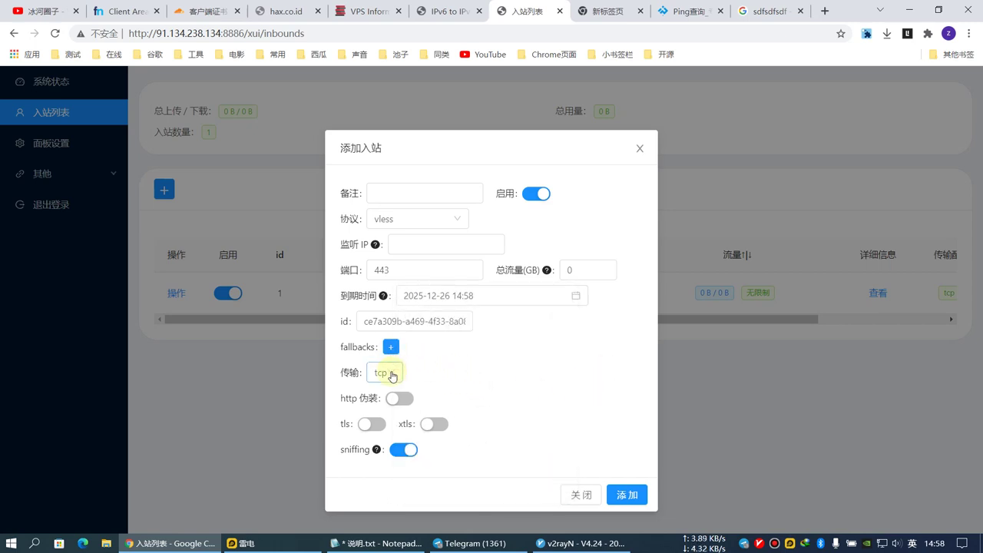
Use ws transport with TLS enabled and certificate file content mode.
{"action": "left_click", "coordinate": [391, 373]}
{"action": "left_click", "coordinate": [382, 438]}
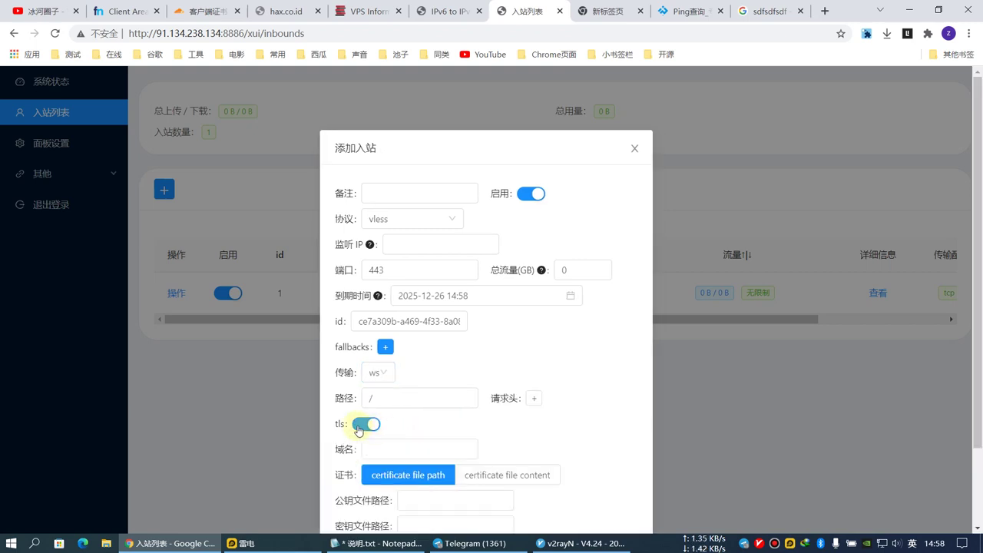
{"action": "scroll", "coordinate": [369, 428], "scroll_direction": "down", "scroll_amount": 2}
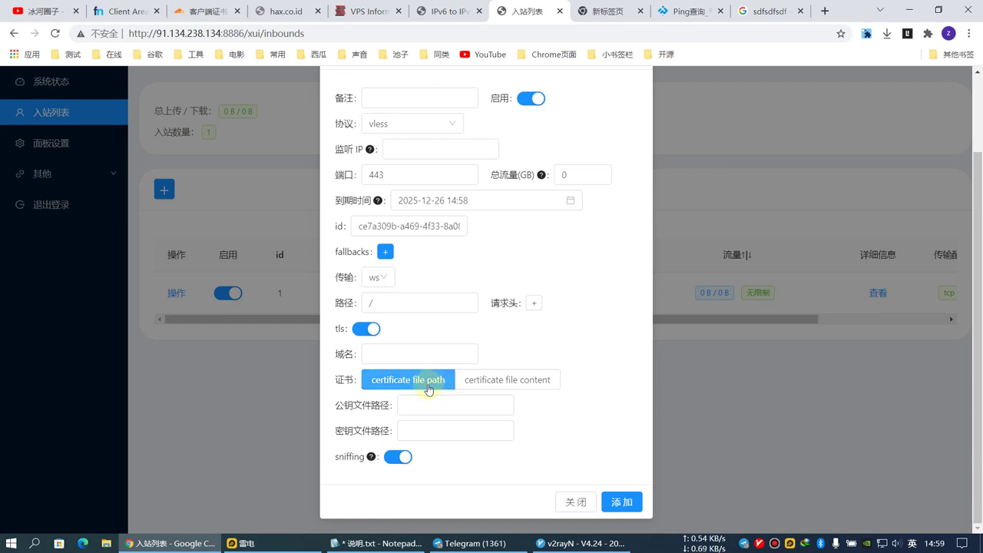
{"action": "left_click", "coordinate": [499, 381]}
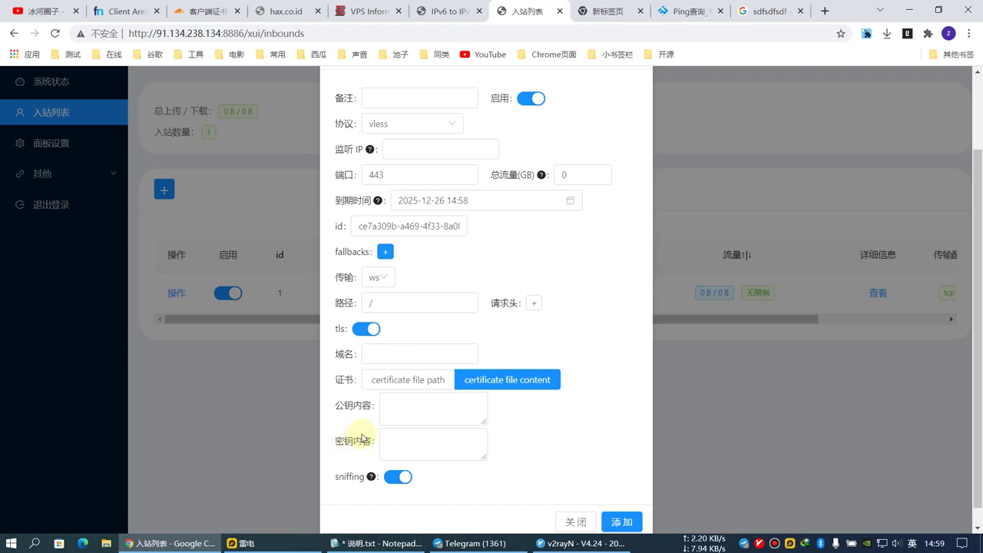
{"action": "left_click", "coordinate": [390, 359]}
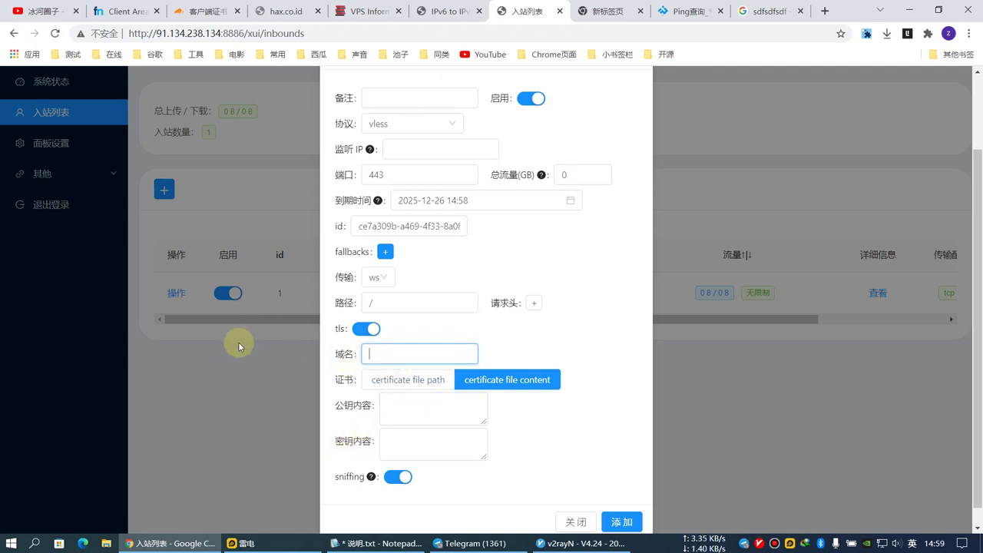
Enter hax.binghe.gq as the TLS domain in the inbound form.
{"action": "left_click", "coordinate": [189, 13]}
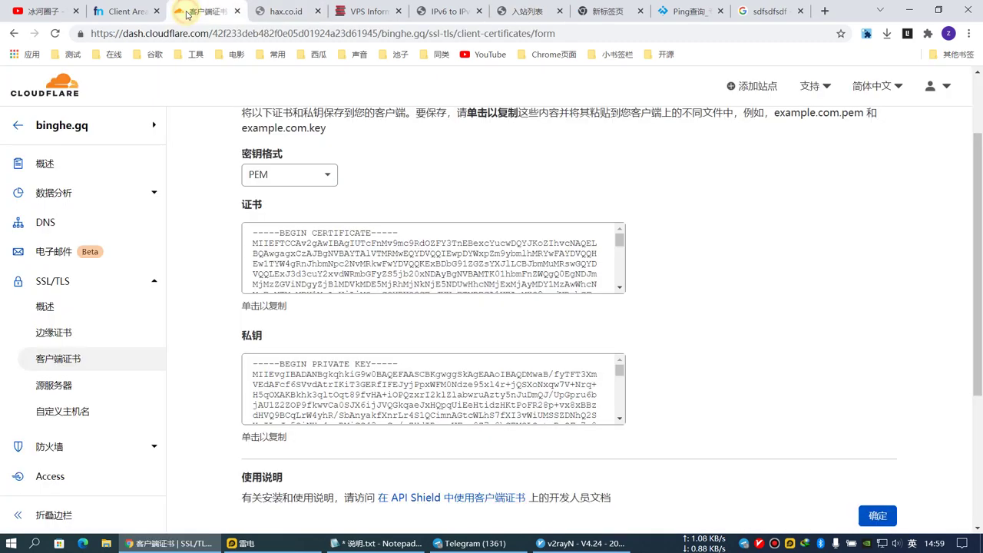
{"action": "scroll", "coordinate": [154, 84], "scroll_direction": "up", "scroll_amount": 2}
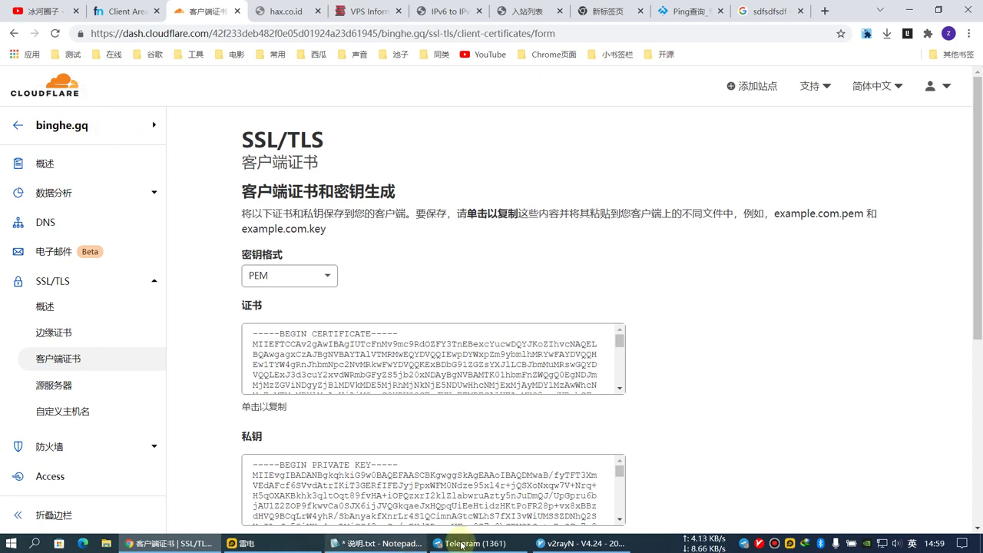
{"action": "left_click", "coordinate": [521, 15]}
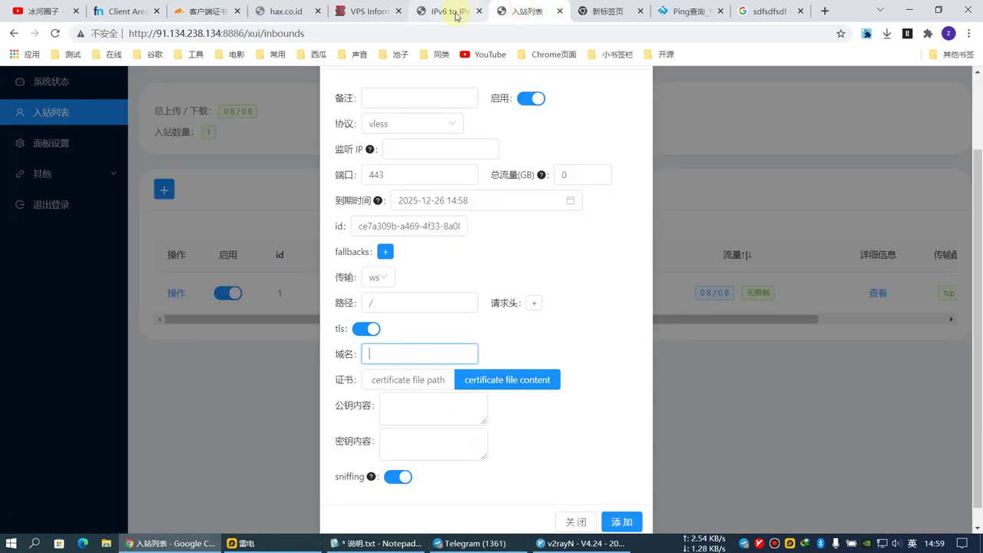
{"action": "left_click", "coordinate": [390, 419]}
{"action": "type", "text": "binghe.gq"}
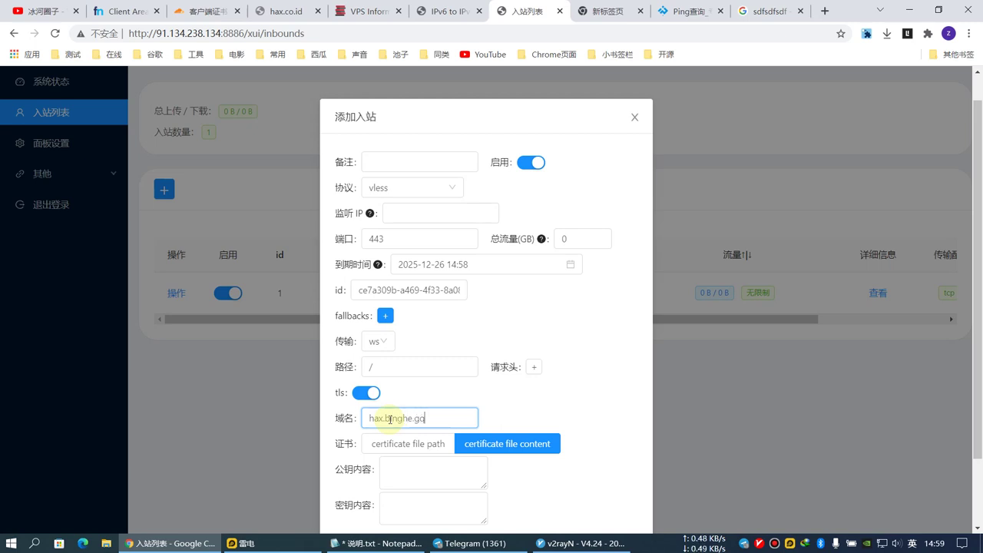
{"action": "scroll", "coordinate": [386, 419], "scroll_direction": "down", "scroll_amount": 1}
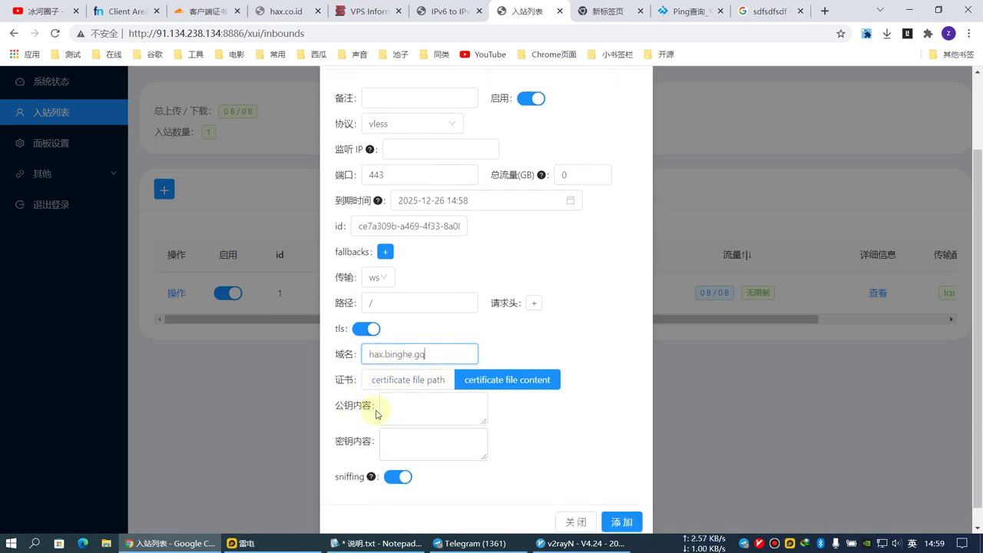
Paste the Cloudflare origin certificate into the public key content box.
{"action": "left_click", "coordinate": [205, 12]}
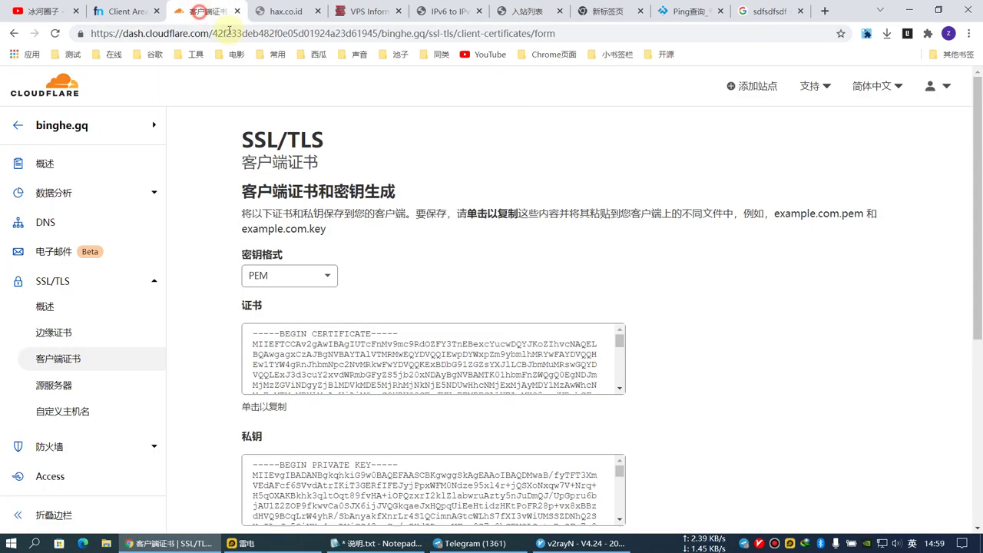
{"action": "left_click", "coordinate": [313, 332]}
{"action": "key", "text": "ctrl+c"}
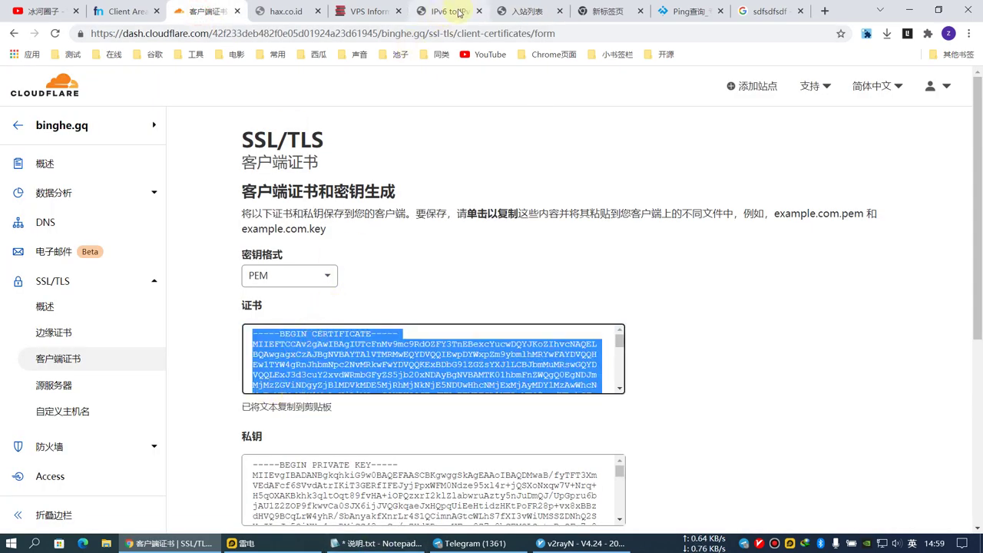
{"action": "left_click", "coordinate": [527, 11]}
{"action": "left_click", "coordinate": [407, 405]}
{"action": "key", "text": "ctrl+v"}
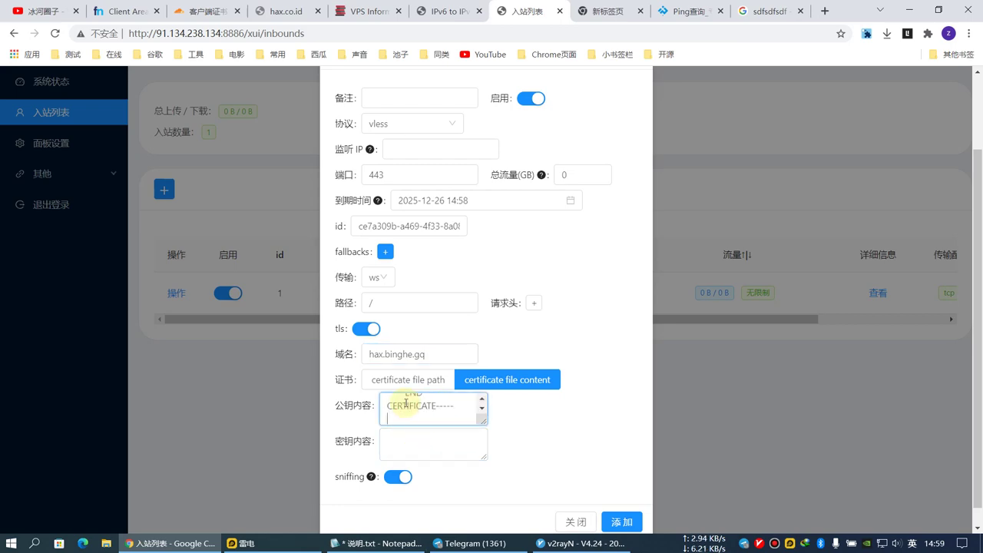
Paste the Cloudflare private key into the key content box.
{"action": "left_click", "coordinate": [203, 11]}
{"action": "scroll", "coordinate": [315, 464], "scroll_direction": "down", "scroll_amount": 3}
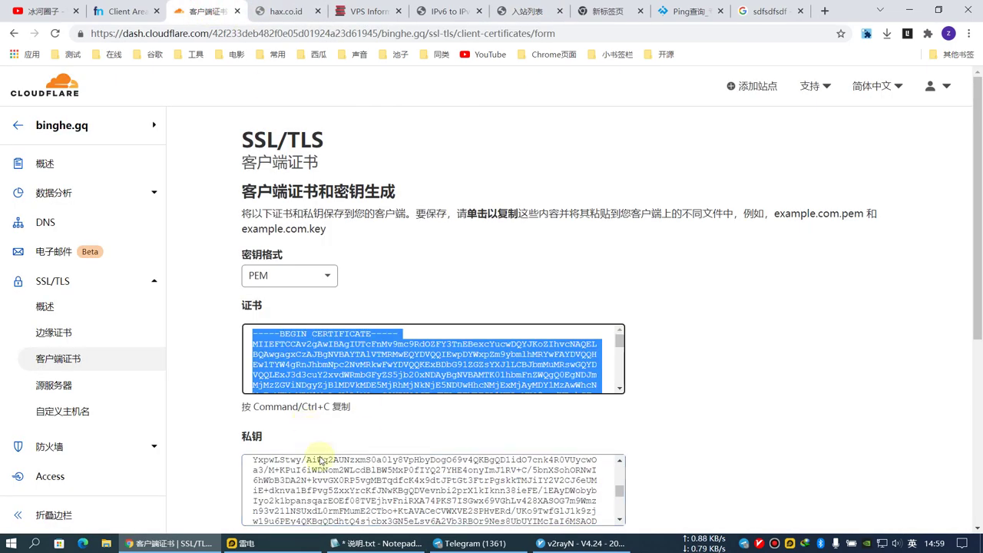
{"action": "left_click", "coordinate": [328, 478]}
{"action": "left_click", "coordinate": [526, 11]}
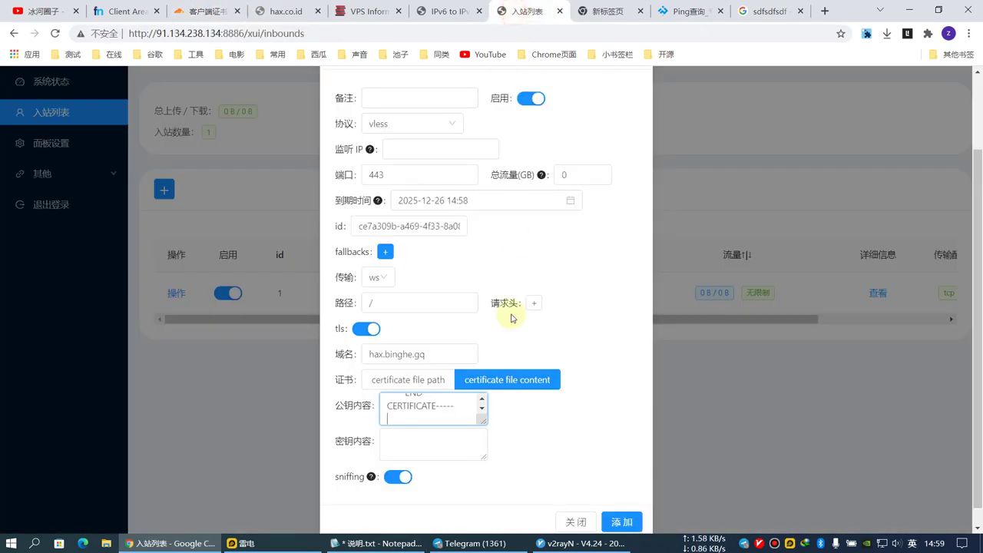
{"action": "left_click", "coordinate": [417, 445]}
{"action": "key", "text": "ctrl+v"}
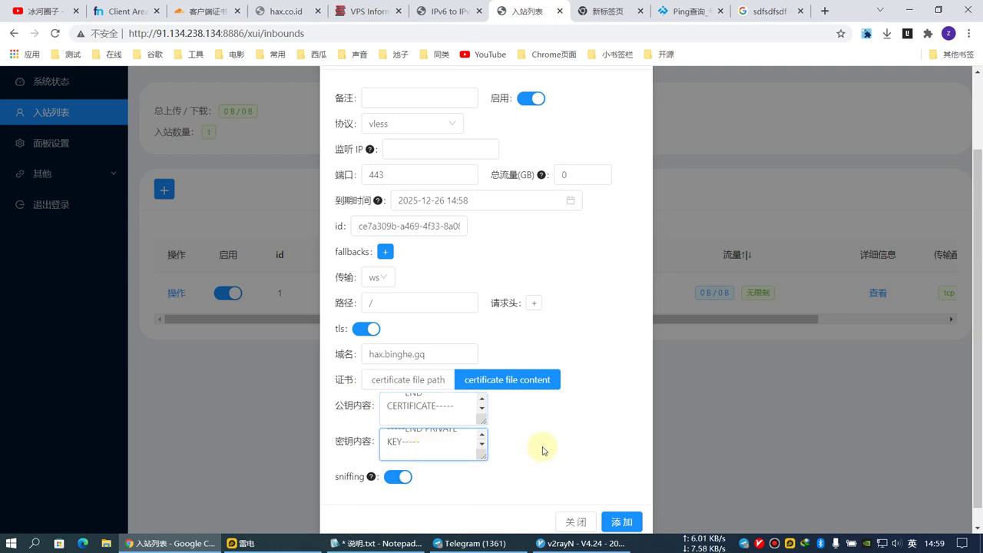
Set the WebSocket path to /123 and submit the port 443 inbound.
{"action": "scroll", "coordinate": [540, 452], "scroll_direction": "down", "scroll_amount": 1}
{"action": "left_click", "coordinate": [401, 283]}
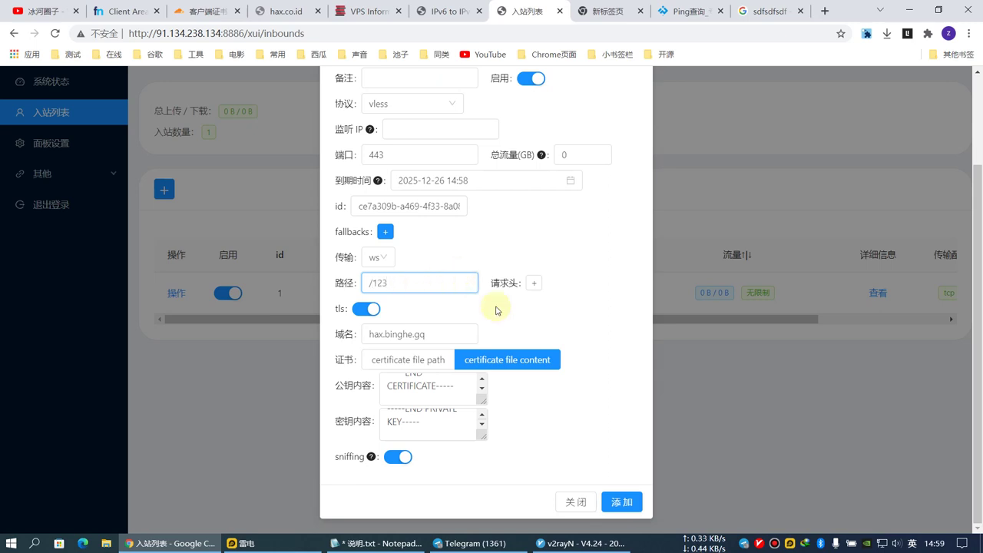
{"action": "scroll", "coordinate": [553, 344], "scroll_direction": "up", "scroll_amount": 1}
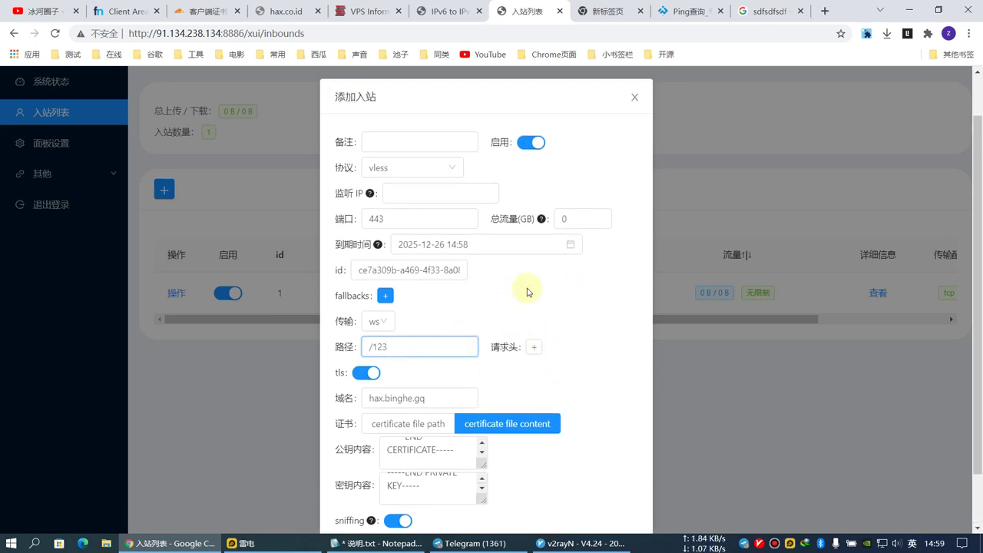
{"action": "scroll", "coordinate": [537, 307], "scroll_direction": "down", "scroll_amount": 1}
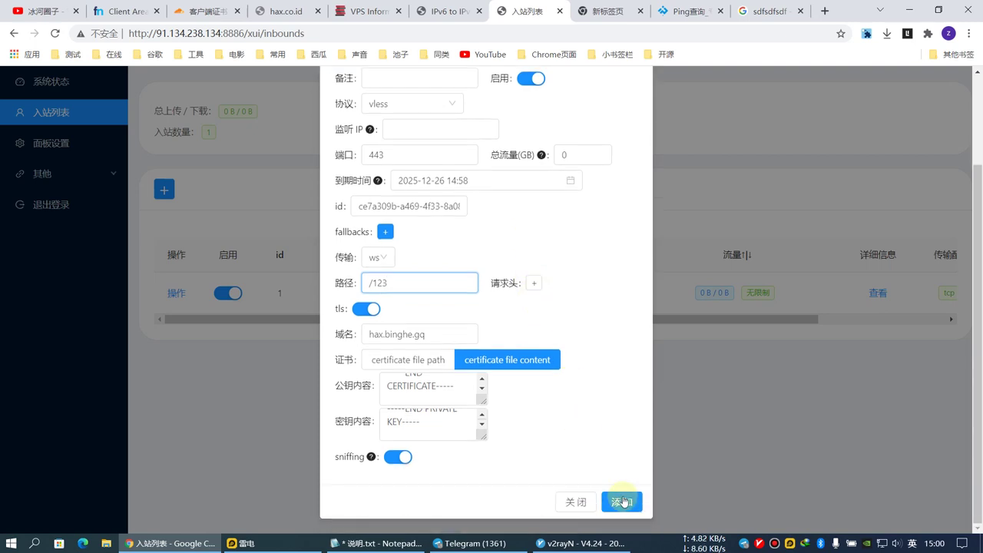
{"action": "left_click", "coordinate": [622, 499]}
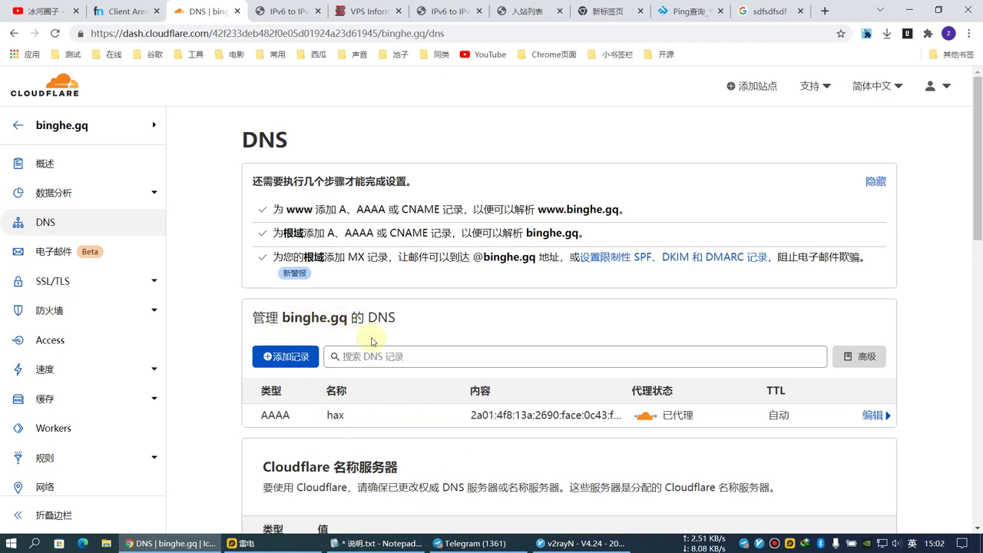
Copy the share link of the port 443 vless ws/TLS inbound and bring up v2rayN.
{"action": "left_click", "coordinate": [527, 10]}
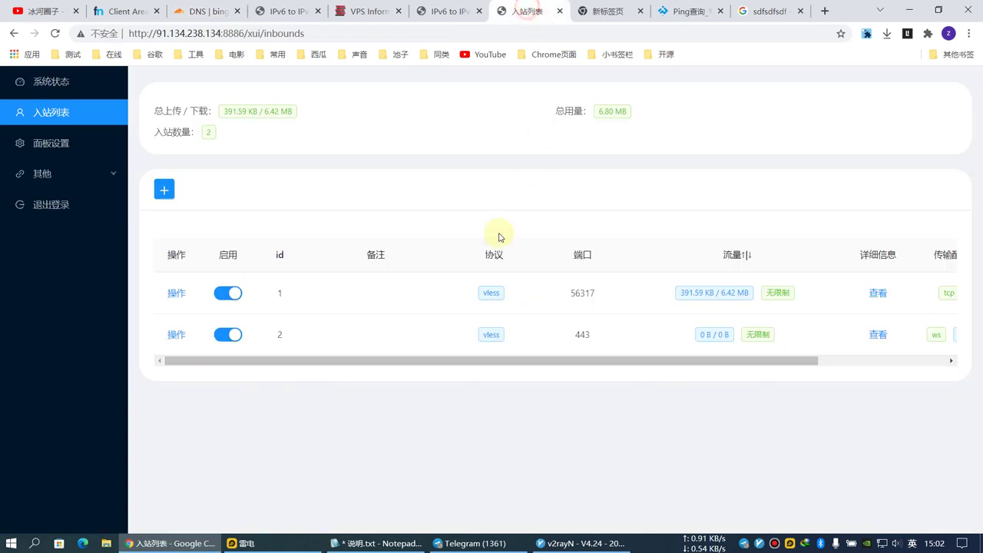
{"action": "left_click_drag", "start_coordinate": [750, 358], "coordinate": [878, 362]}
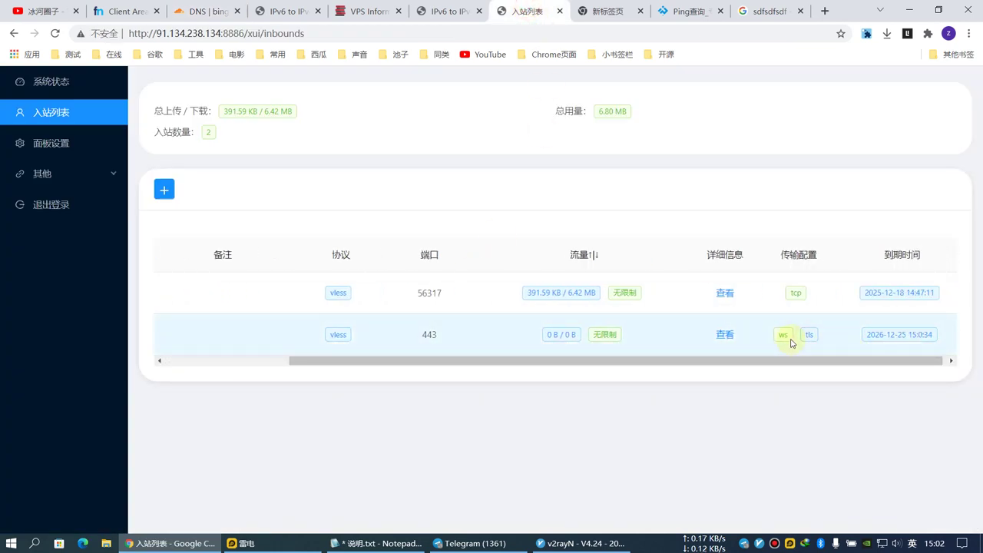
{"action": "left_click", "coordinate": [726, 338]}
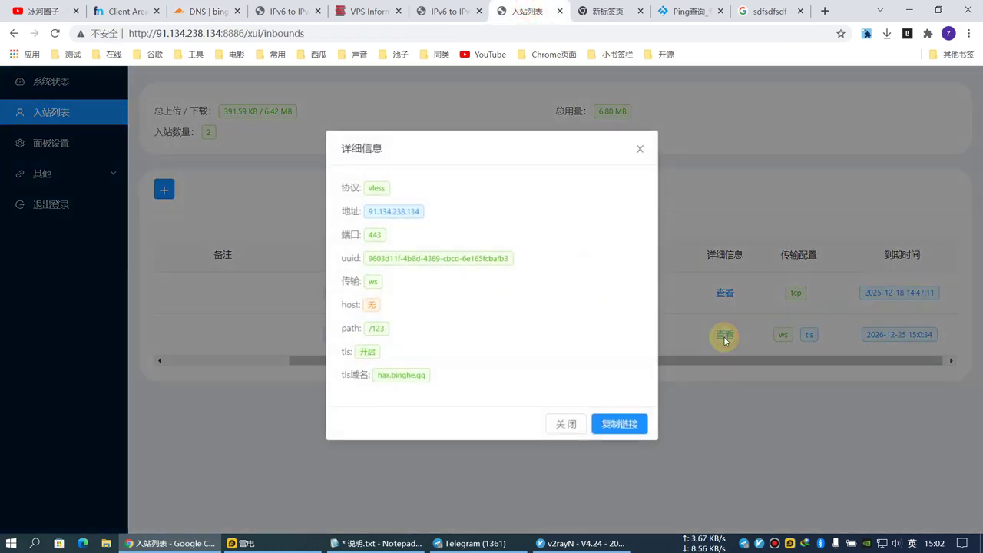
{"action": "left_click", "coordinate": [617, 424]}
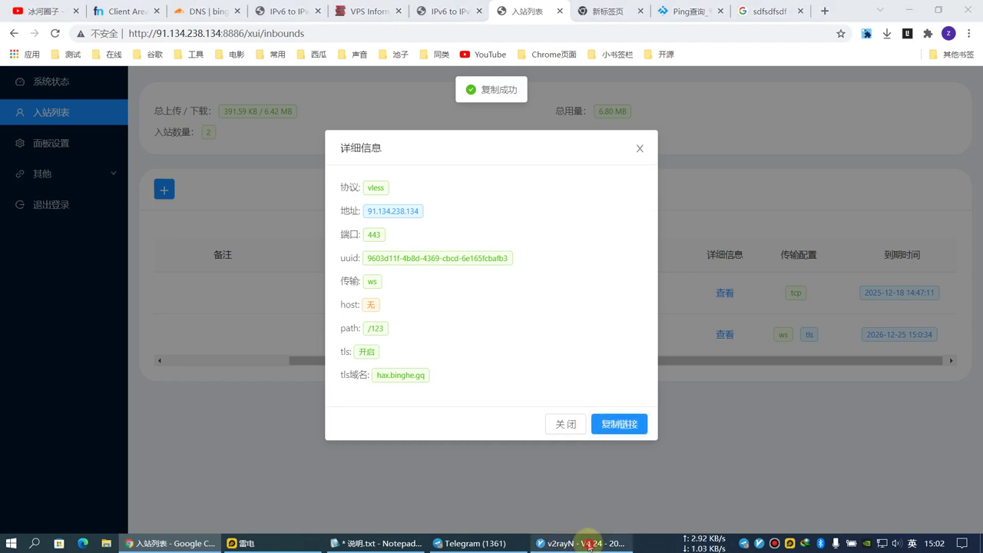
{"action": "left_click", "coordinate": [582, 542]}
{"action": "left_click", "coordinate": [307, 284]}
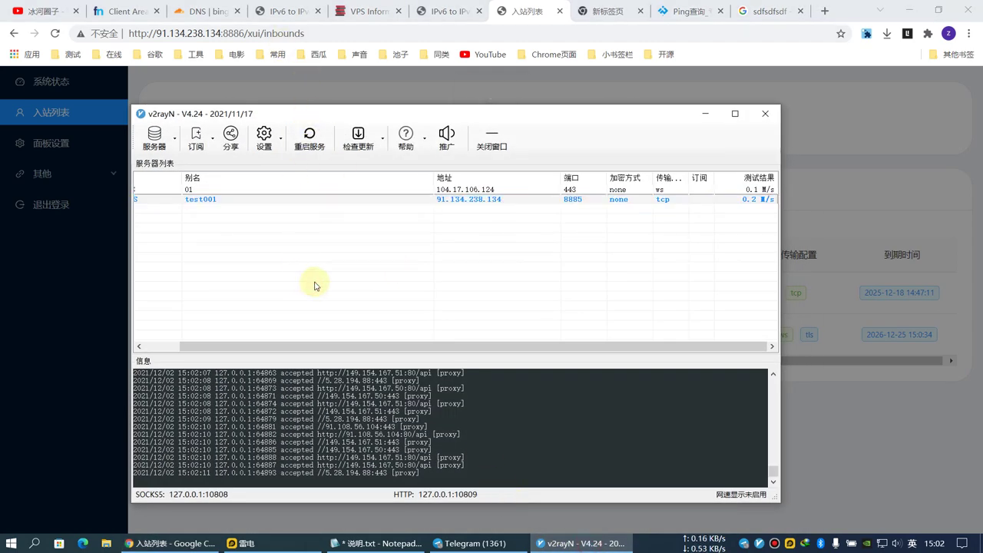
Import the copied link into v2rayN and rename the server's remarks to test002.
{"action": "key", "text": "ctrl+v"}
{"action": "left_click", "coordinate": [527, 319]}
{"action": "left_click_drag", "start_coordinate": [464, 349], "coordinate": [454, 352]}
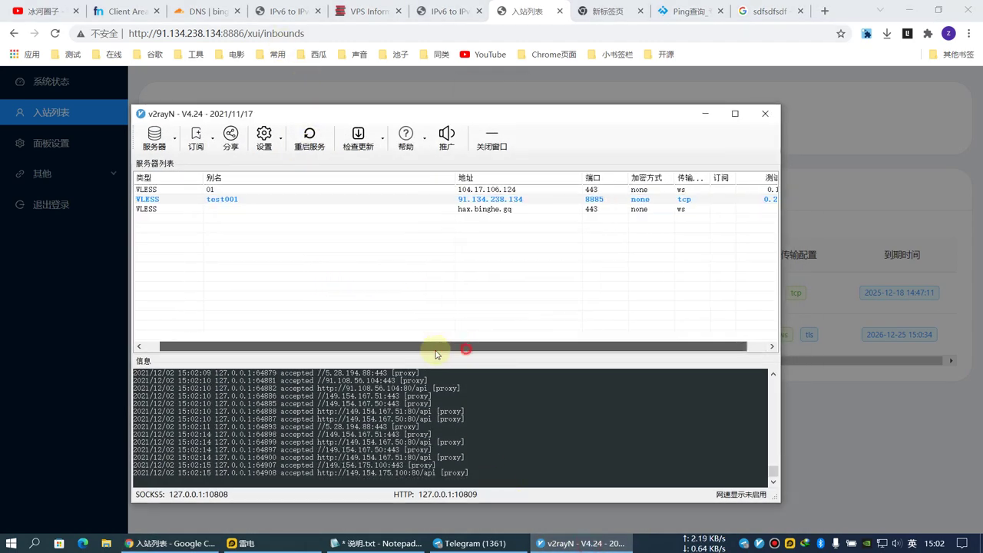
{"action": "double_click", "coordinate": [453, 209]}
{"action": "left_click", "coordinate": [397, 114]}
{"action": "left_click", "coordinate": [403, 214]}
{"action": "type", "text": "test002"}
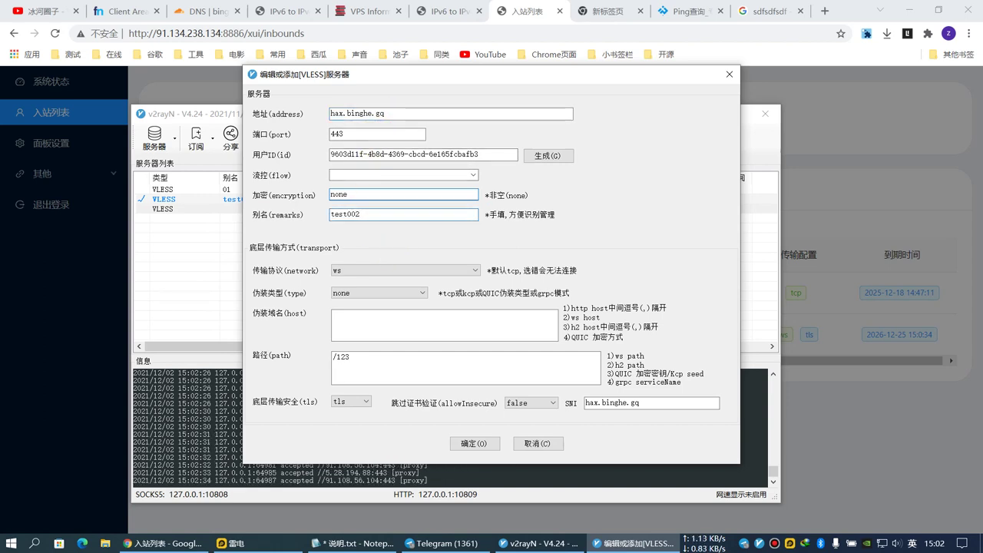
{"action": "left_click", "coordinate": [474, 443]}
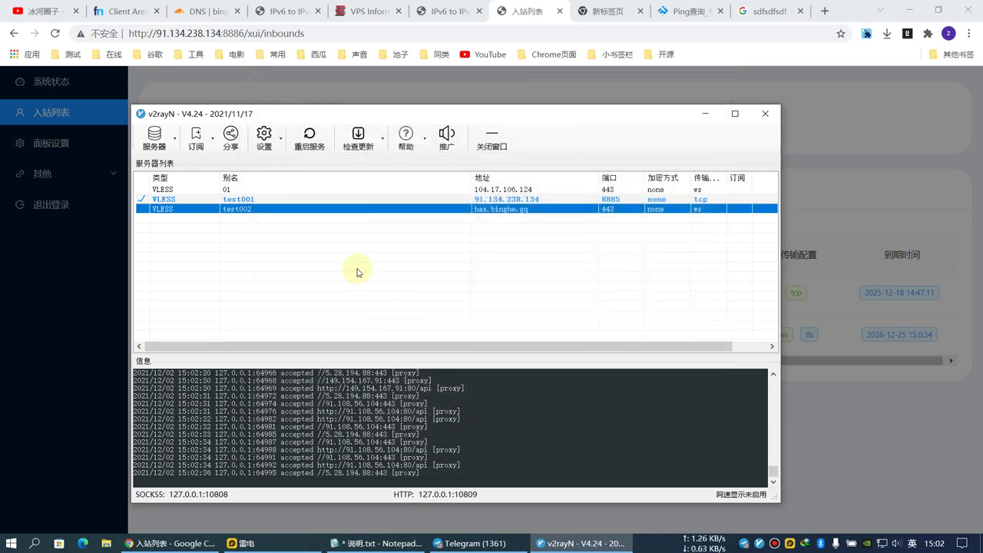
Make test002 the active server and enable the system proxy from the tray menu.
{"action": "left_click", "coordinate": [358, 274]}
{"action": "left_click", "coordinate": [395, 210]}
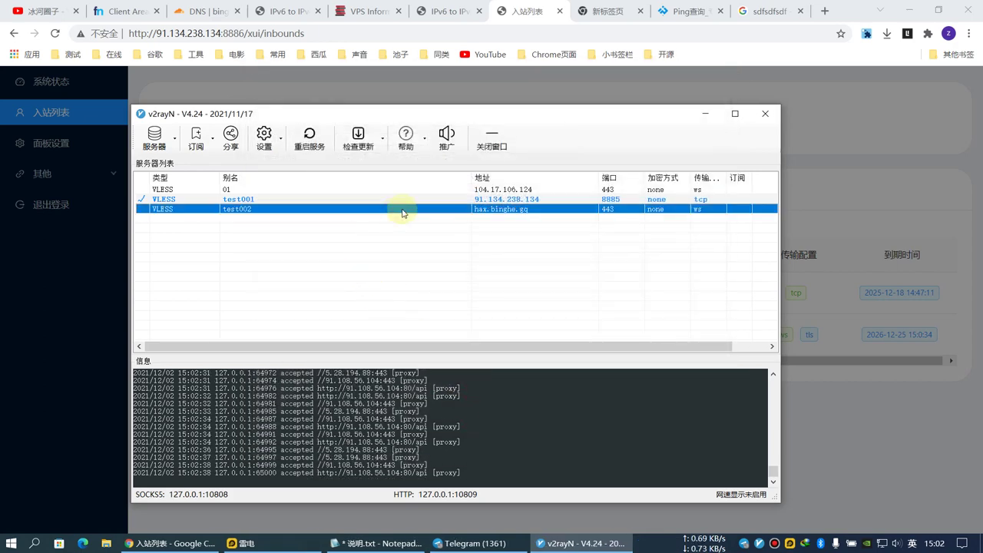
{"action": "double_click", "coordinate": [402, 214]}
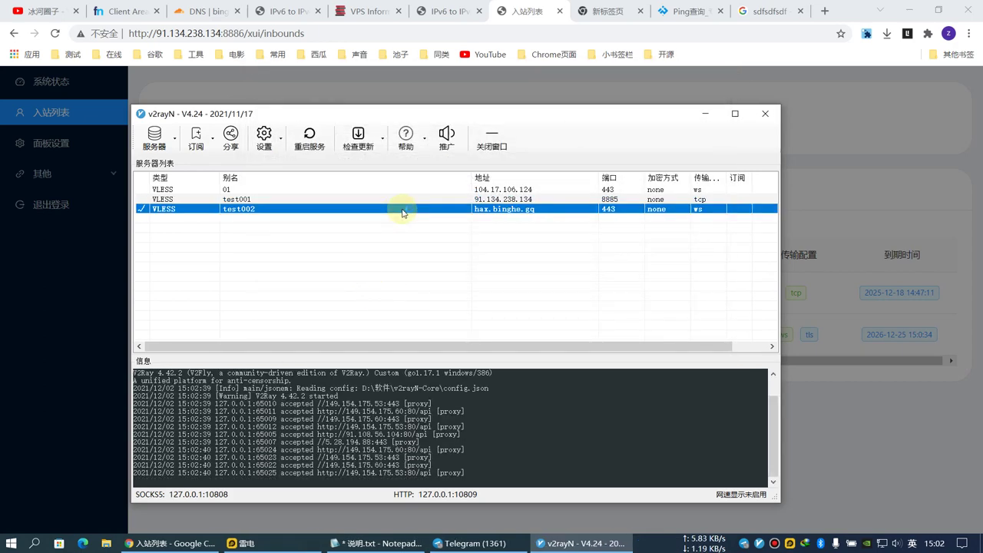
{"action": "right_click", "coordinate": [762, 548]}
{"action": "mouse_move", "coordinate": [710, 457]}
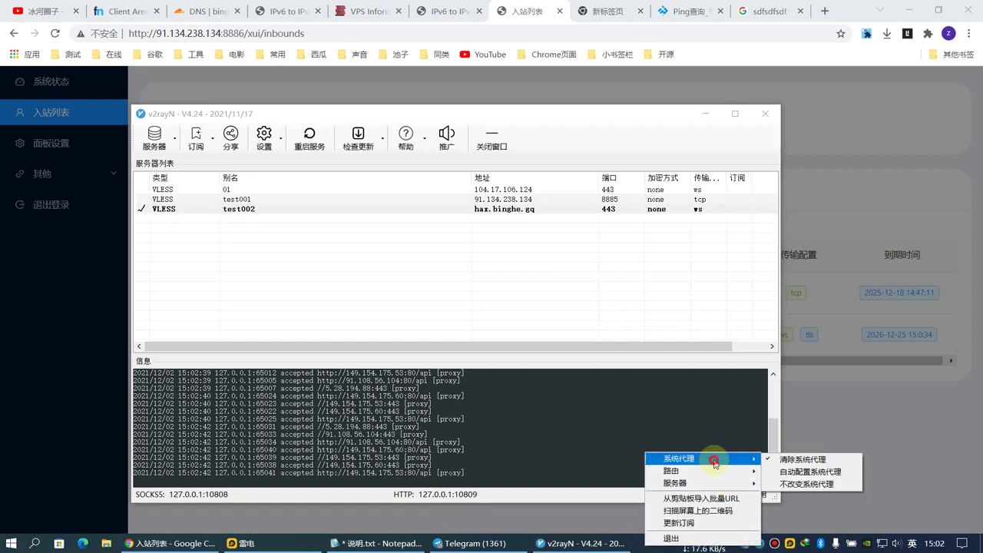
{"action": "left_click", "coordinate": [818, 471]}
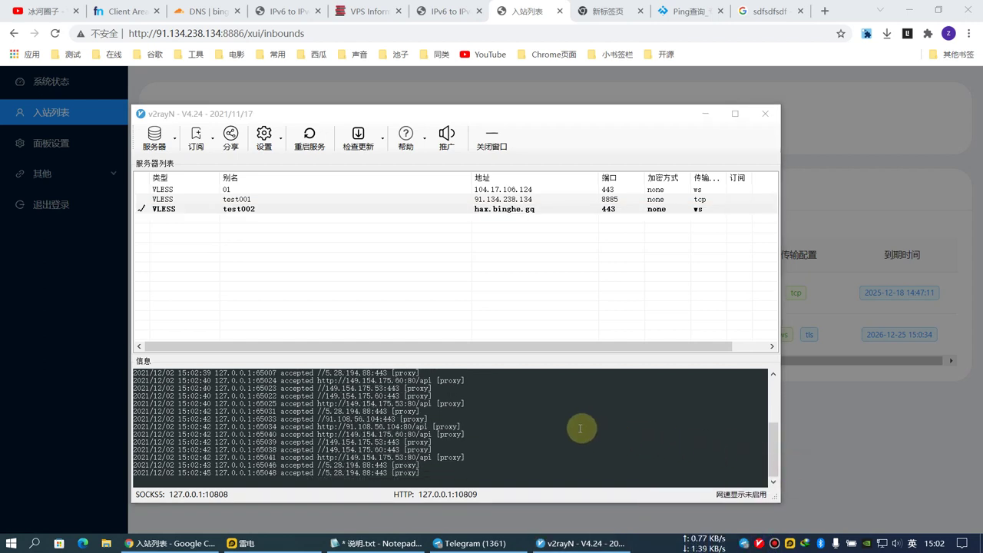
{"action": "left_click", "coordinate": [546, 433]}
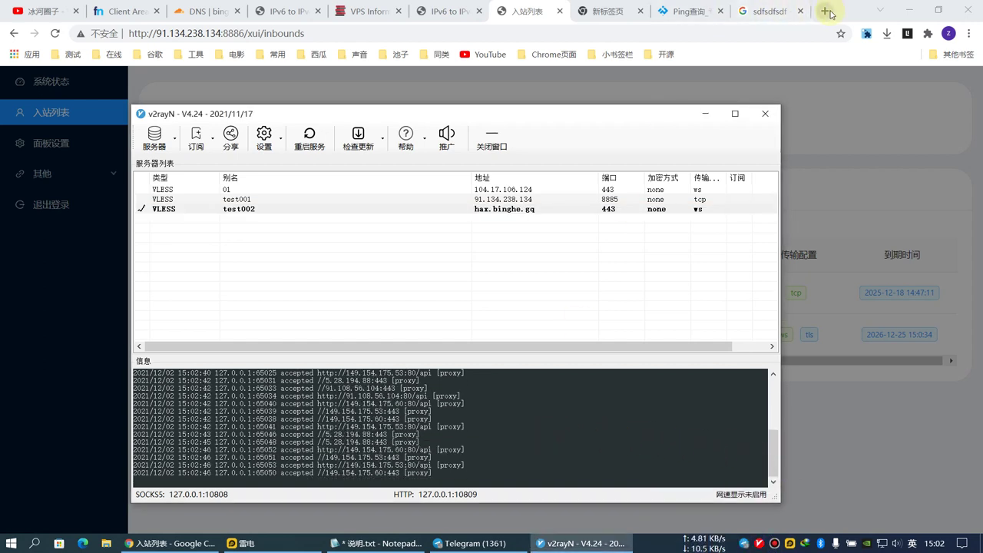
Search Google for 123123 in a new browser tab.
{"action": "left_click", "coordinate": [824, 11]}
{"action": "left_click", "coordinate": [451, 269]}
{"action": "type", "text": "123123"}
{"action": "key", "text": "Return"}
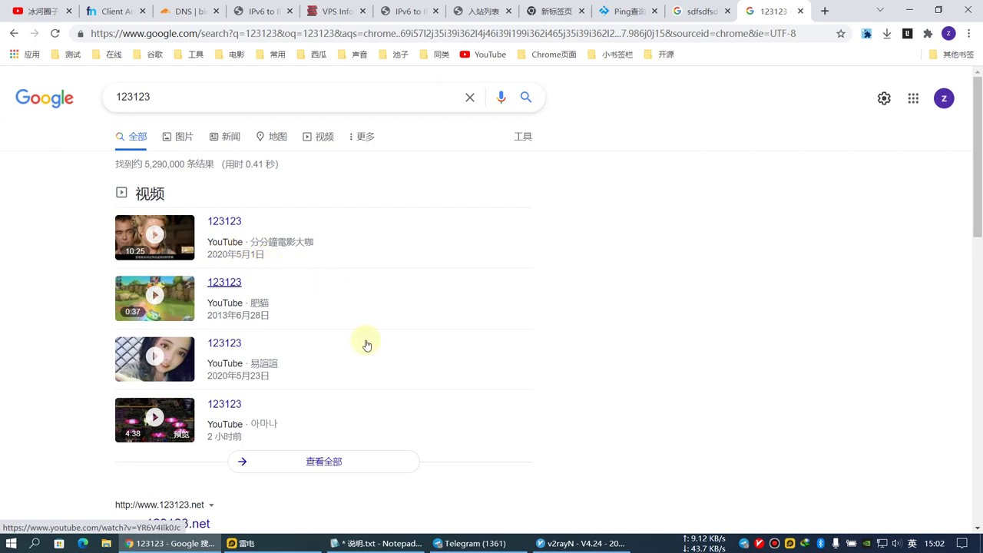
Open a YouTube video from the 123123 results, then YouTube itself, and skip ahead in the video.
{"action": "left_click", "coordinate": [211, 311]}
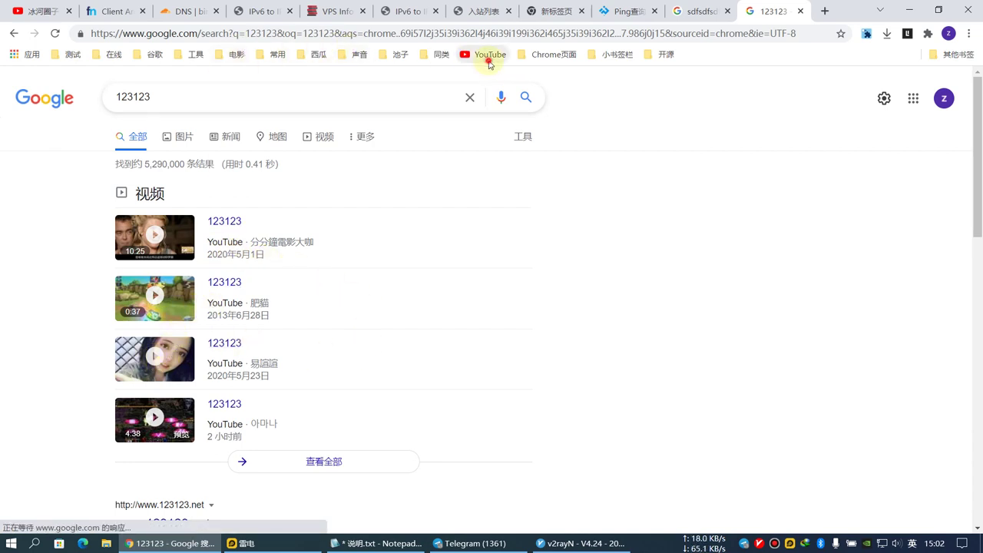
{"action": "left_click", "coordinate": [484, 55]}
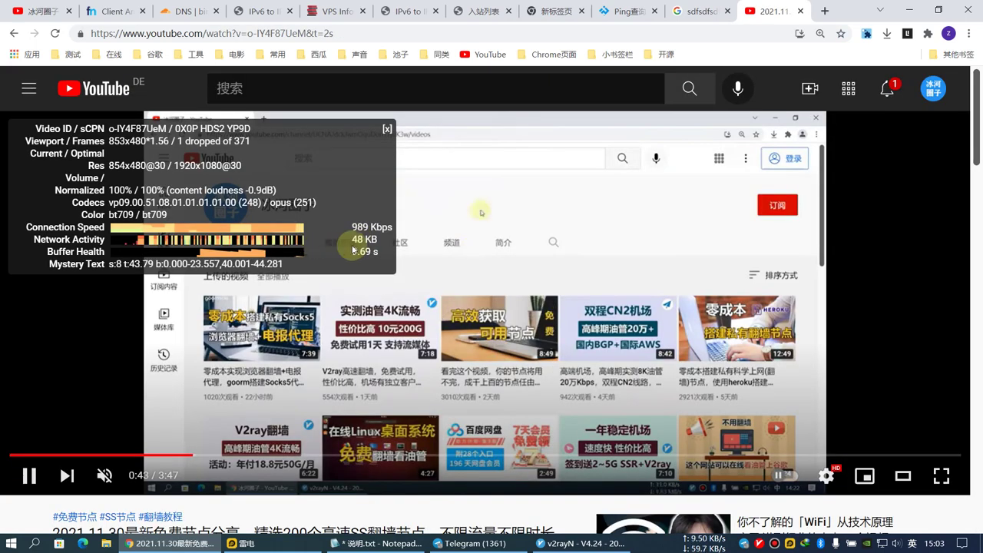
{"action": "left_click", "coordinate": [288, 459]}
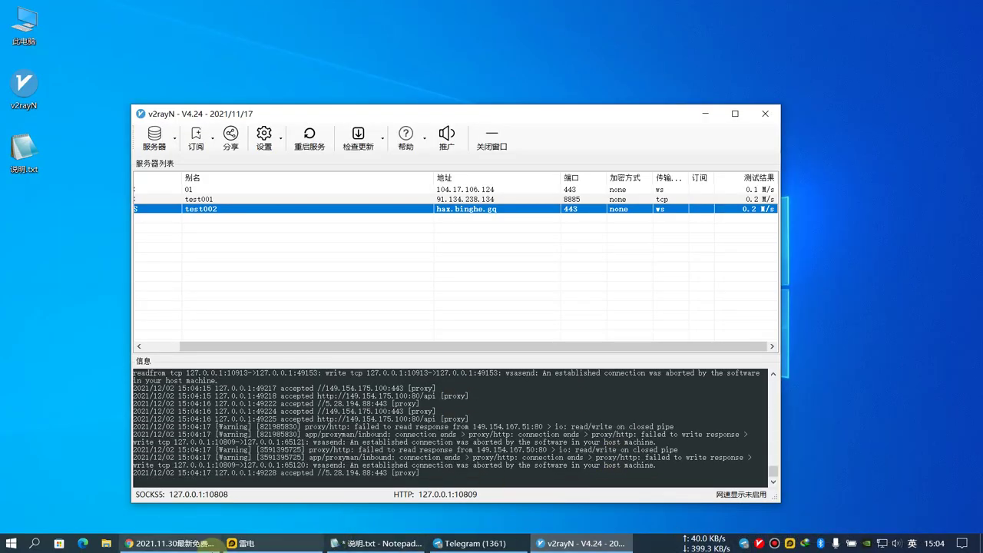
Read through the CloudflareSpeedTest README, then open the CloudflareST_windows_amd64 folder on the desktop.
{"action": "left_click", "coordinate": [351, 542]}
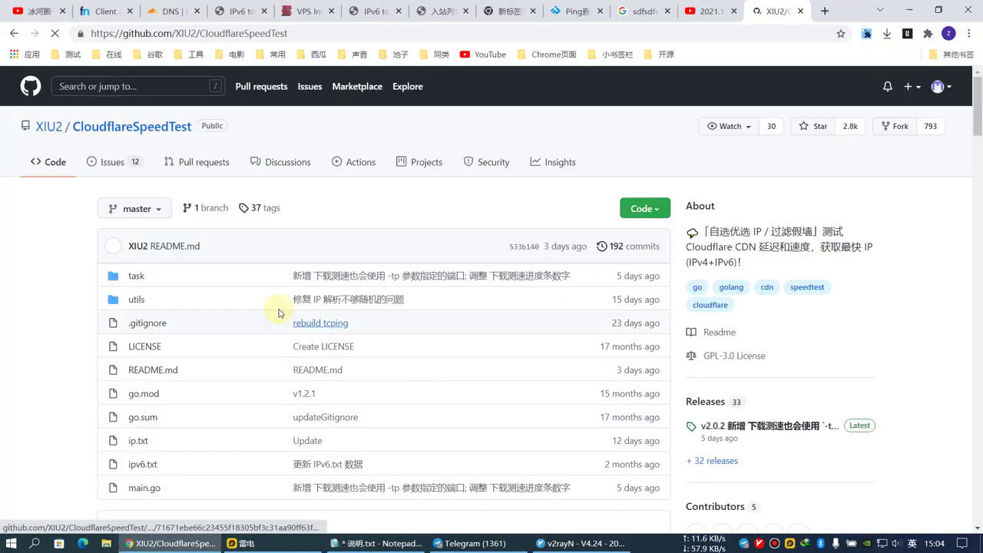
{"action": "scroll", "coordinate": [278, 312], "scroll_direction": "down", "scroll_amount": 6}
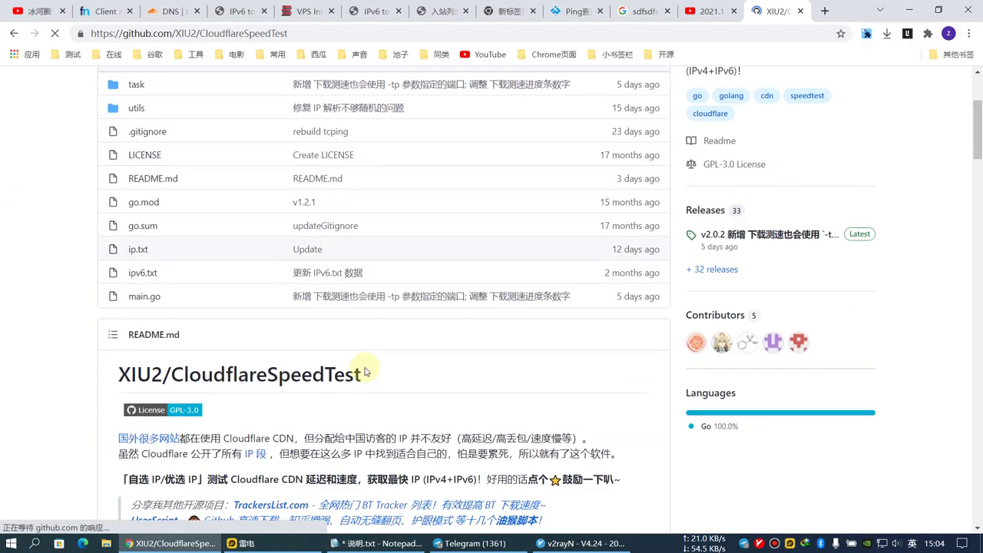
{"action": "scroll", "coordinate": [279, 342], "scroll_direction": "down", "scroll_amount": 1}
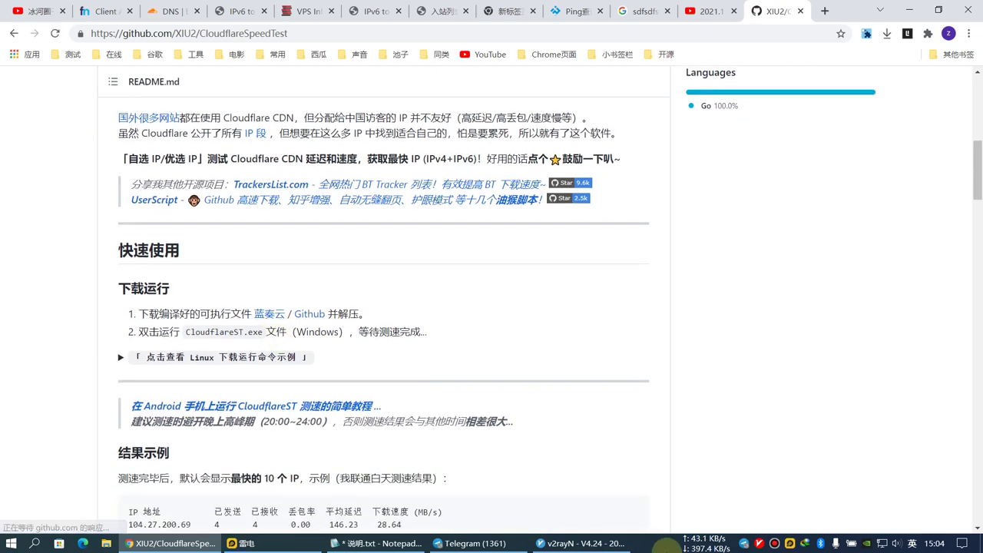
{"action": "scroll", "coordinate": [348, 322], "scroll_direction": "down", "scroll_amount": 2}
{"action": "scroll", "coordinate": [351, 253], "scroll_direction": "up", "scroll_amount": 2}
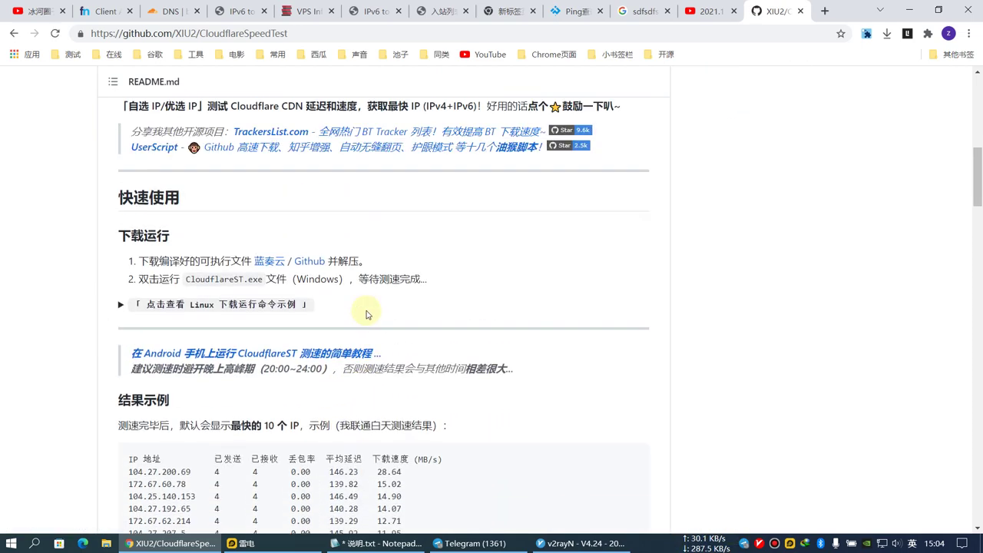
{"action": "scroll", "coordinate": [348, 314], "scroll_direction": "up", "scroll_amount": 1}
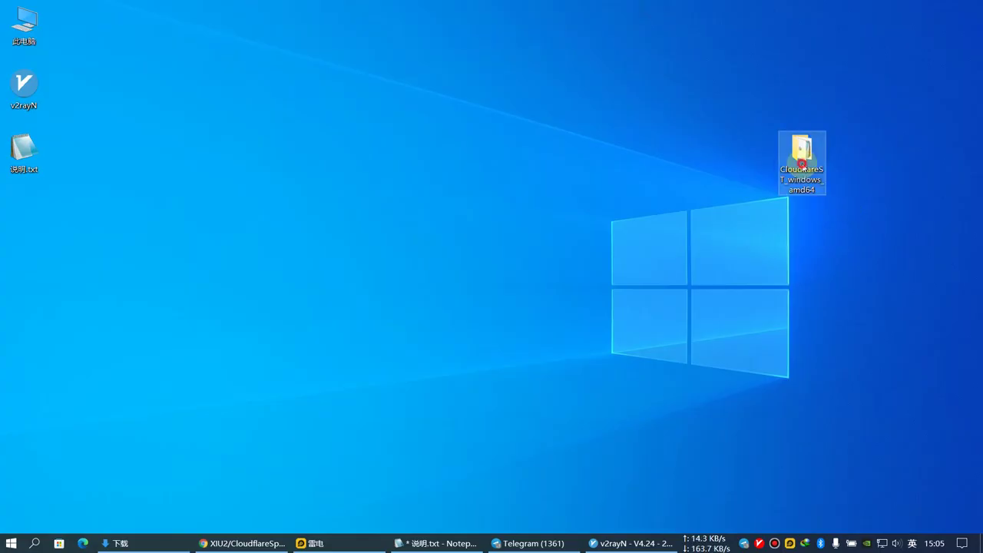
{"action": "double_click", "coordinate": [801, 154]}
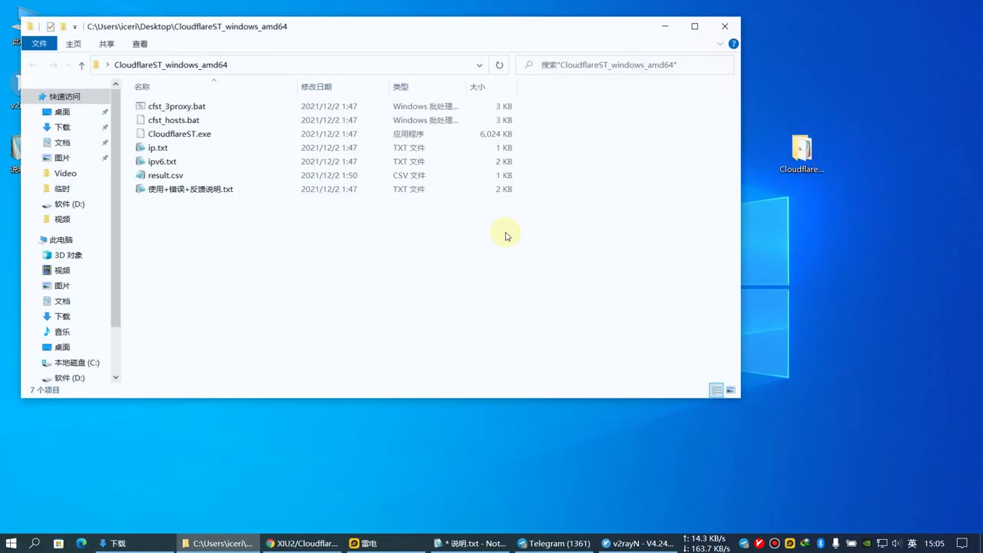
Launch CloudflareST.exe to start the latency scan and move its console window.
{"action": "left_click", "coordinate": [191, 135]}
{"action": "double_click", "coordinate": [170, 134]}
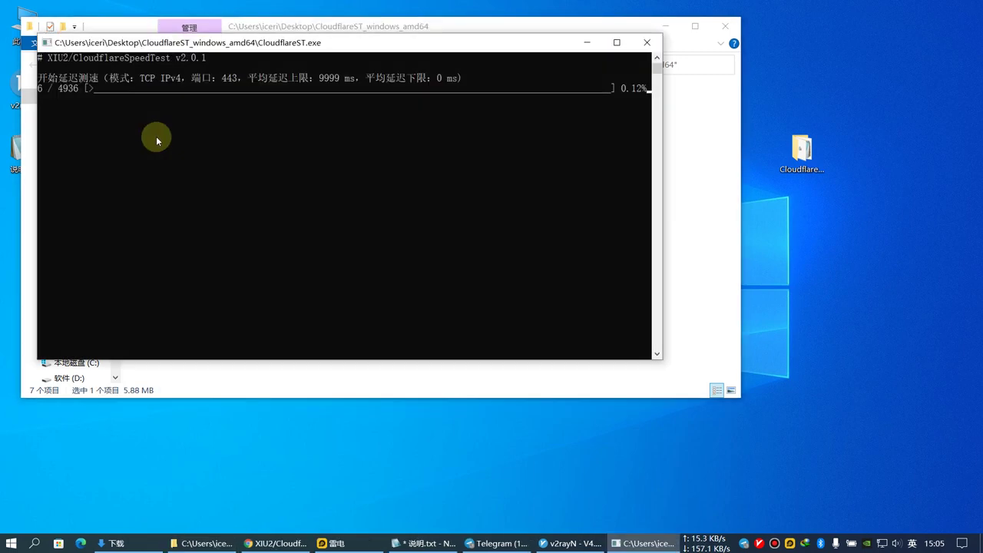
{"action": "left_click_drag", "start_coordinate": [201, 42], "coordinate": [255, 170]}
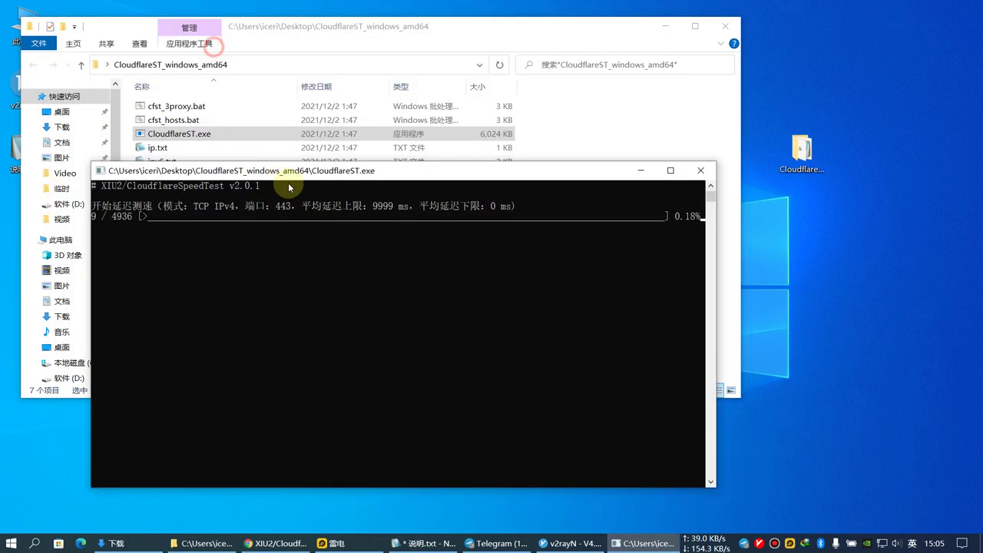
Change the system proxy setting in v2rayN's tray menu and reposition the scan console.
{"action": "right_click", "coordinate": [768, 550]}
{"action": "mouse_move", "coordinate": [669, 454]}
{"action": "left_click", "coordinate": [784, 456]}
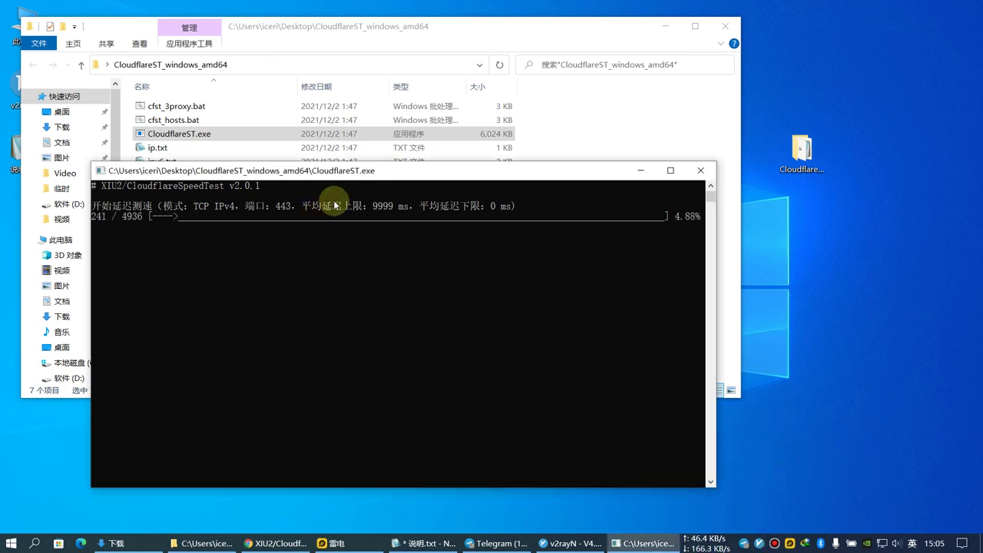
{"action": "left_click_drag", "start_coordinate": [379, 175], "coordinate": [376, 270]}
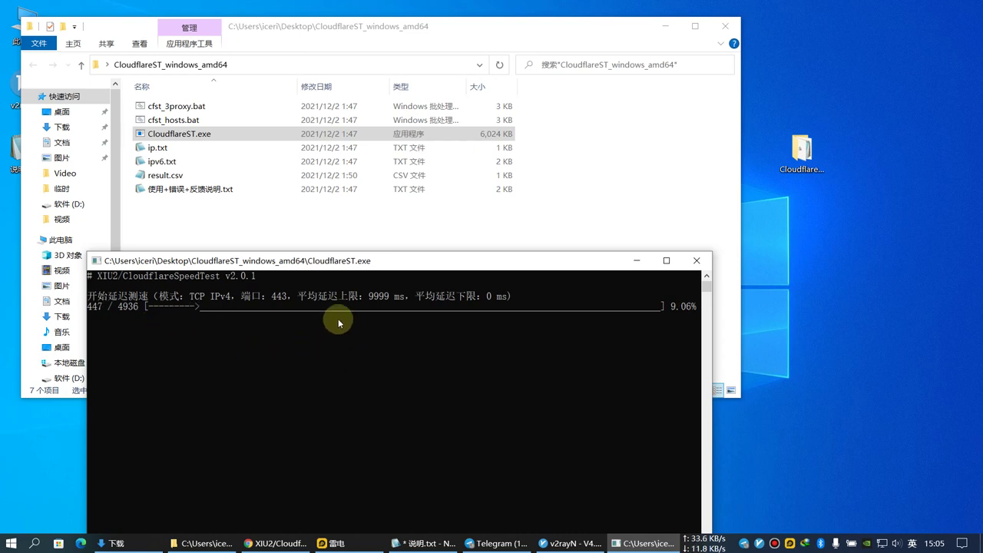
{"action": "left_click_drag", "start_coordinate": [332, 265], "coordinate": [379, 222]}
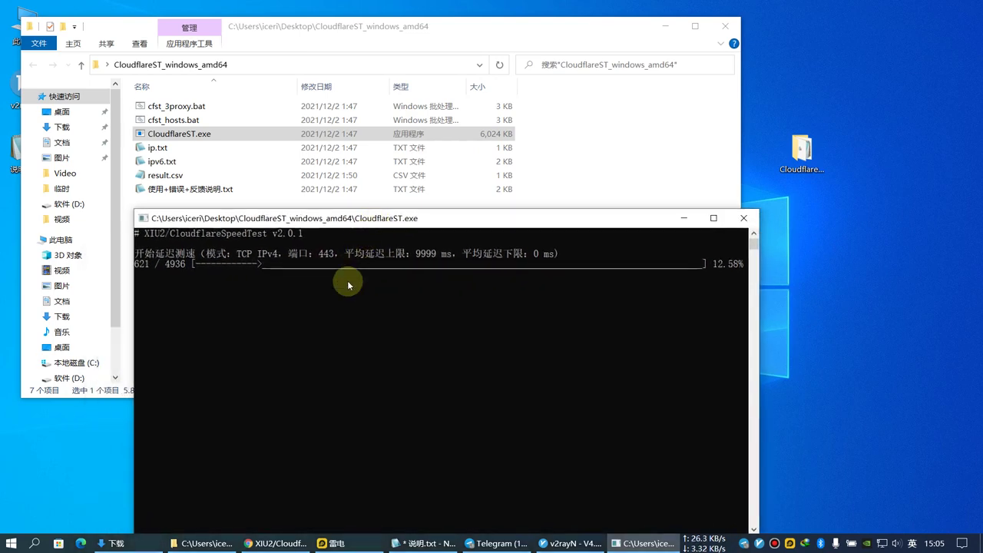